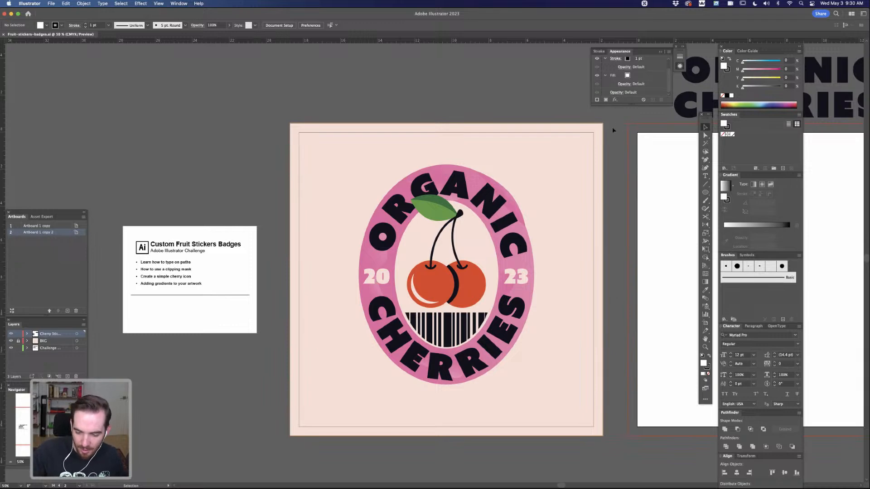
- Examine the finished cherry badge artwork, checking its selected parts, its outline view and a close-up of the ring and cherries
left_click_drag(550, 160, 323, 441)
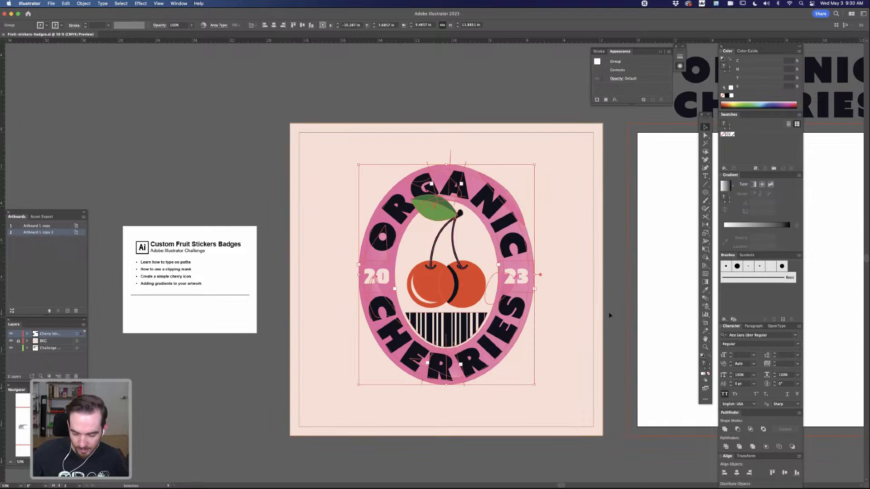
left_click(610, 356)
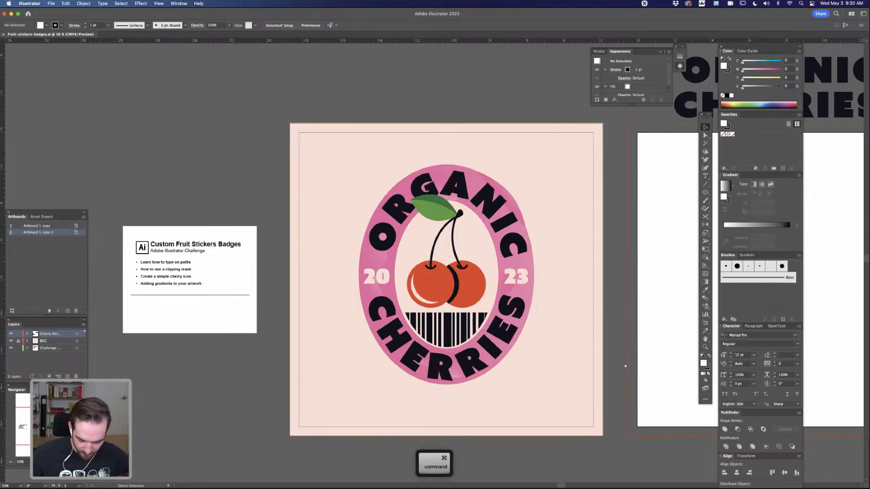
key("super+y")
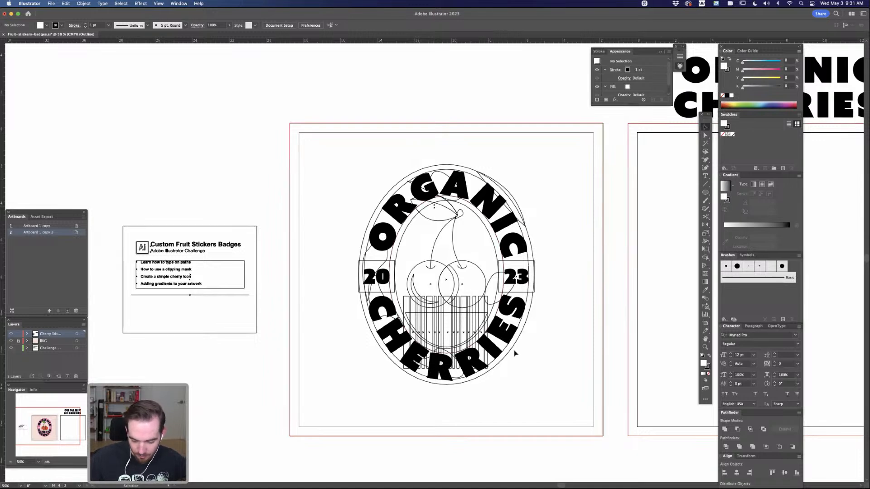
key("super+y")
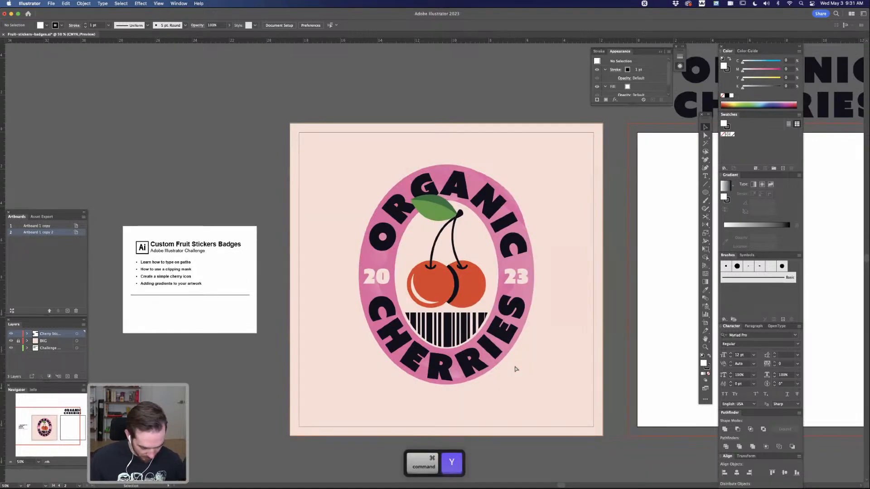
key("super+equal")
key("super+equal")
key("super+equal")
left_click_drag(641, 324, 611, 306)
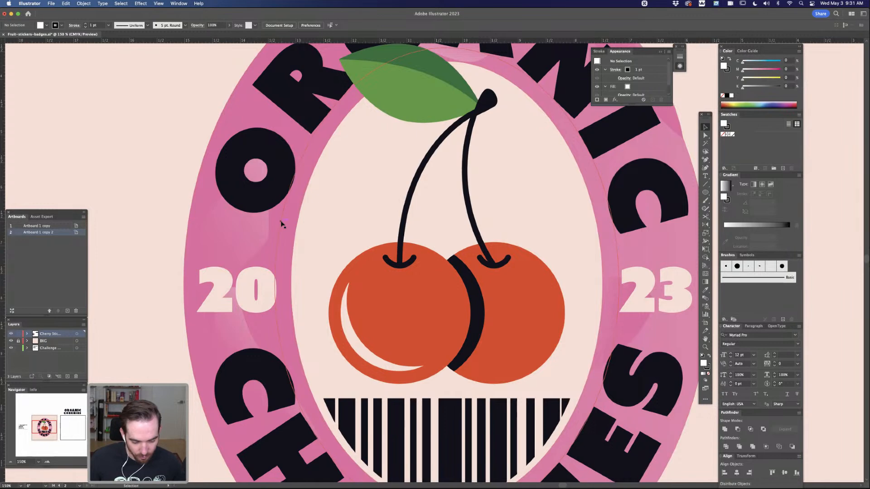
key("super+minus")
key("super+minus")
key("super+minus")
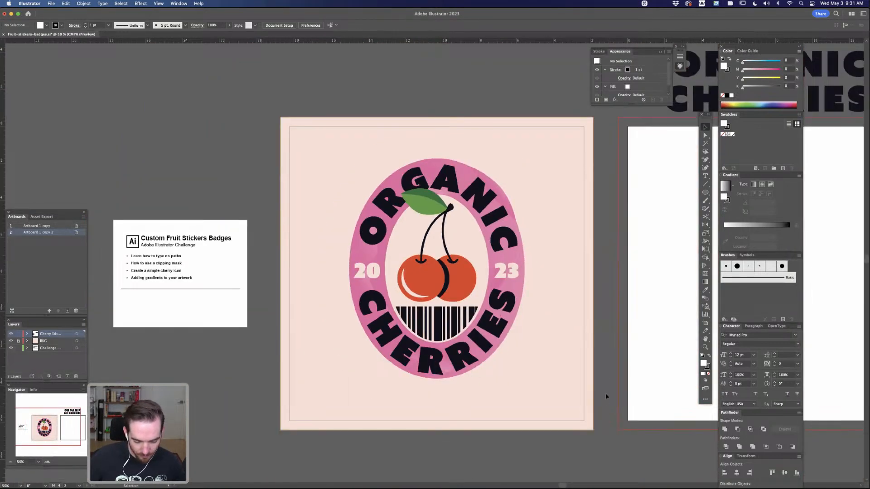
- Select the pink gradient shape behind the finished badge's upper lettering and pick up its fill for new artwork
key("space")
left_click_drag(581, 382, 375, 381)
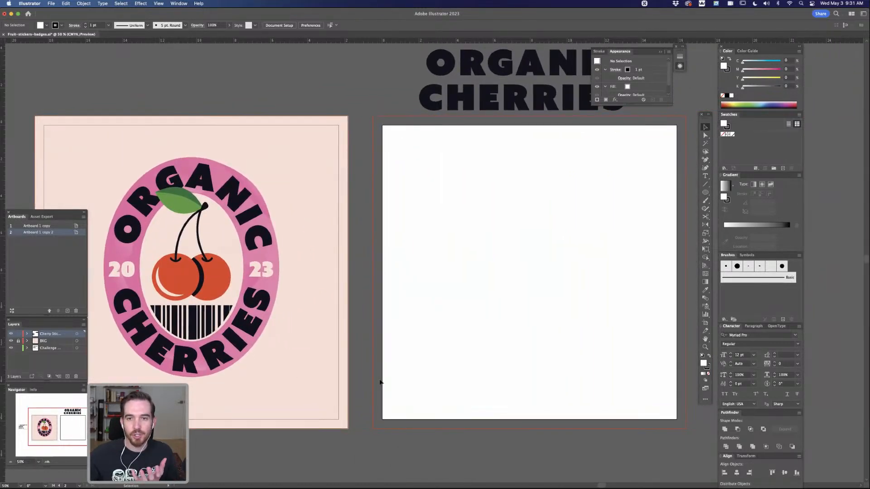
key("a")
left_click(278, 253)
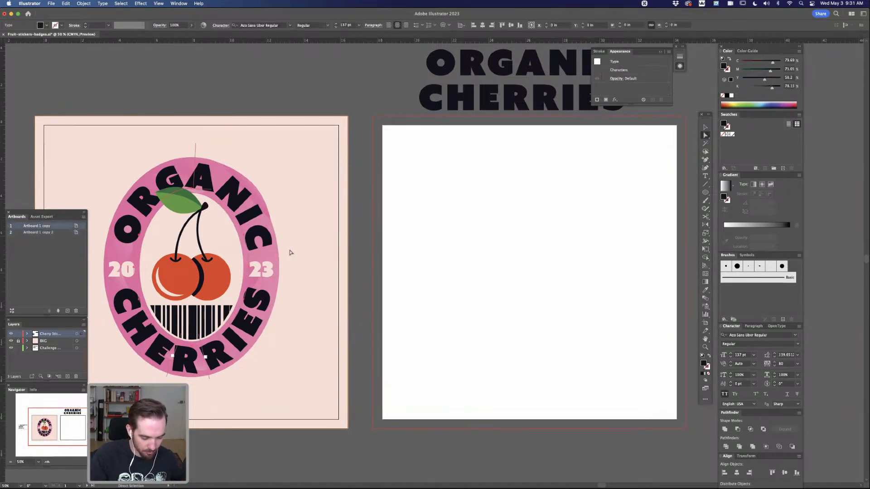
left_click(238, 234)
left_click(236, 174)
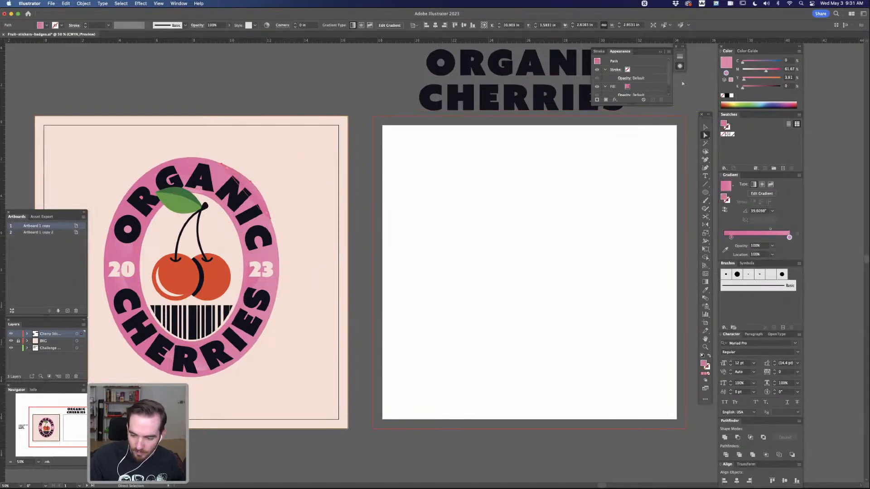
left_click(727, 75)
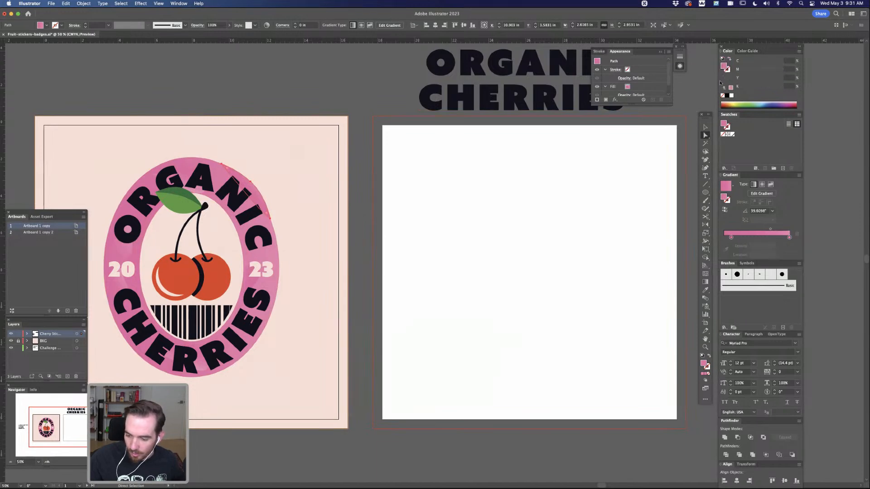
- Draw an upright pink ellipse about 8.17 in wide and 10.67 in tall near the centre of the blank artboard
key("space")
left_click_drag(654, 303, 616, 313)
left_click(706, 193)
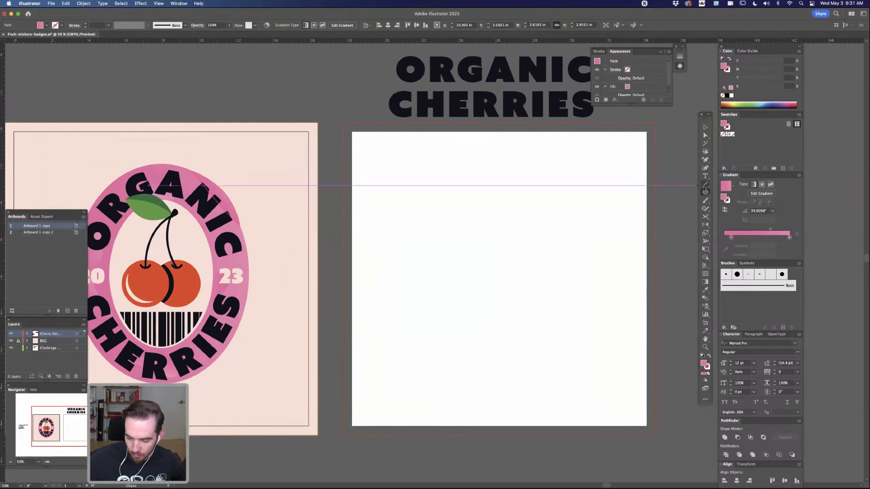
left_click_drag(442, 198, 571, 380)
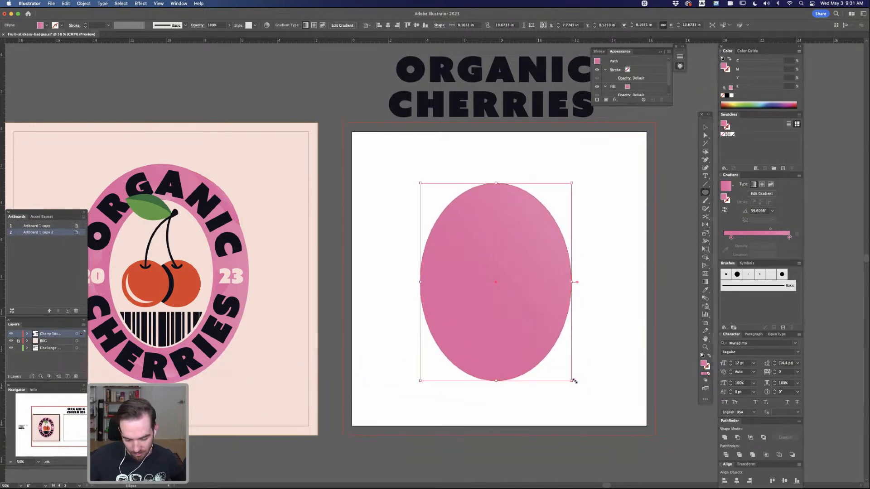
key("v")
left_click(597, 287)
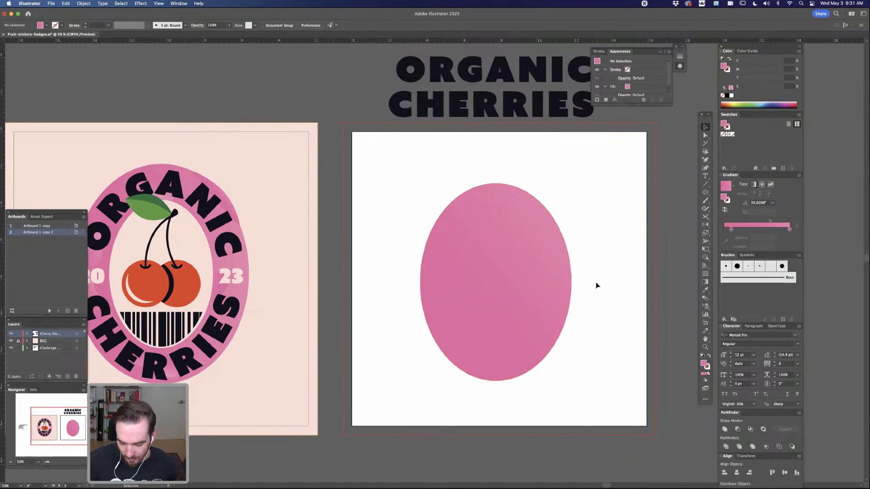
- Replace the ellipse's gradient with the solid pink fill and set its magenta value to 63%
left_click(541, 249)
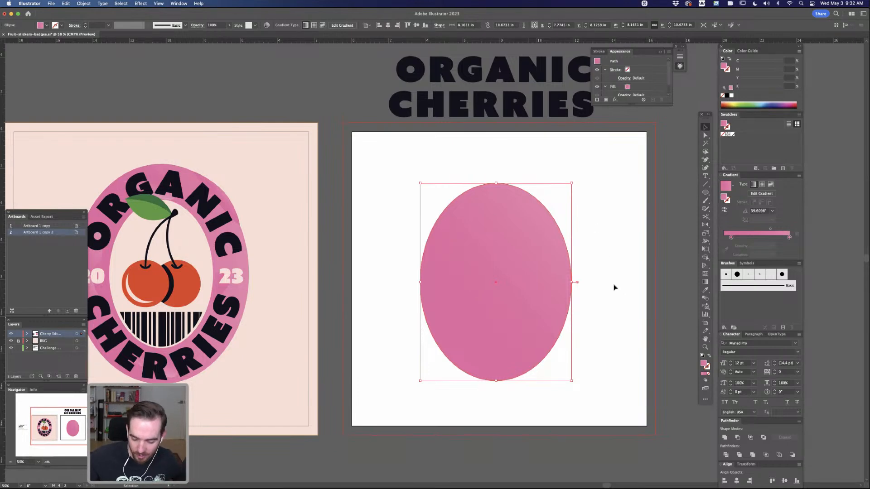
left_click(600, 247)
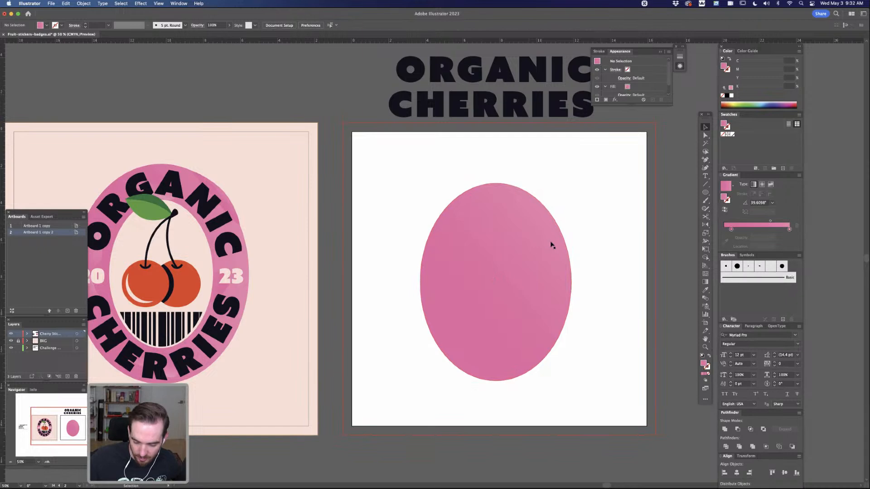
left_click(562, 258)
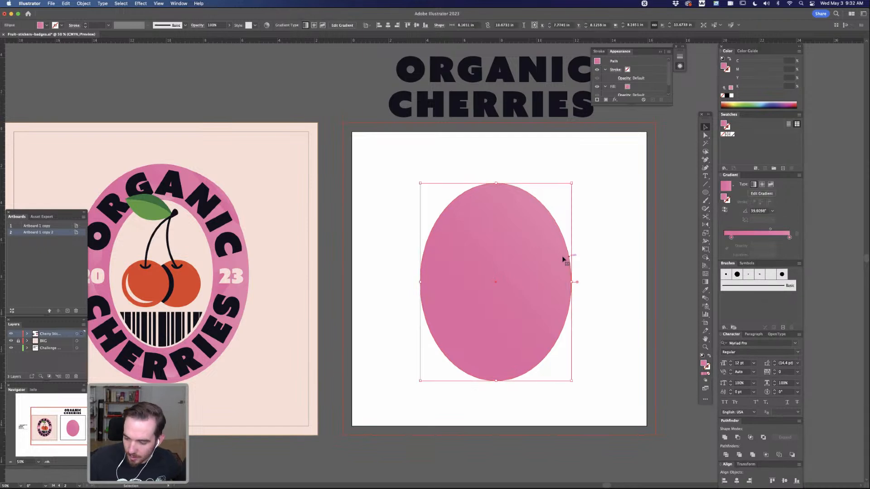
left_click(731, 87)
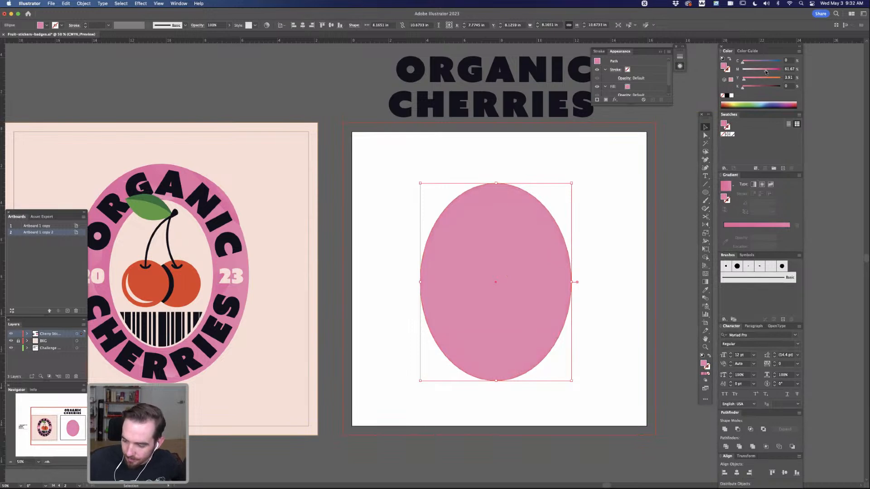
left_click_drag(766, 71, 767, 75)
left_click(612, 226)
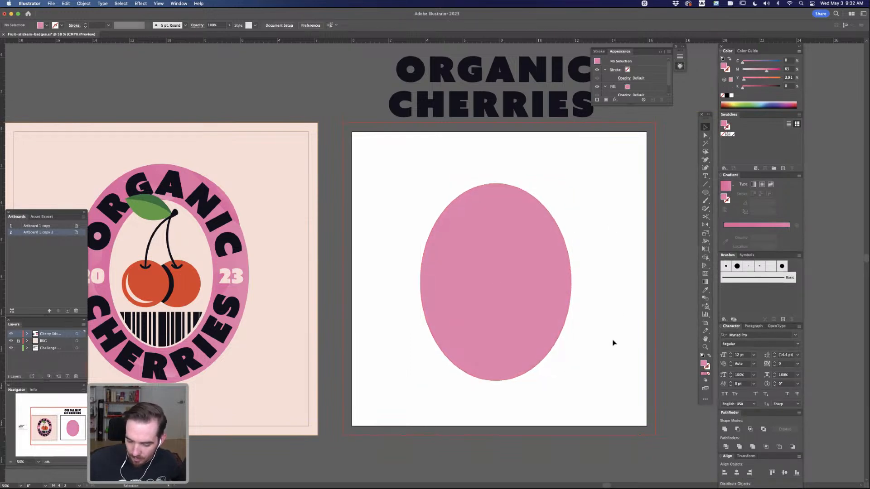
- Duplicate the pink ellipse in place and scale the copy down from its centre to about 5.25 by 6.87 in
left_click(541, 278)
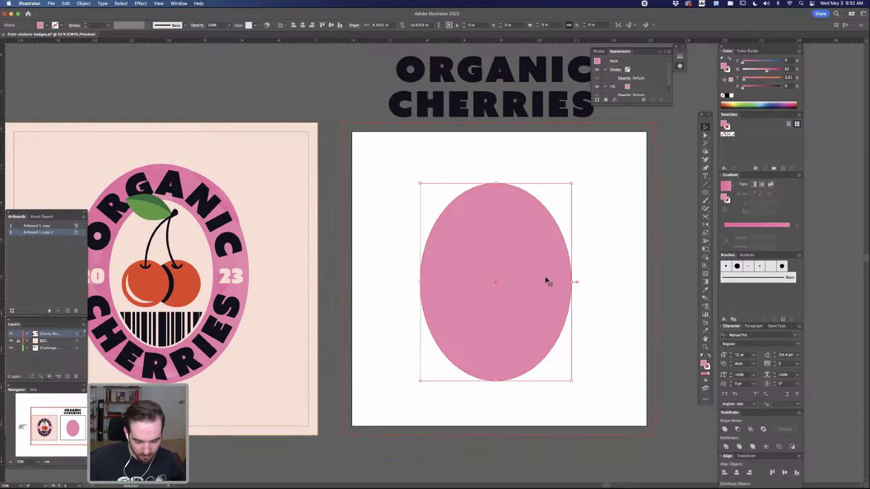
key("super")
key("super")
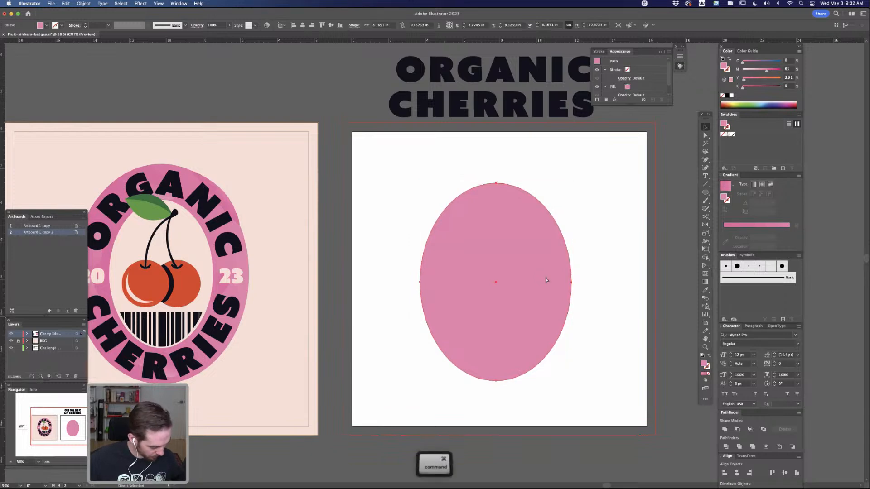
key("super+f")
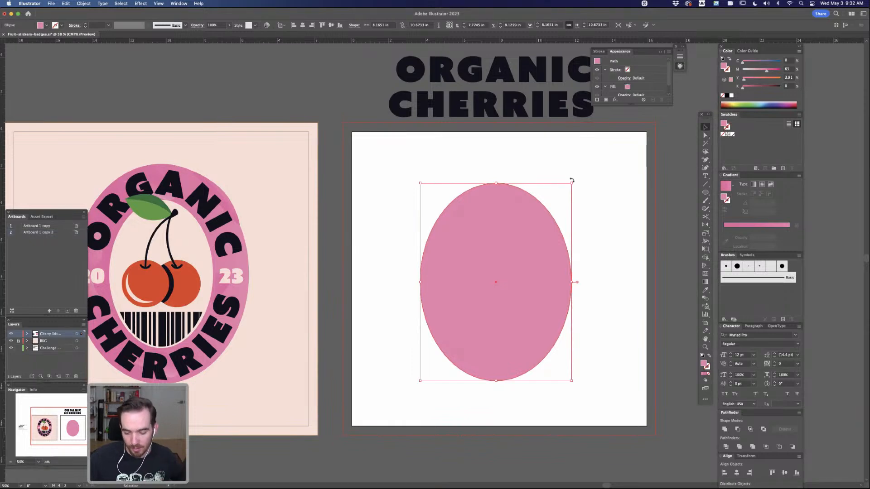
left_click_drag(571, 184, 547, 218)
- Fill the smaller ellipse with the pale peach background colour sampled from the finished badge's artboard
key("i")
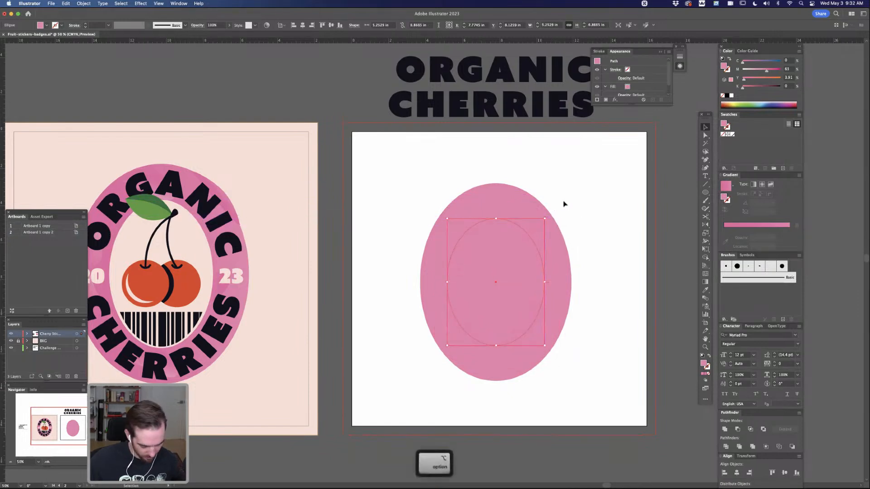
left_click(290, 216)
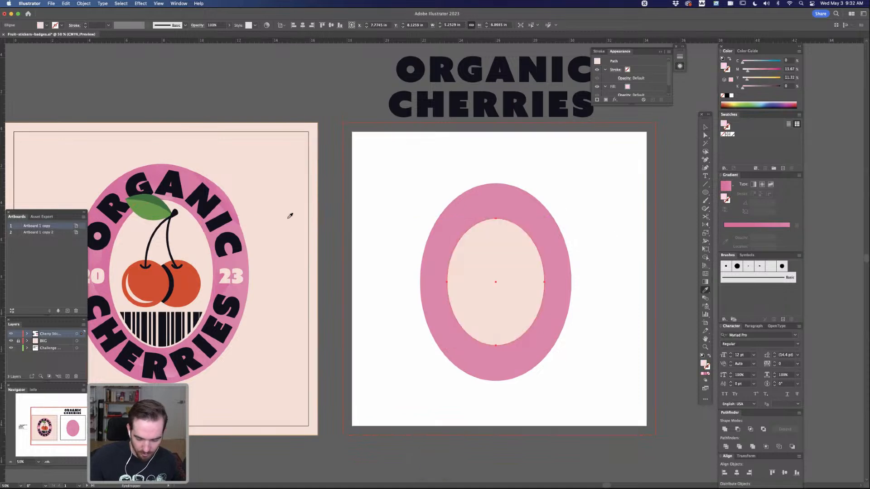
key("a")
left_click(618, 270)
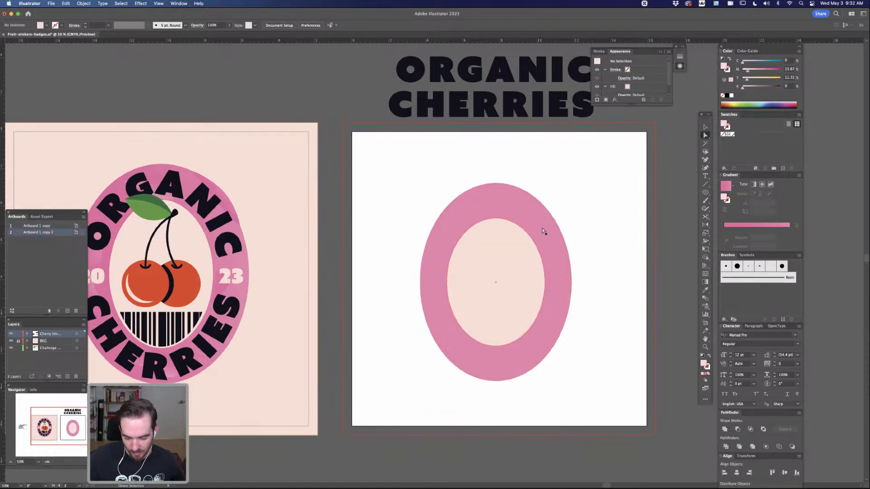
- Stretch the peach inner ellipse vertically from its centre to about 7.39 in tall
left_click(516, 281)
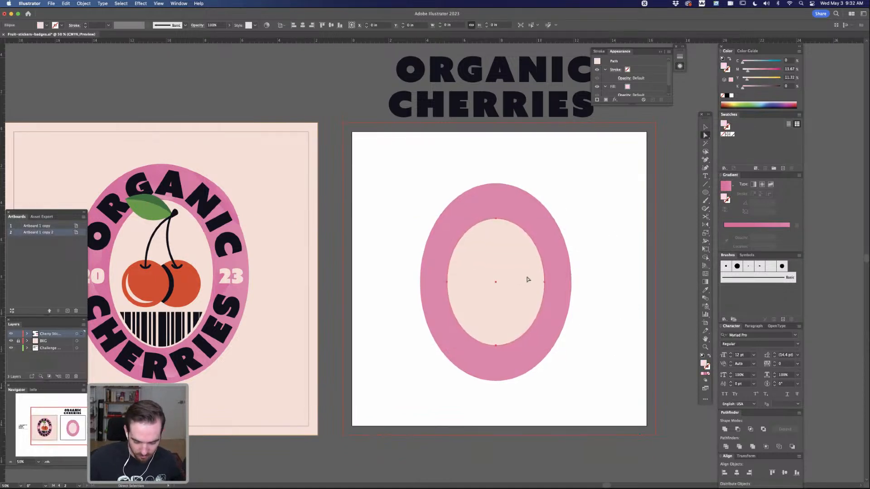
key("v")
left_click_drag(494, 218, 496, 214)
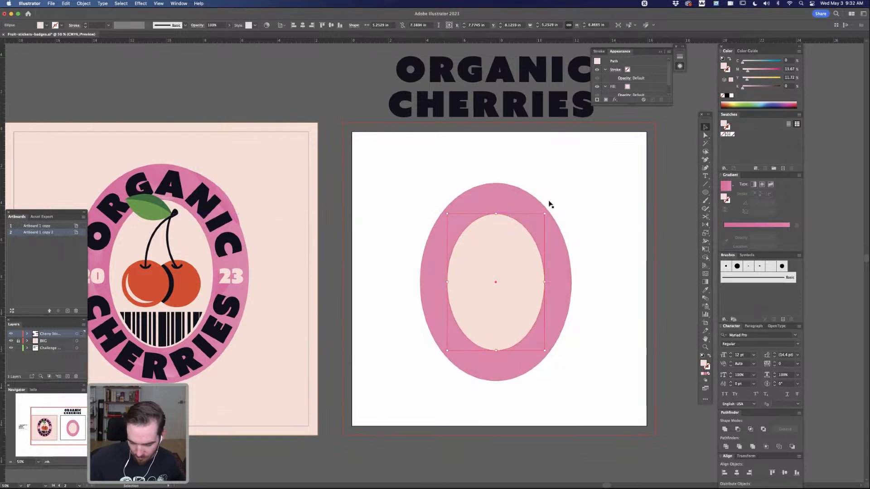
left_click(614, 245)
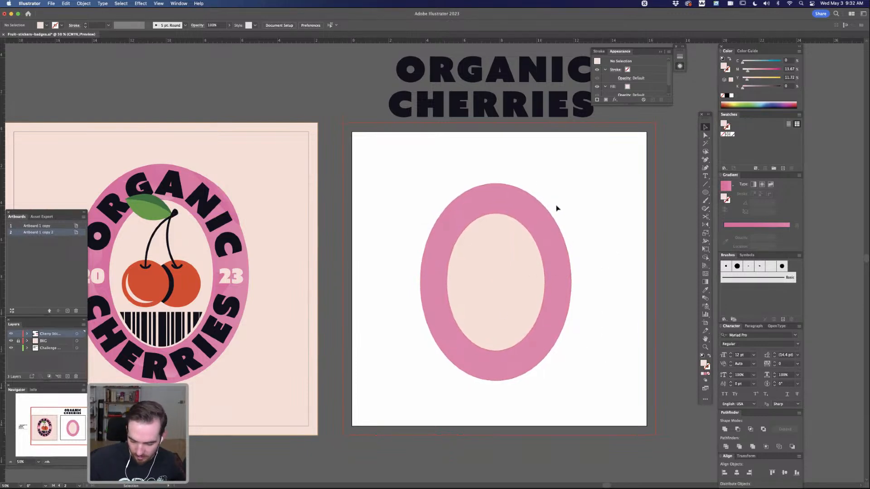
- Duplicate the inner ellipse in place, enlarged to about 5.96 by 8.38 in, with its peach fill swapped to a stroke
key("space")
mouse_move(612, 261)
left_mouse_down()
mouse_move(604, 254)
mouse_move(612, 262)
left_mouse_up()
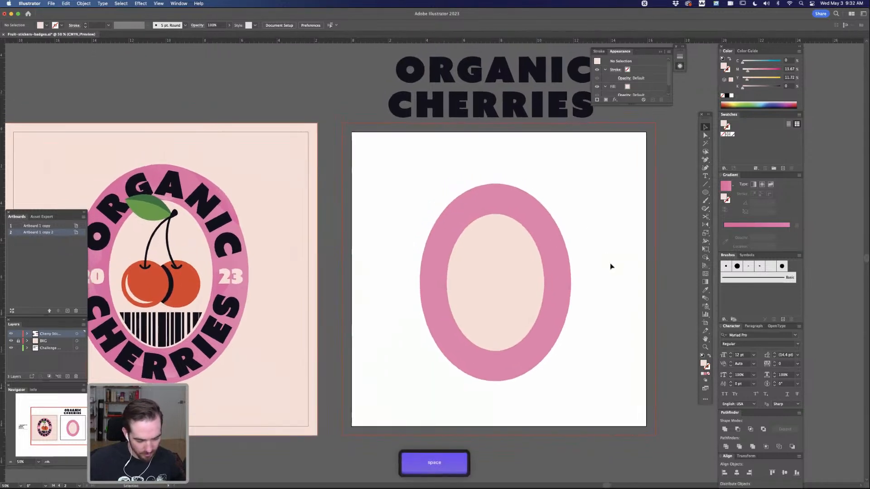
key("a")
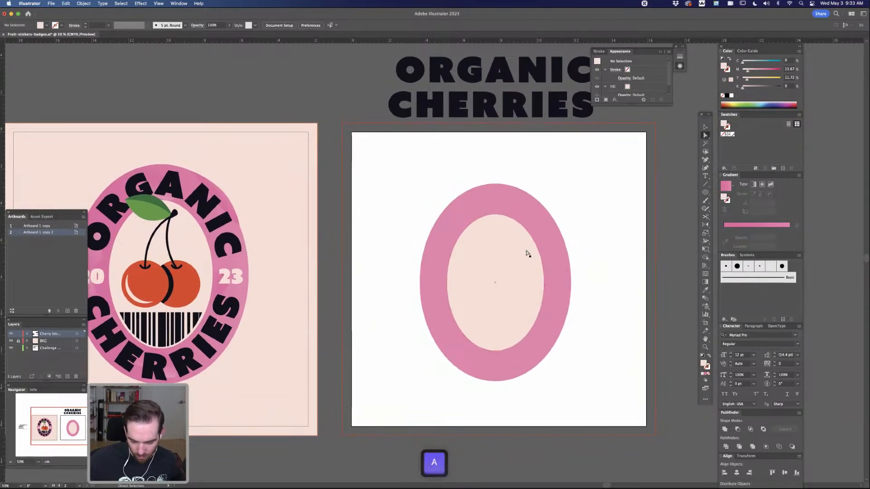
left_click(528, 254)
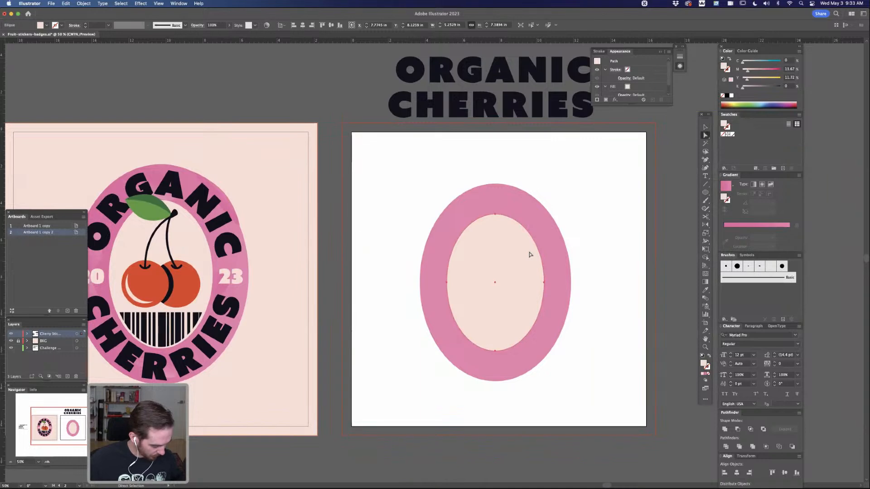
key("super+c")
key("super+f")
key("v")
left_click_drag(544, 214, 552, 205)
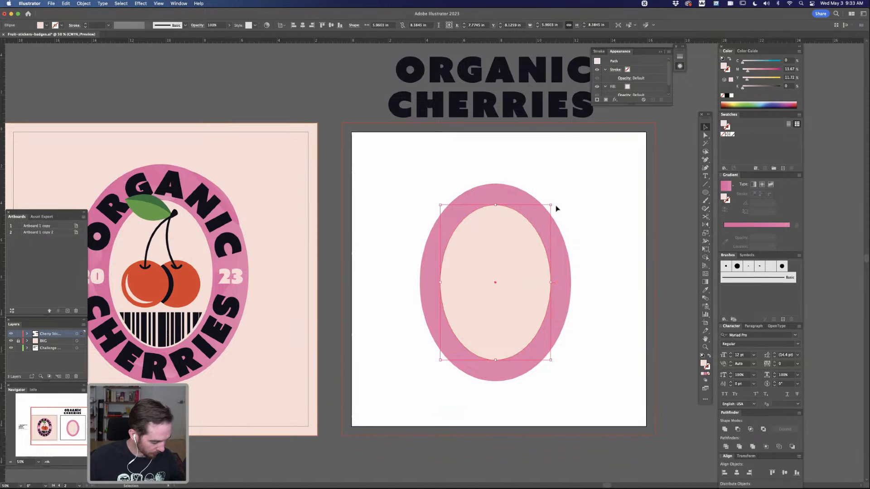
key("shift+x")
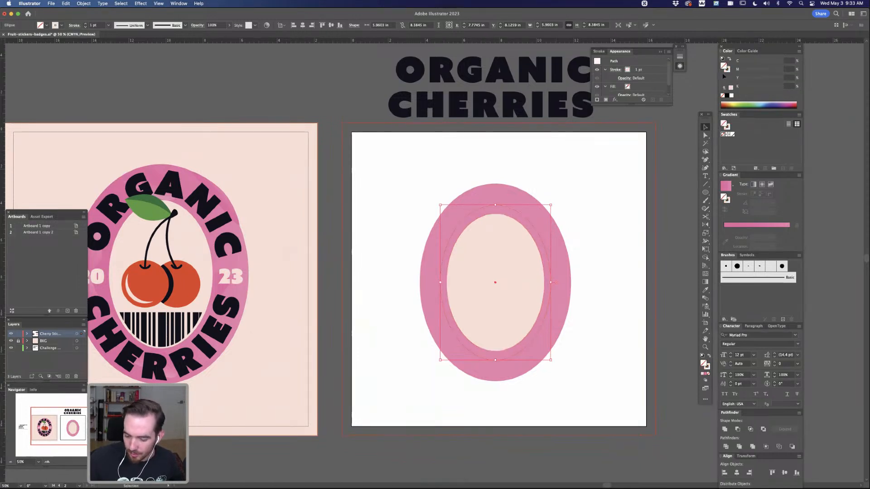
left_click(589, 239)
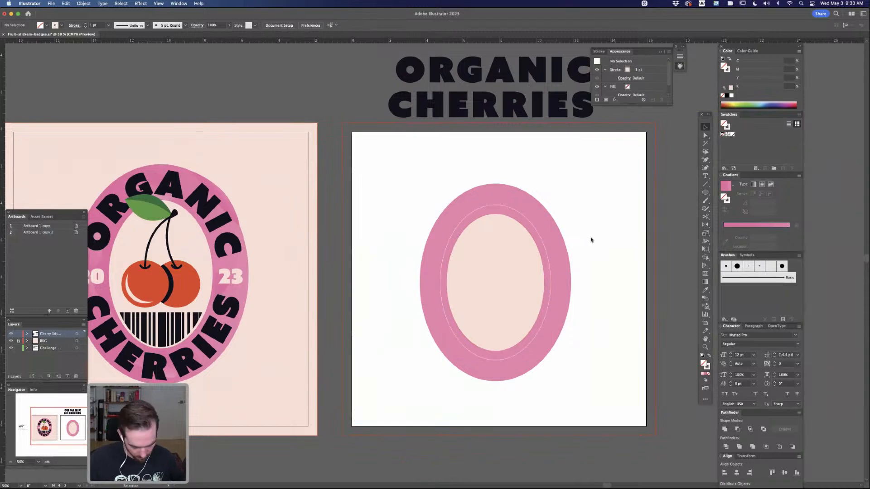
- Widen the outlined ellipse to about 6.16 in and scale it down slightly from its centre, closer around the peach ellipse
key("super+=")
left_click_drag(636, 251, 592, 245)
left_click(518, 205)
left_click_drag(544, 283, 546, 283)
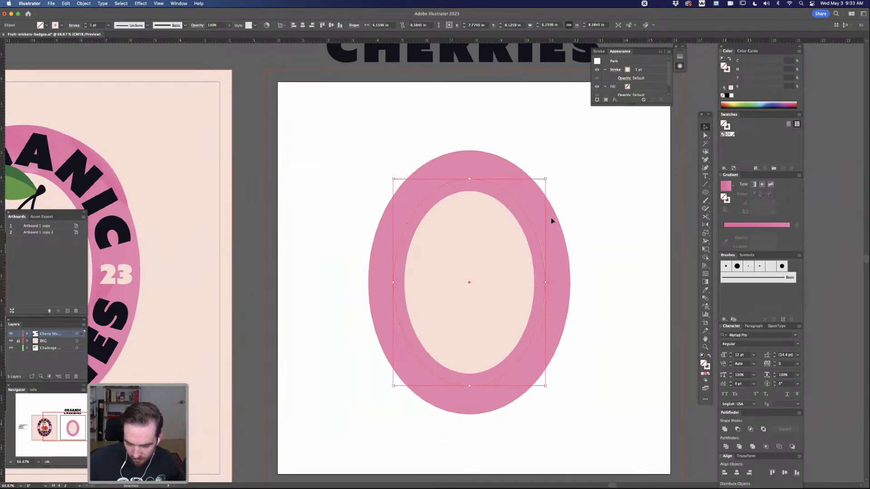
left_click_drag(546, 180, 545, 181)
left_click(623, 240)
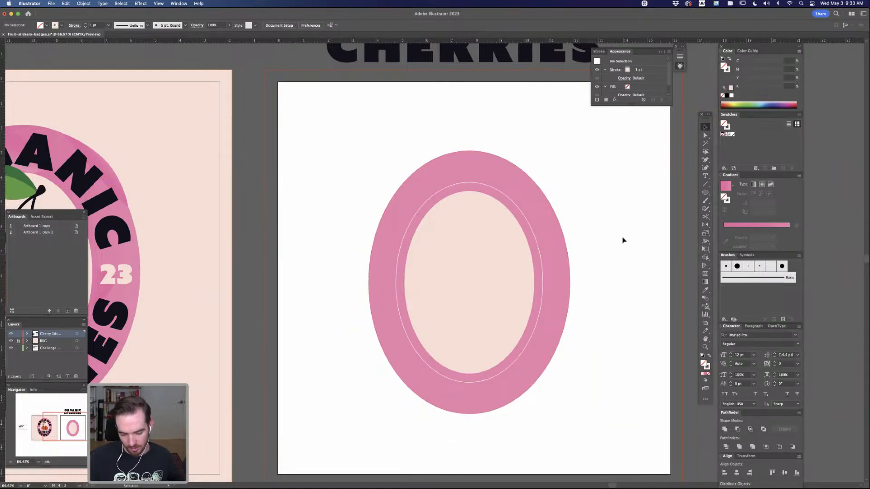
- Turn the outlined guide ellipse into a type path starting at its top centre and enter "Organic" along it
left_click(542, 269)
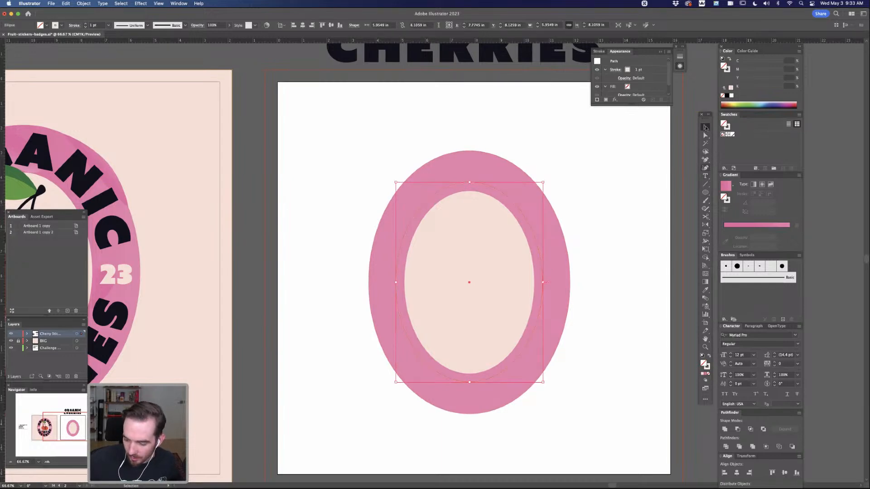
left_click(706, 176)
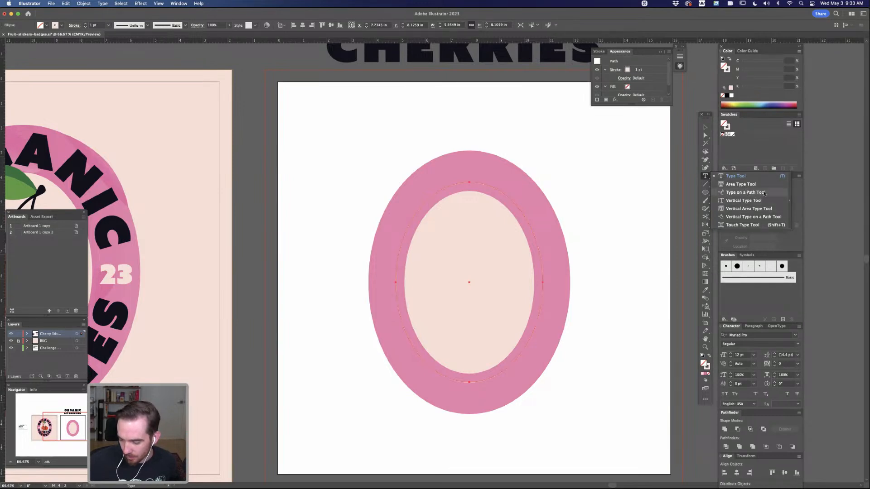
left_click(746, 192)
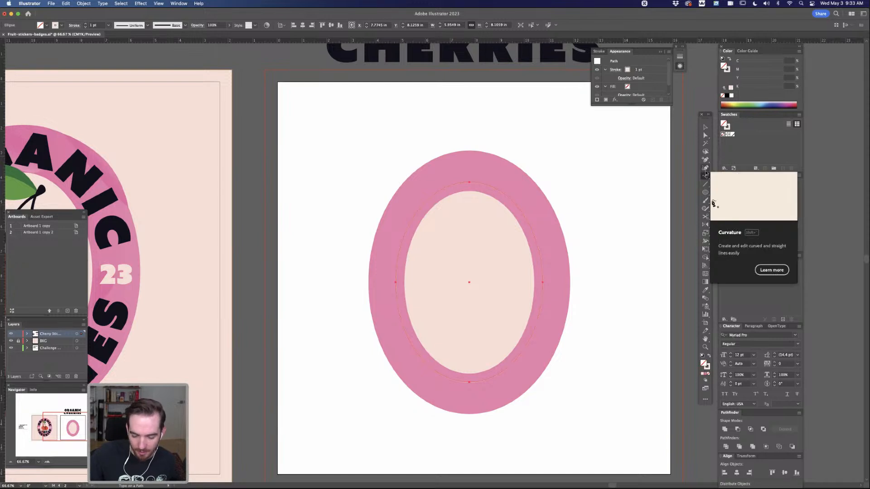
left_click(472, 181)
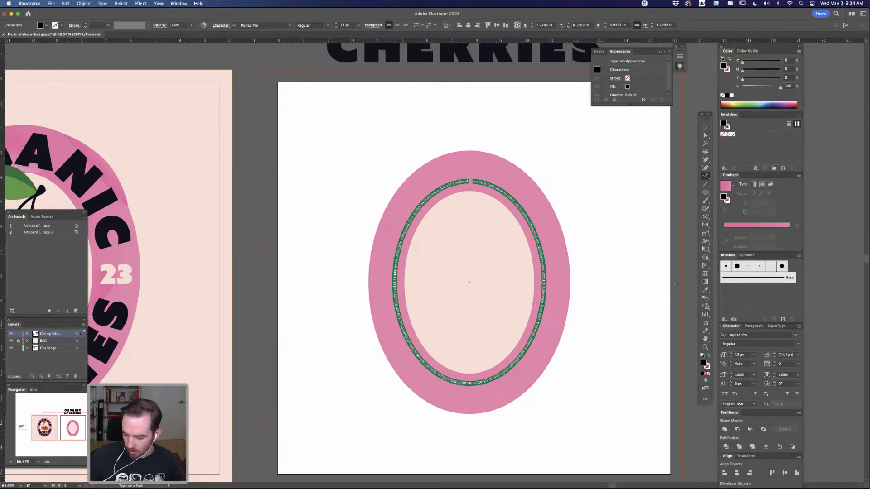
key("Caps_Lock")
key("super+minus")
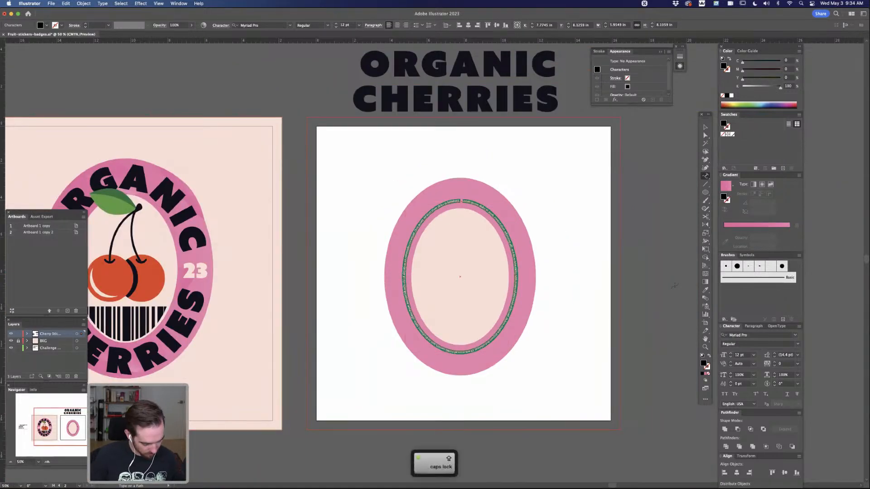
type("Organic")
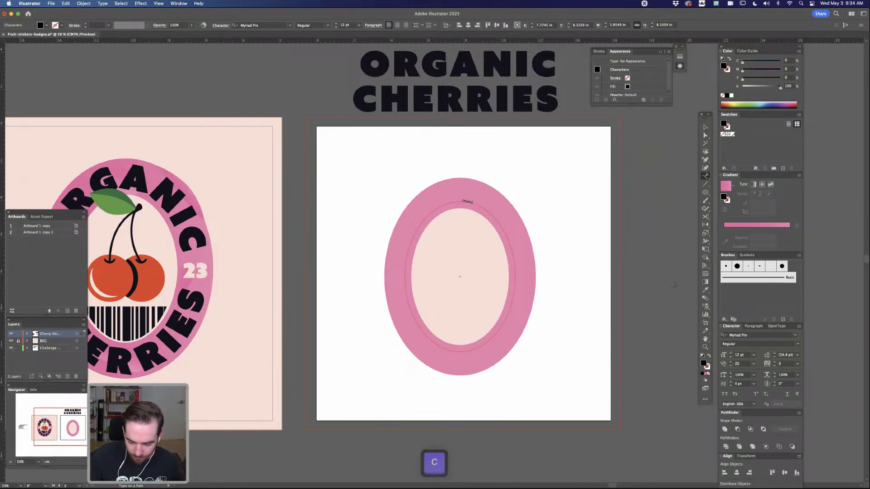
key("Escape")
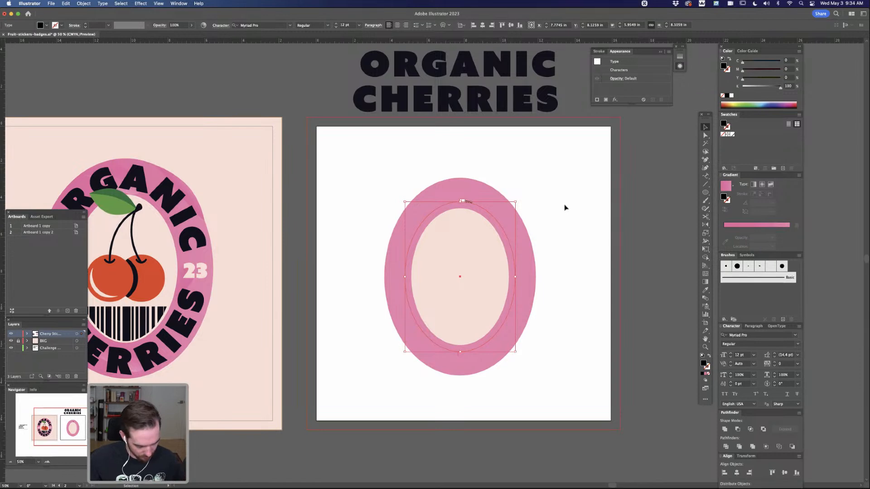
- Copy the type formatting of the CHERRIES headline above the artboard onto the curved Organic text with the Eyedropper
key("space")
left_click_drag(569, 194, 549, 221)
key("super+equal")
key("super+equal")
key("space")
left_click_drag(603, 189, 561, 256)
key("i")
left_click(481, 66)
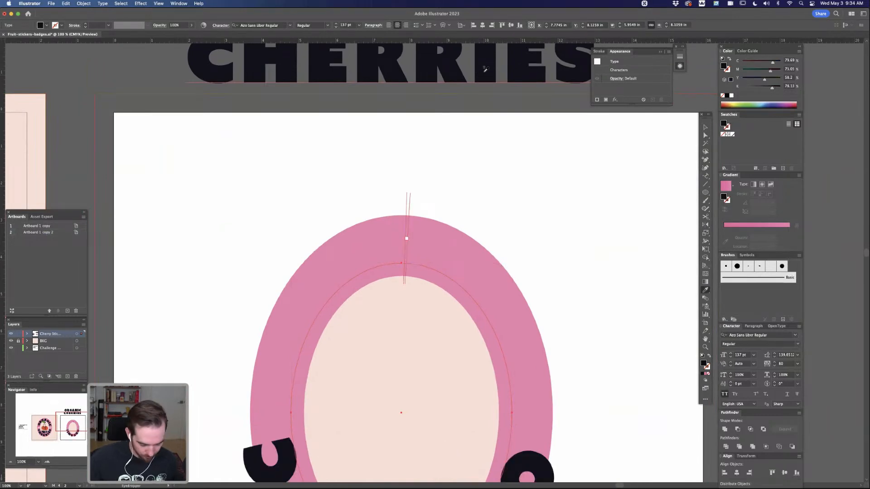
- Reposition the path text's brackets, start at the ellipse's lower right and end at its right side, sliding ORGANIC along the left and top
key("super")
key("super+minus")
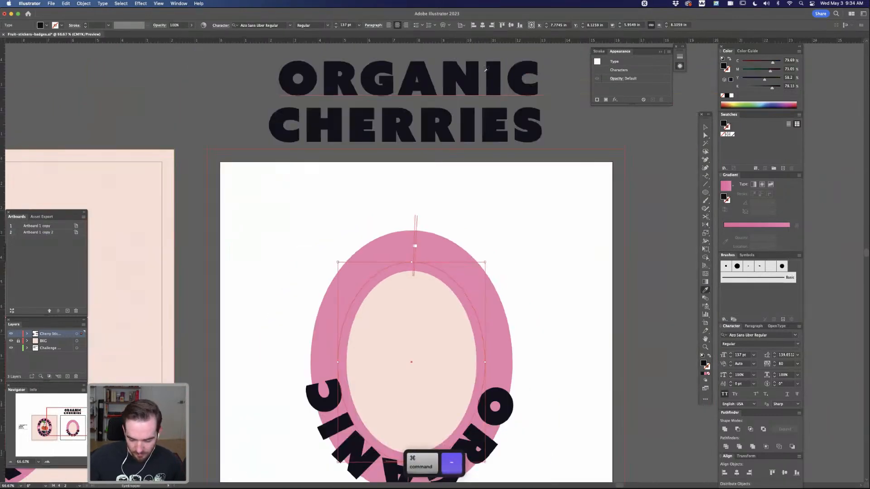
scroll(558, 283, "down", 3)
key("space")
key("a")
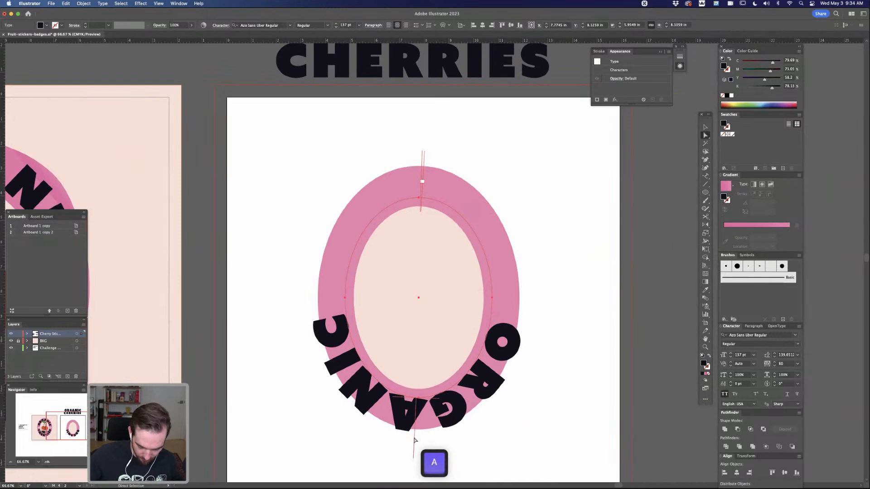
left_click_drag(414, 442, 423, 173)
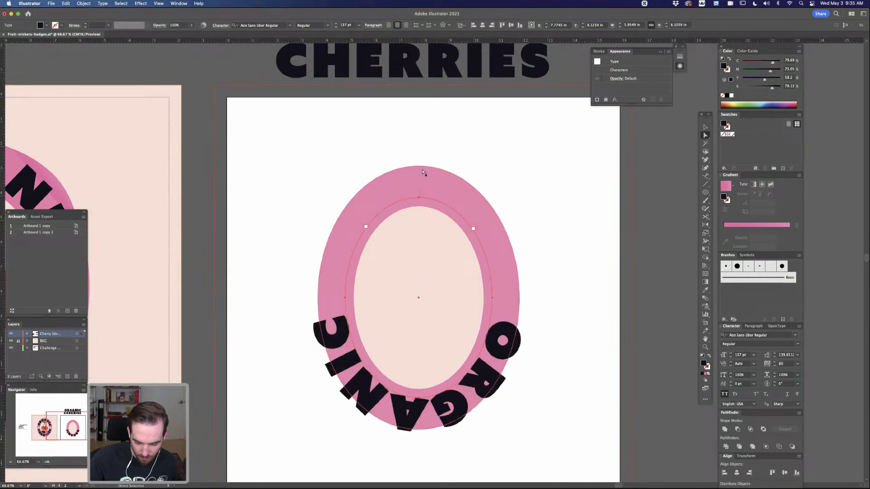
left_click_drag(487, 245, 476, 412)
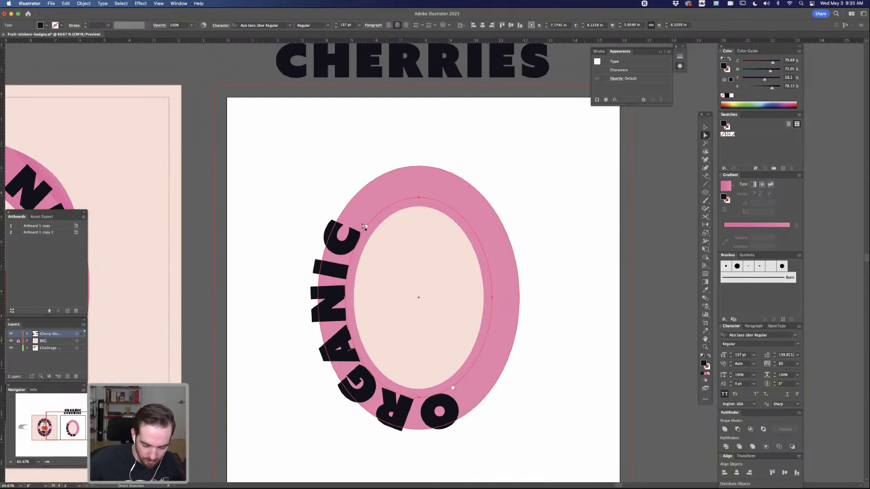
left_click_drag(364, 228, 506, 292)
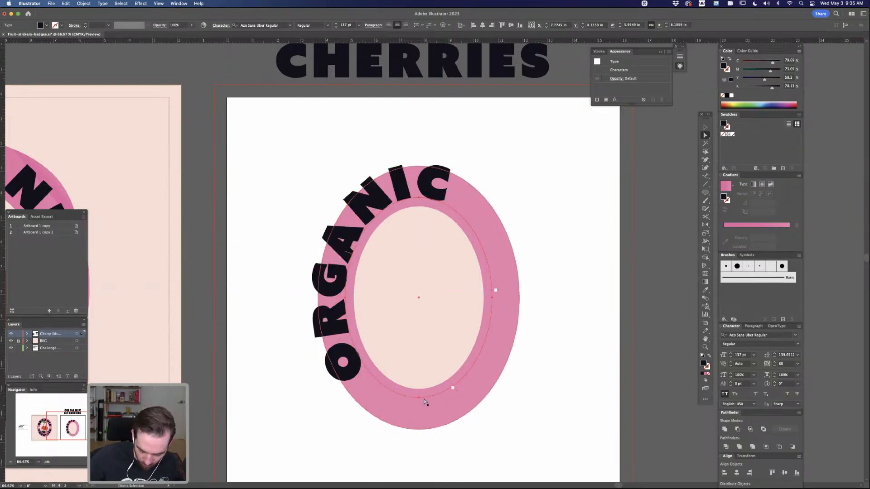
left_click(458, 394)
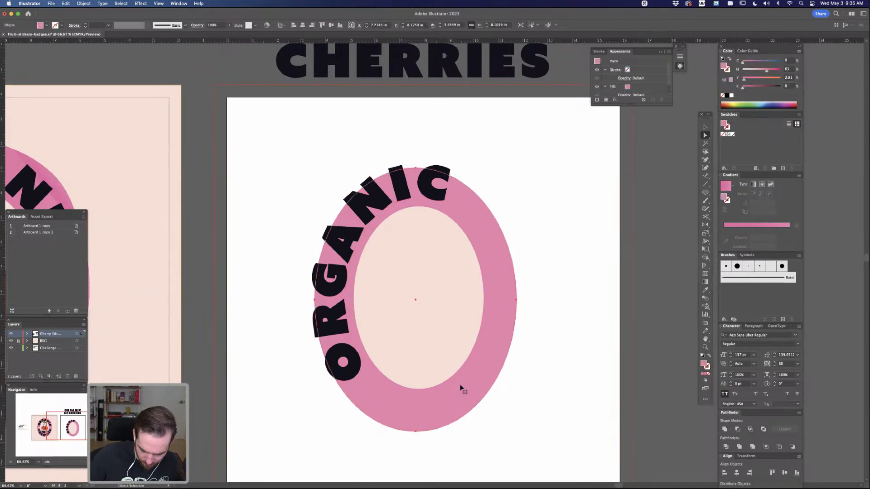
key("super+z")
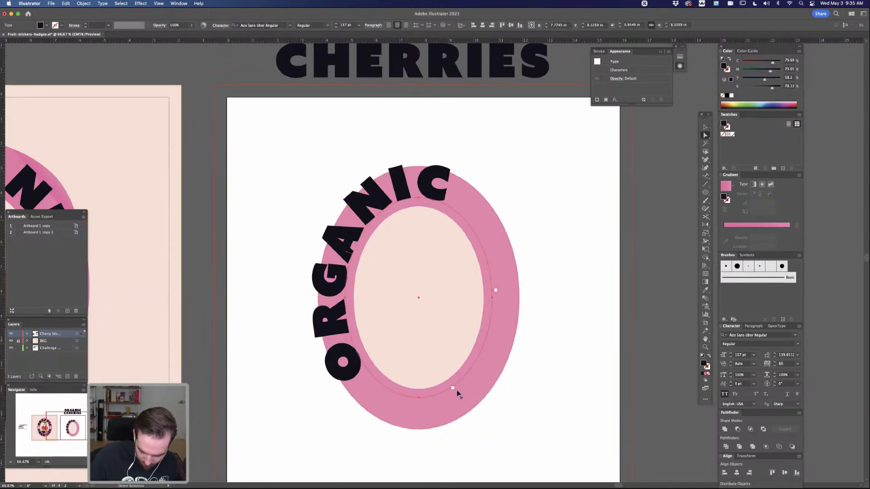
left_click(705, 135)
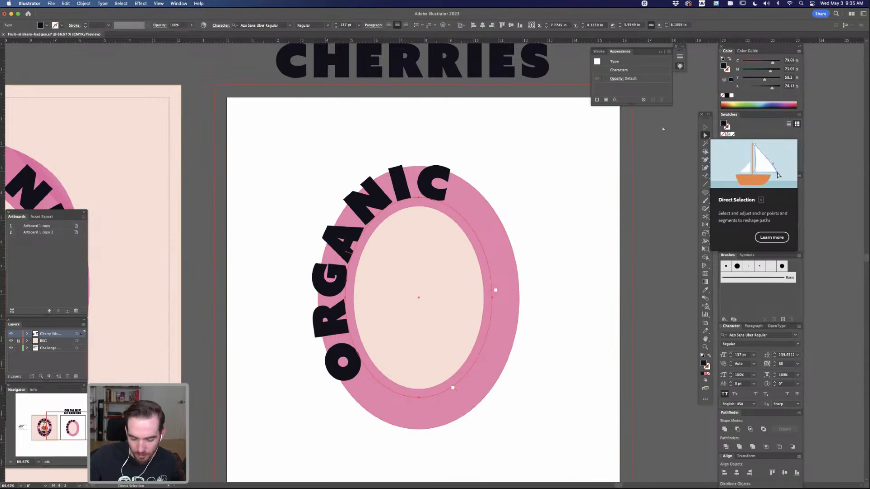
left_click(455, 390)
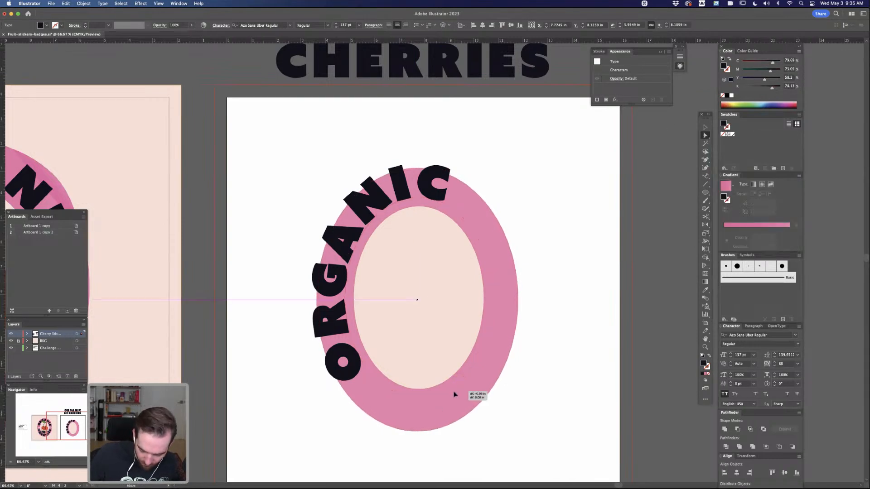
left_click(453, 392)
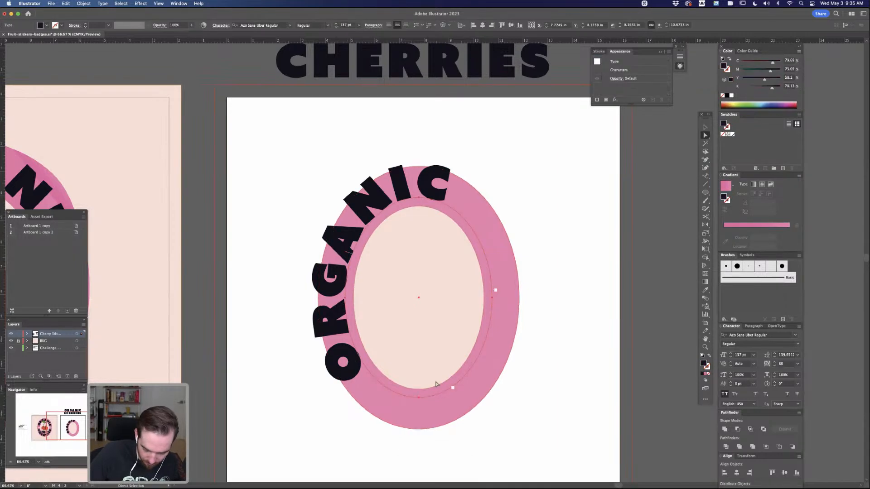
- Move the text's start bracket to the ellipse's left side, arching ORGANIC over the top, and set its font size to 116 pt
left_click_drag(455, 390, 342, 283)
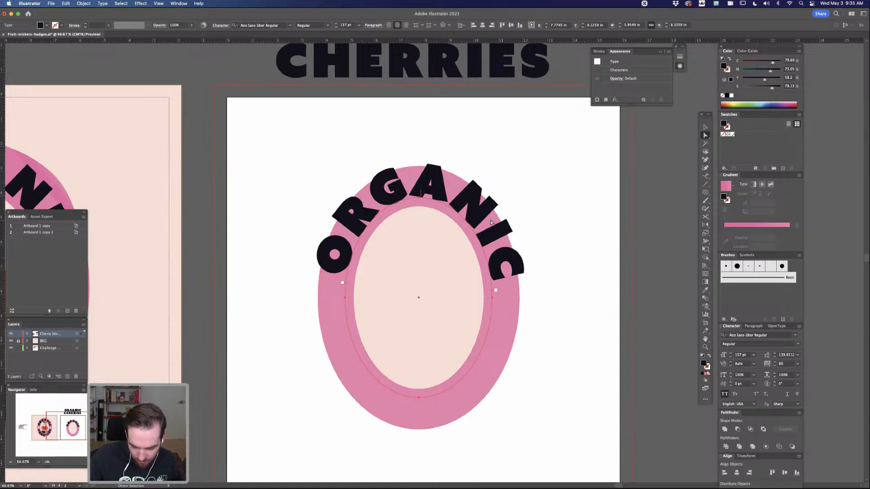
left_click(730, 357)
left_click(730, 358)
left_click(731, 357)
left_click(730, 357)
left_click(730, 358)
left_click(730, 358)
left_click(731, 357)
left_click(730, 358)
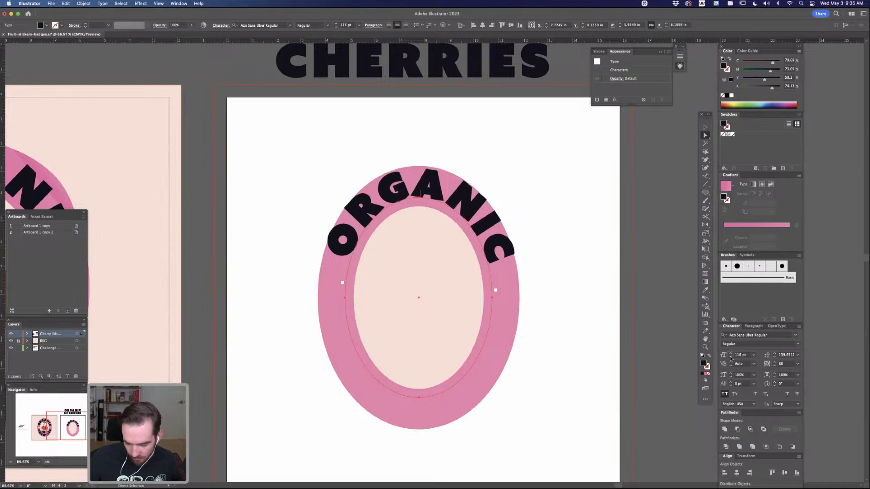
- Scale the ORGANIC path text down from its centre to about 5.71 by 7.77 in, then deselect it
key("v")
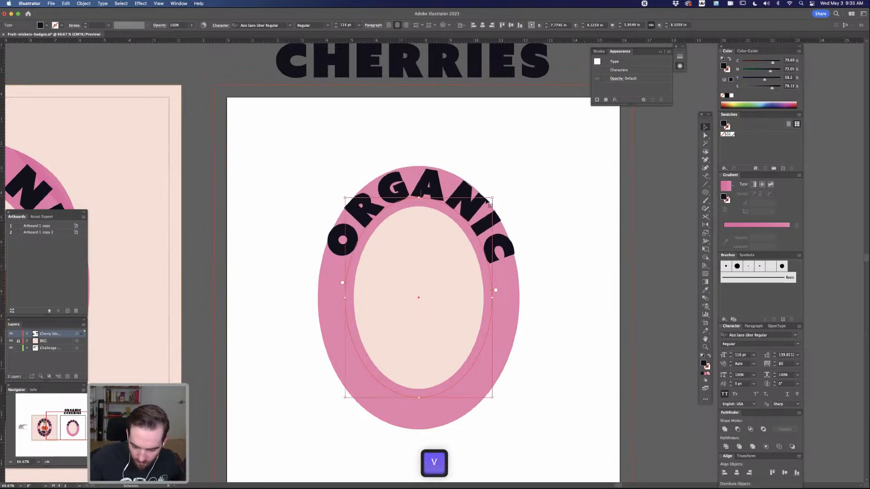
left_click_drag(493, 198, 491, 199)
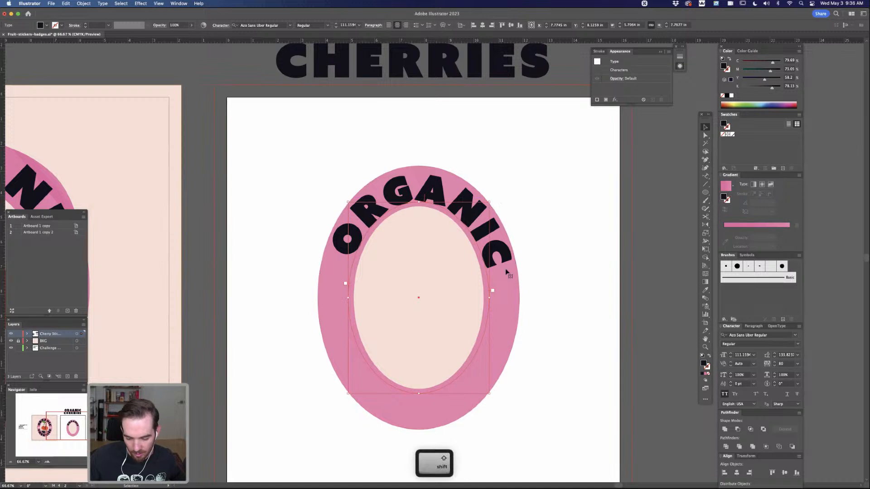
key("a")
left_click(585, 339)
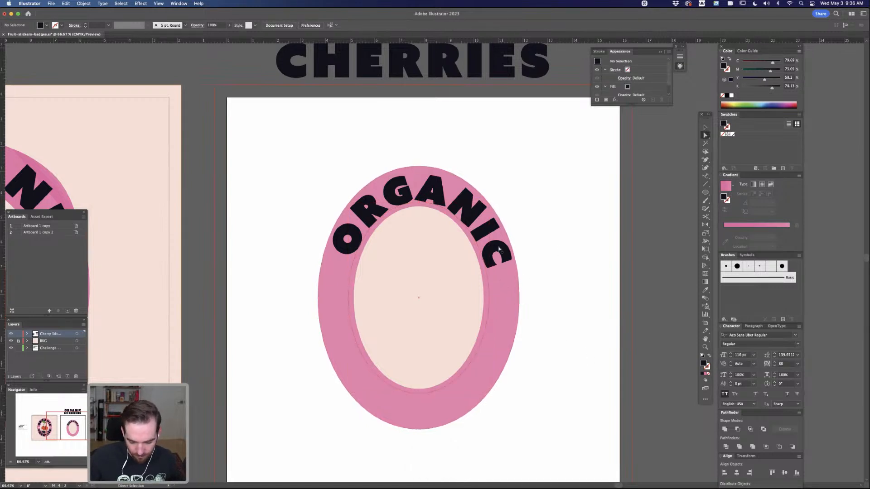
- Duplicate the curved ORGANIC text in place, pasting the copy in front of the original
key("super")
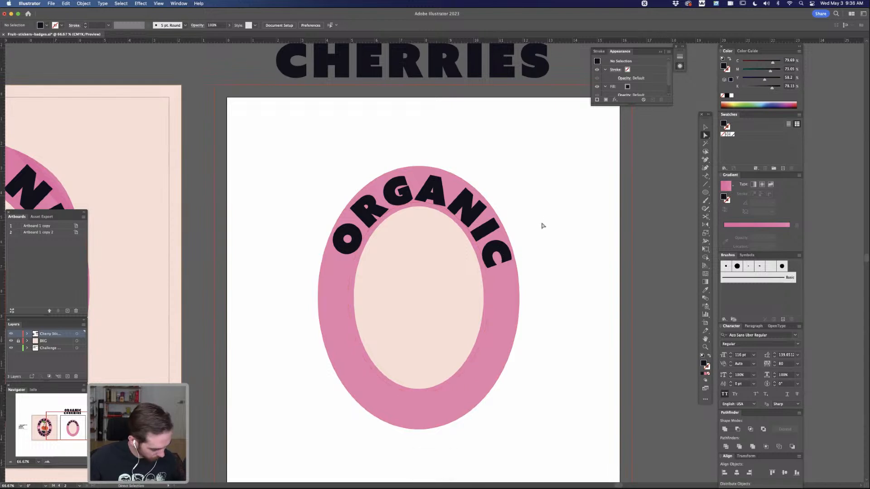
key("v")
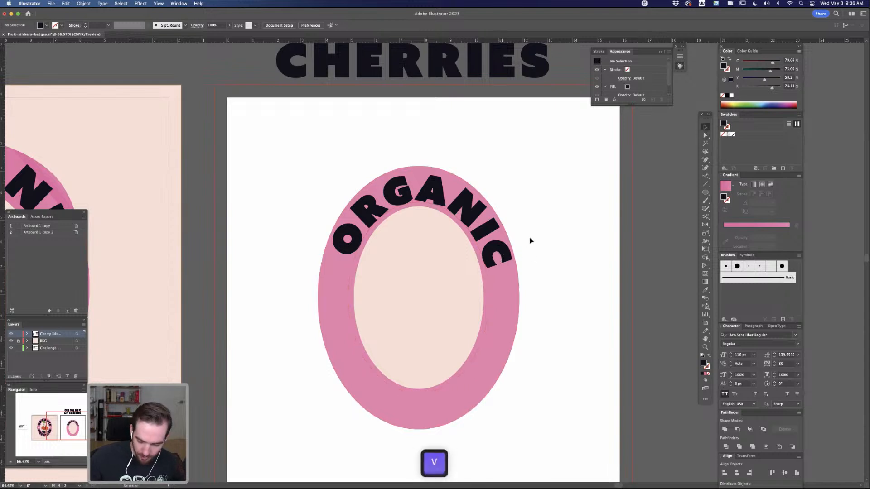
left_click(497, 253)
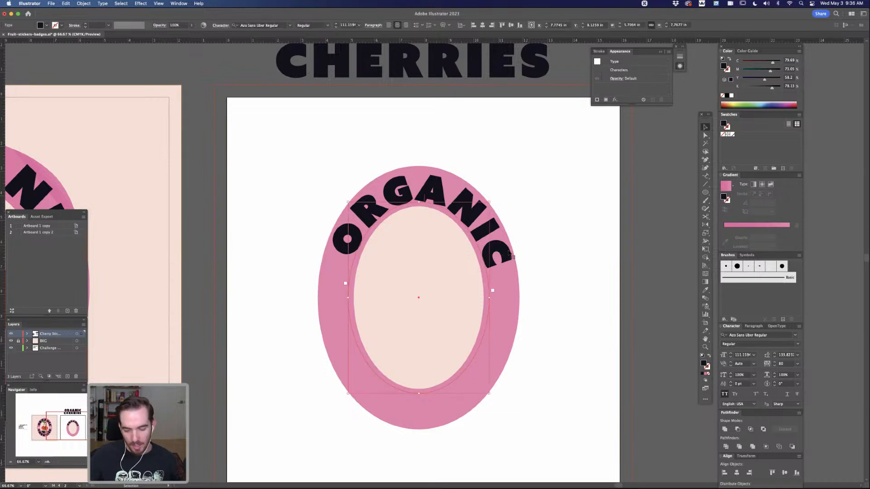
key("super+c")
key("super+f")
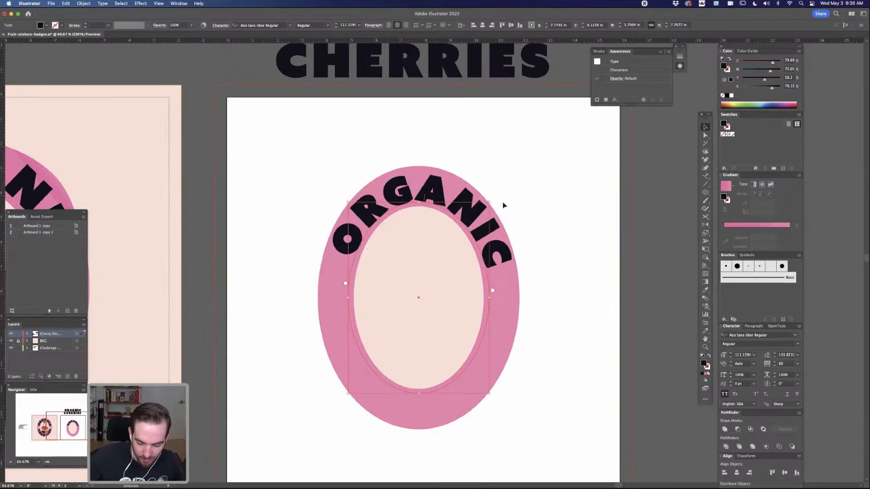
left_click(531, 238)
left_click_drag(492, 249, 633, 256)
key("super+z")
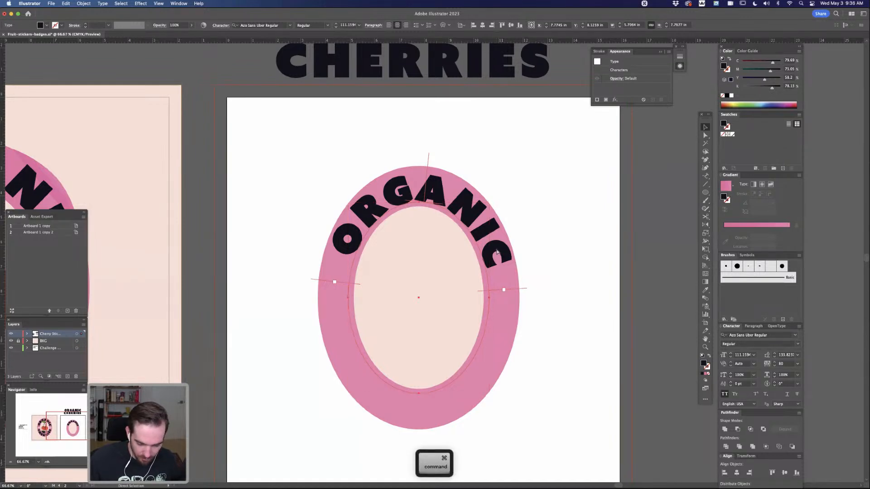
- Lock one of the stacked ORGANIC texts and flip the other to the inside of its ellipse, along the lower curve
key("super+2")
left_click_drag(510, 247, 640, 239)
key("super+z")
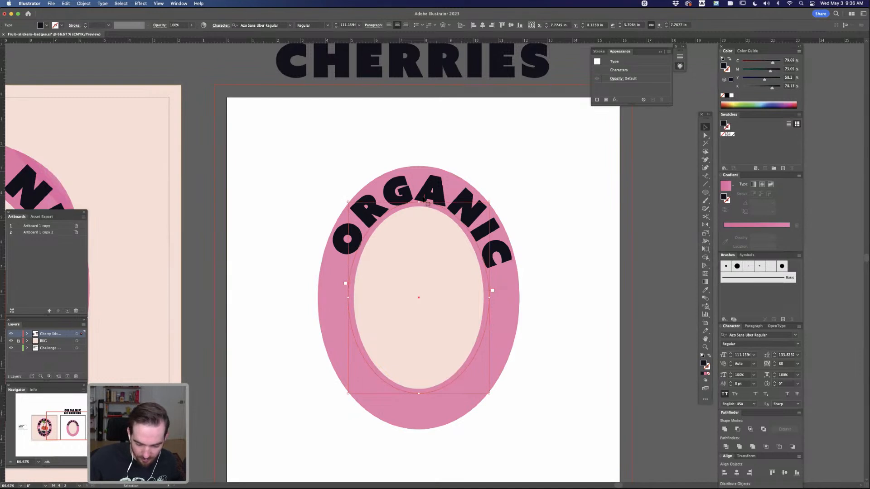
left_click_drag(431, 203, 420, 390)
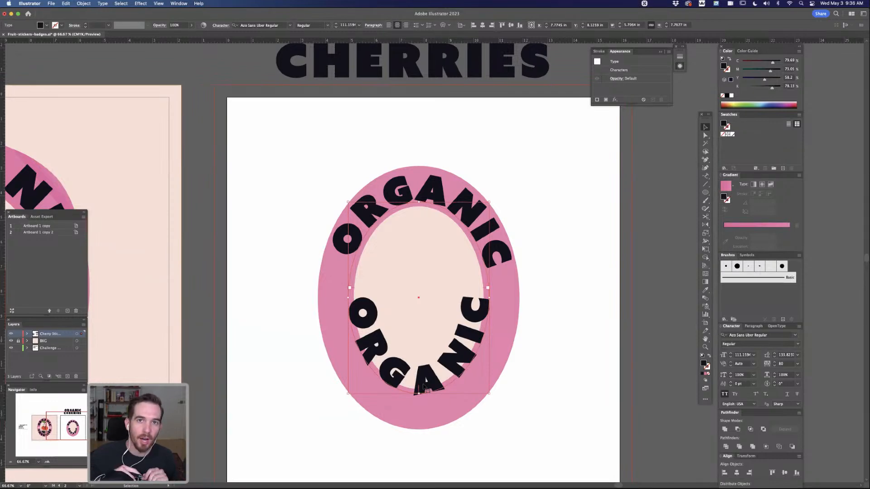
- Scale the lower ORGANIC path text up from its centre to about 7.62 by 10.37 in, sampling the upper ORGANIC's type formatting onto it
left_click_drag(490, 201, 526, 174)
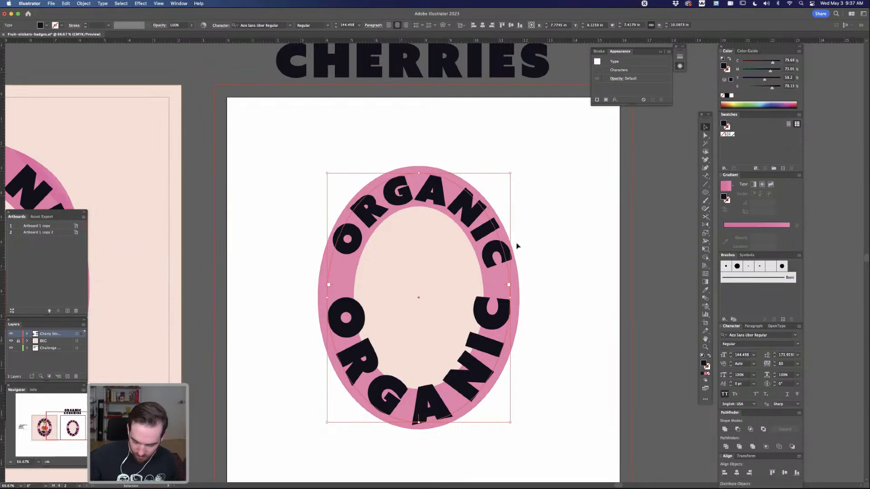
key("i")
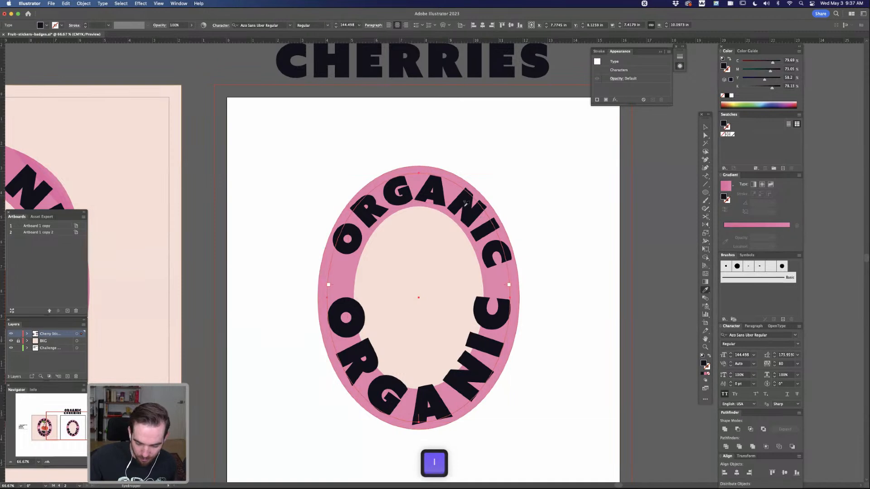
left_click(467, 205)
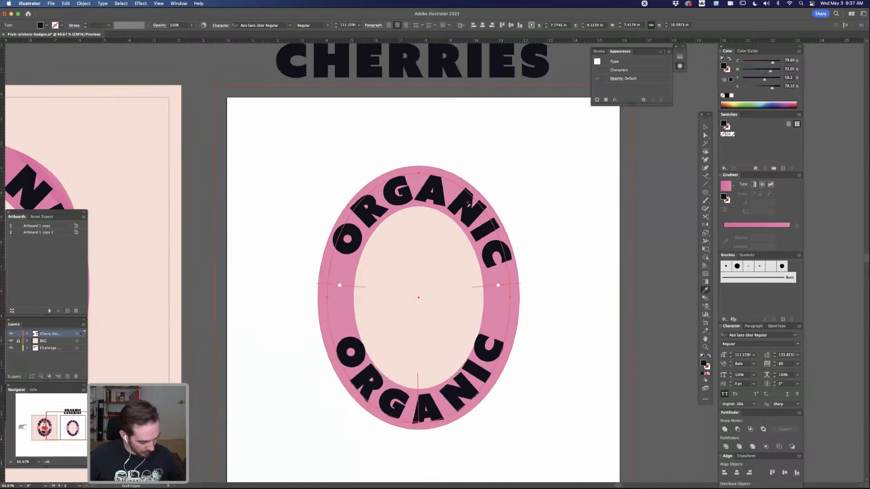
key("v")
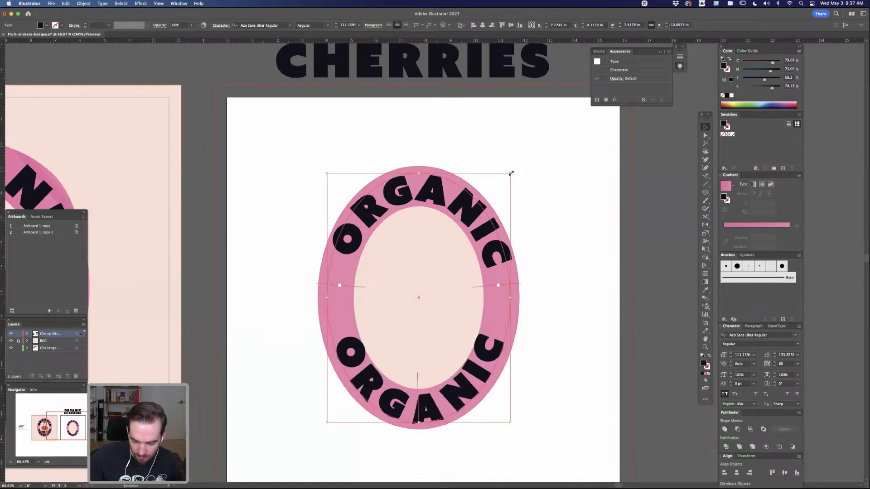
left_click_drag(512, 171, 513, 170)
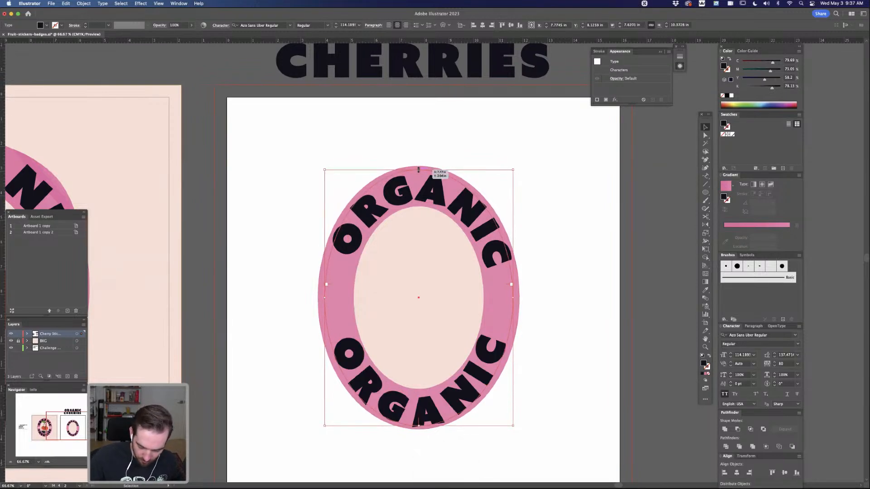
left_click(471, 205)
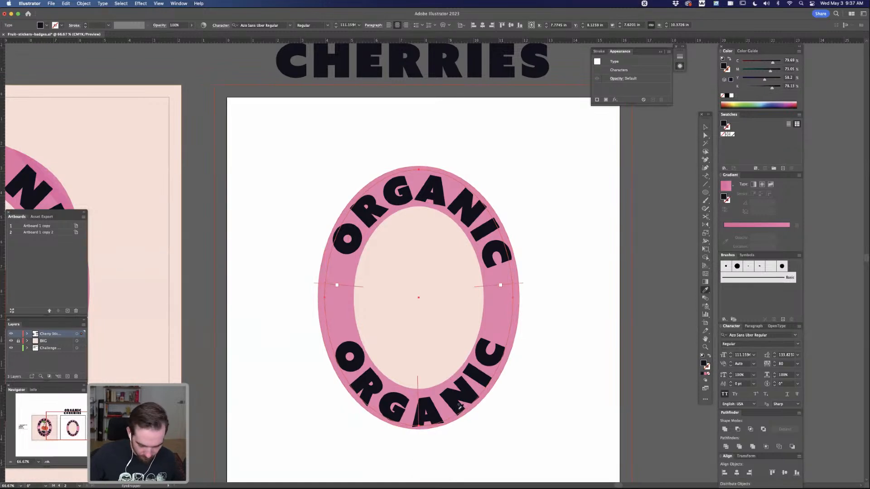
- Replace the lower curved ORGANIC with CHERRIES, then deselect the text
key("t")
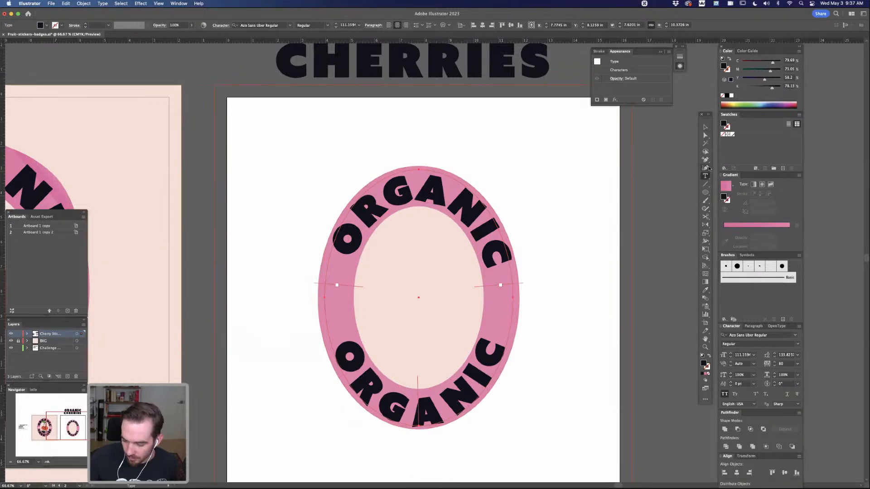
left_click(448, 401)
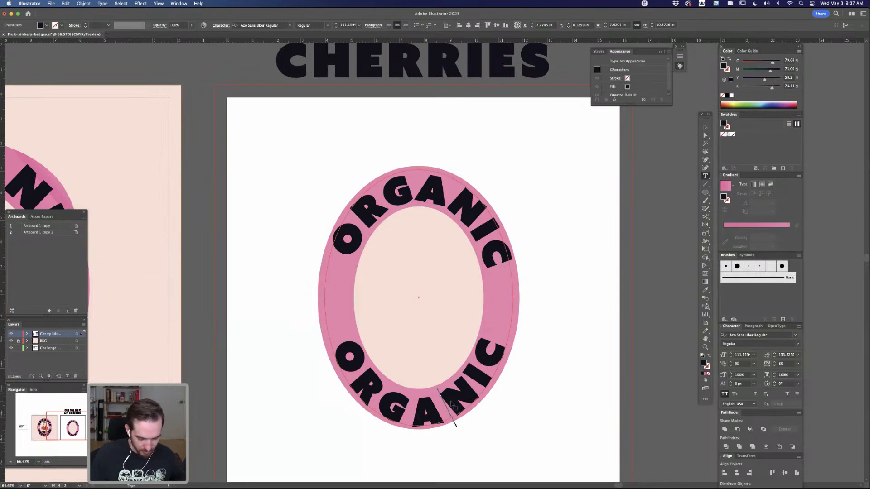
key("super+a")
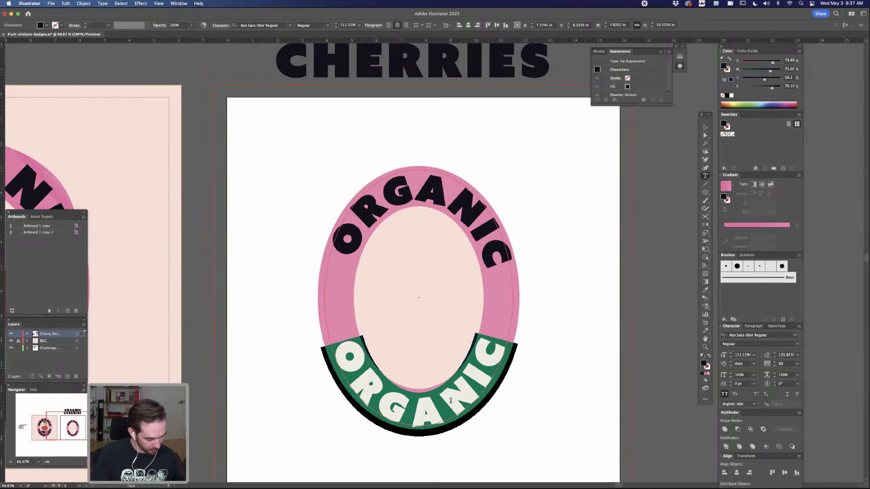
type("CHERR")
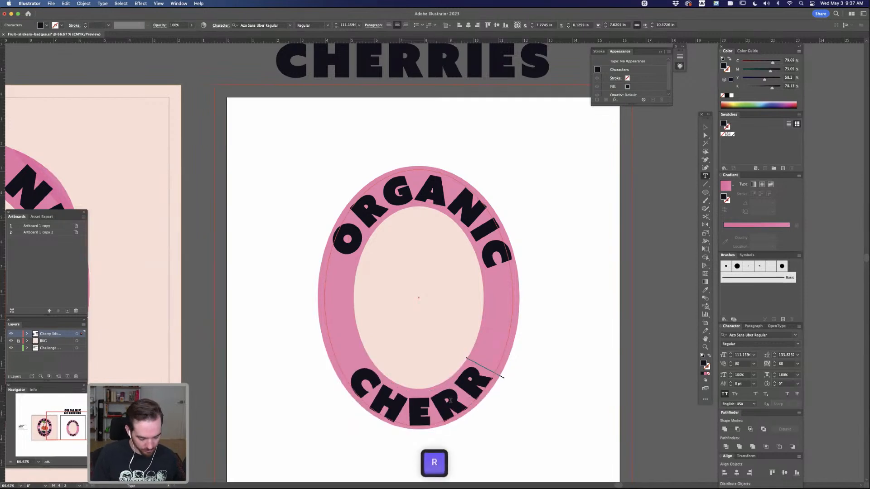
type("IES")
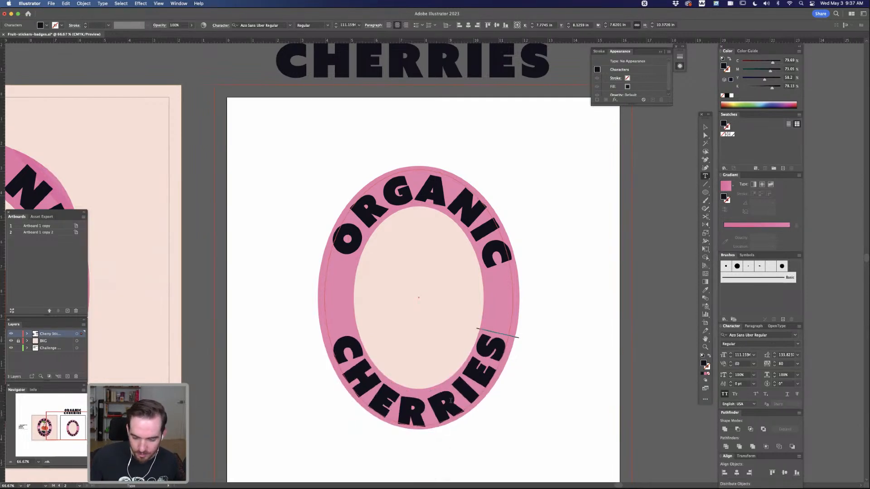
key("Escape")
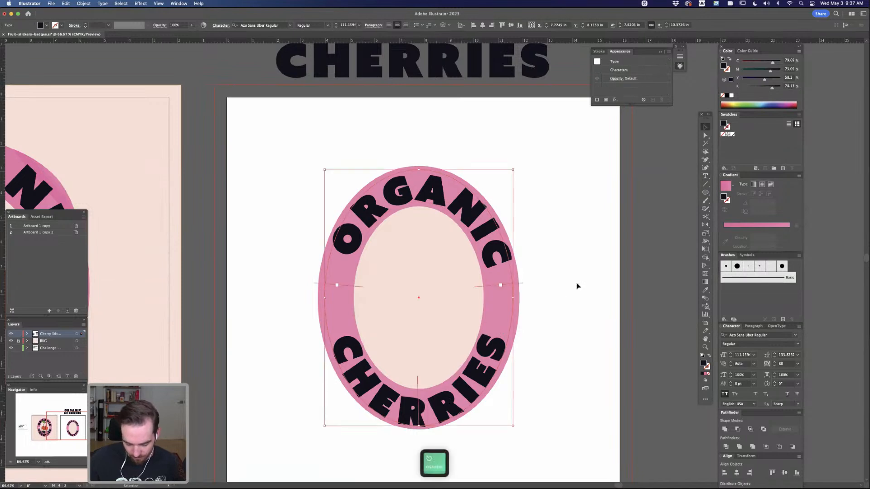
left_click(558, 326)
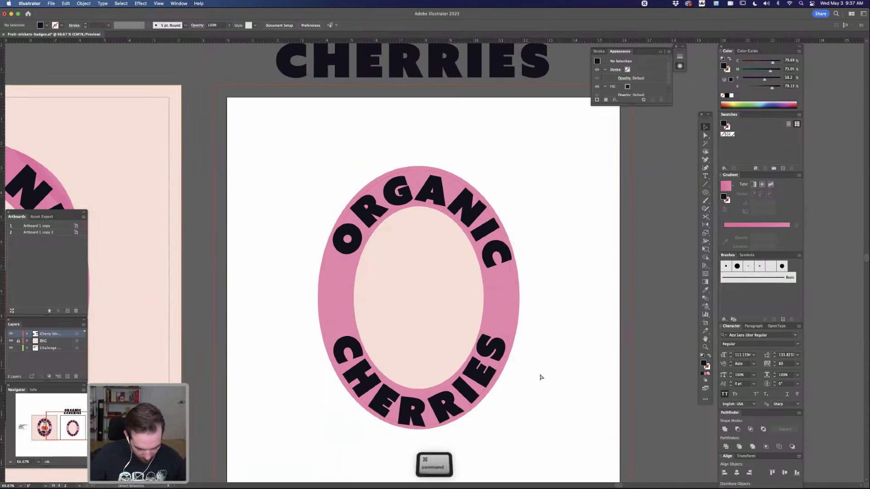
- Reshape the CHERRIES text ellipse from its centre to about 7.72 in wide and 10.1 in high to fit the pink ring
key("super+equal")
key("space")
left_click_drag(603, 362, 603, 297)
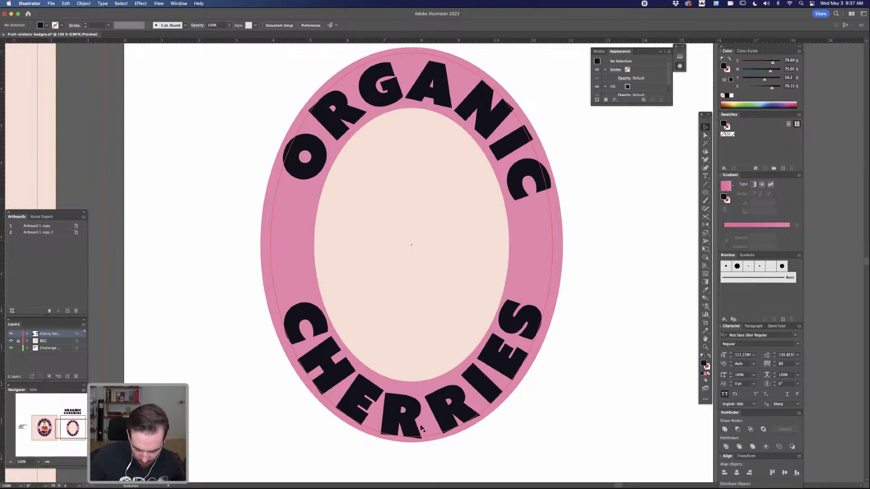
key("a")
left_click(409, 427)
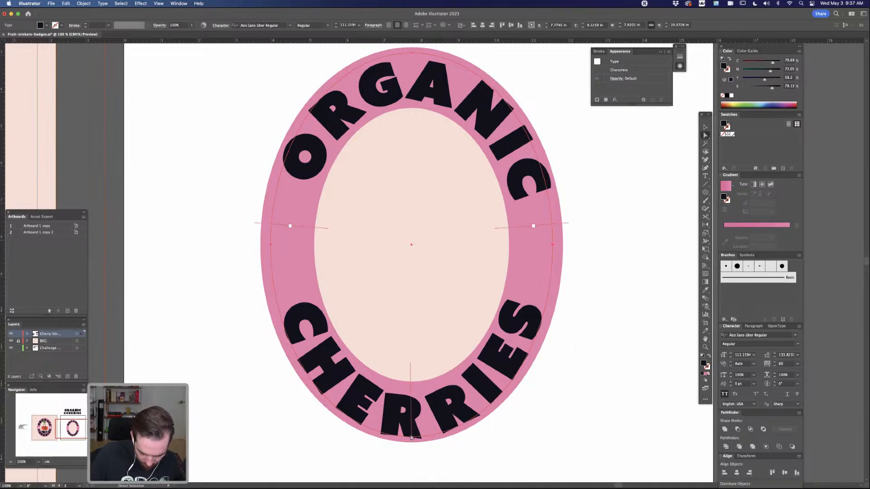
key("v")
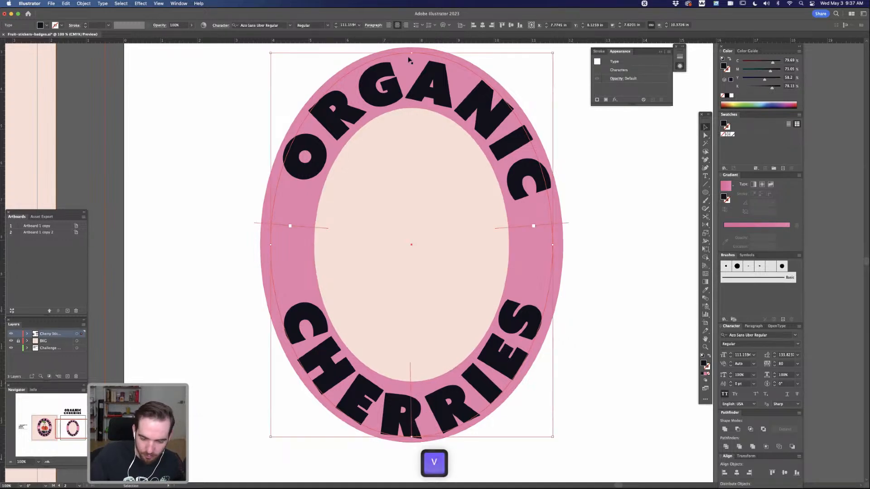
left_click_drag(412, 53, 411, 58)
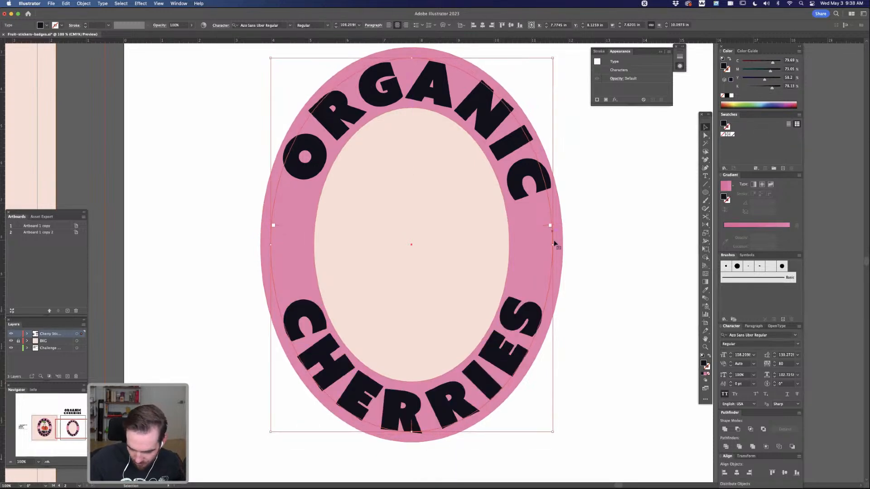
left_click_drag(553, 244, 555, 244)
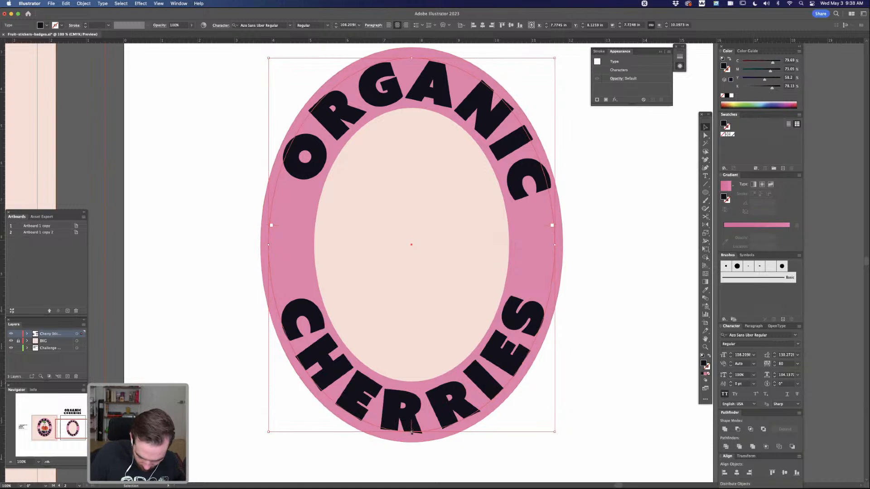
left_click_drag(412, 431, 414, 431)
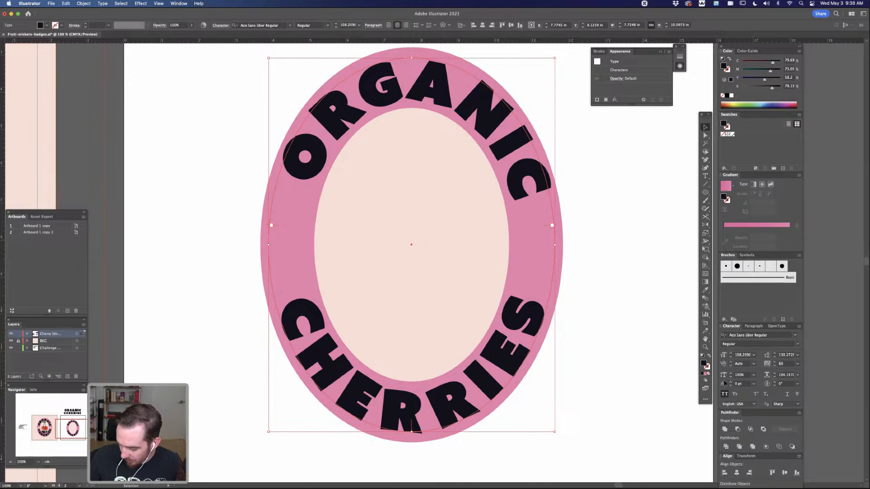
- Set the horizontal scale of the CHERRIES characters to 100%, then deselect the text
left_click(774, 377)
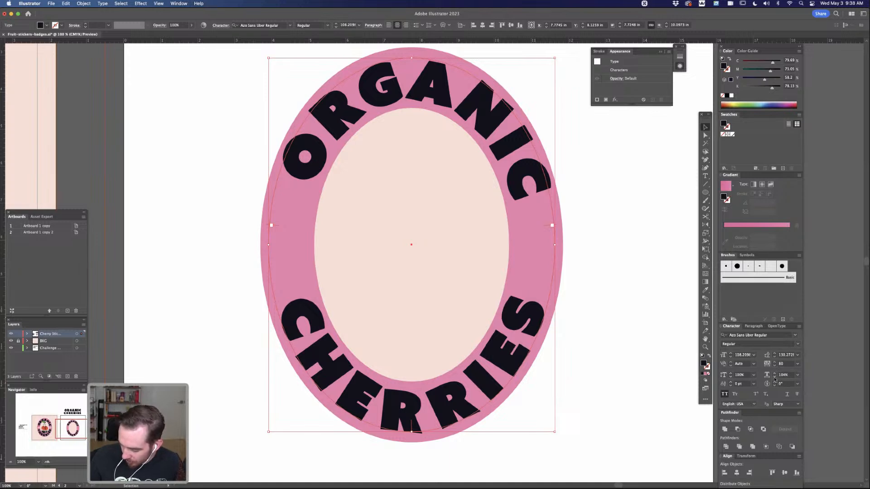
left_click(775, 379)
left_click(775, 379)
left_click(774, 379)
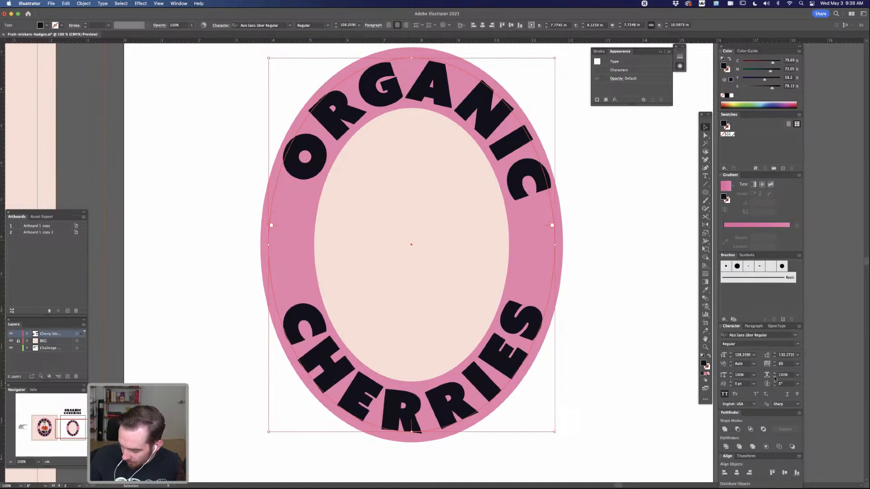
left_click(775, 379)
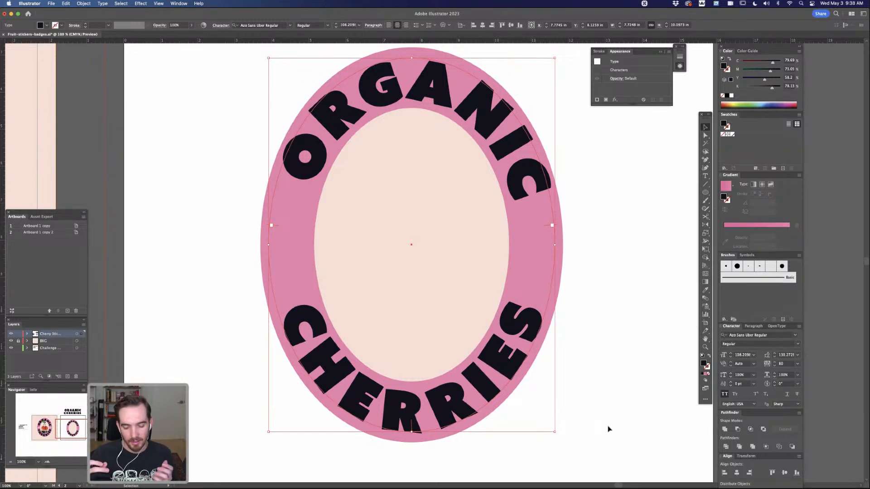
left_click(584, 160)
- Unlock all locked objects and select the upper ORGANIC path text
key("super")
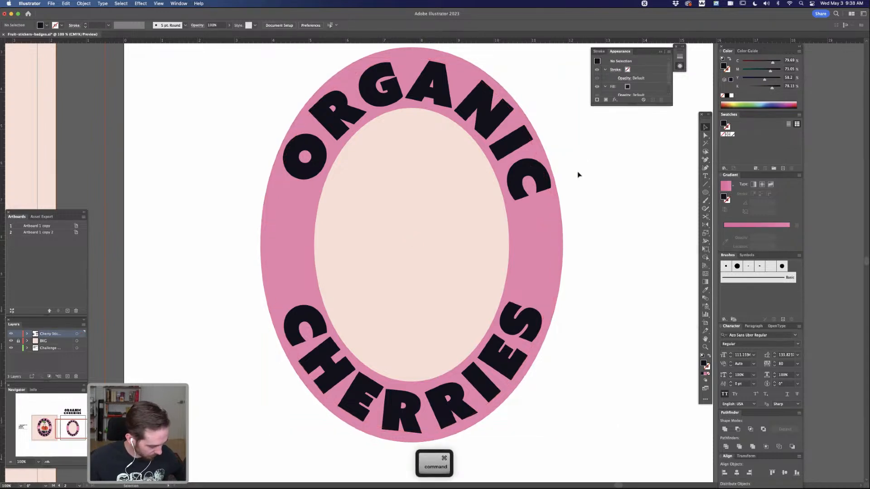
key("alt")
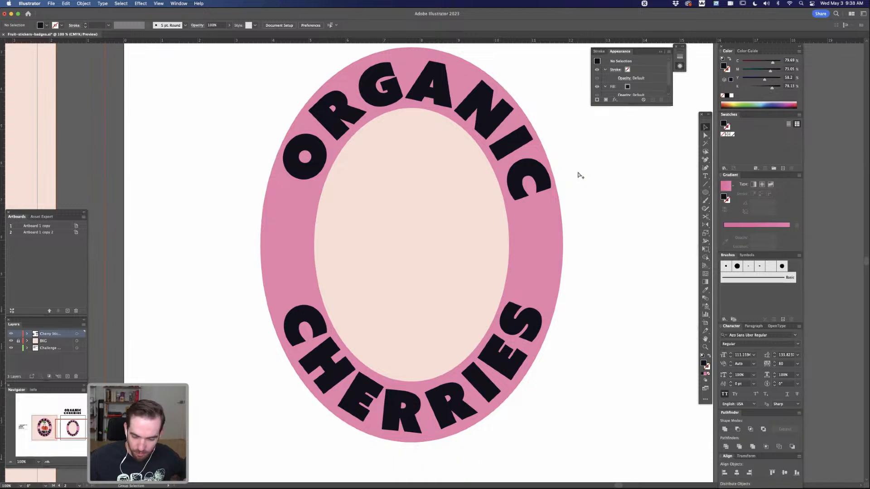
key("super+alt+2")
left_click(602, 170)
key("a")
scroll(580, 176, "up", 5)
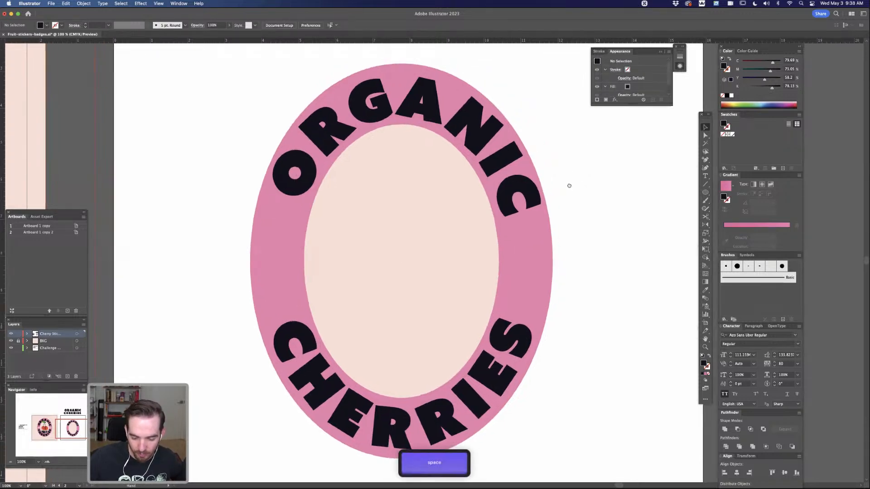
left_click_drag(500, 217, 564, 204)
key("super+z")
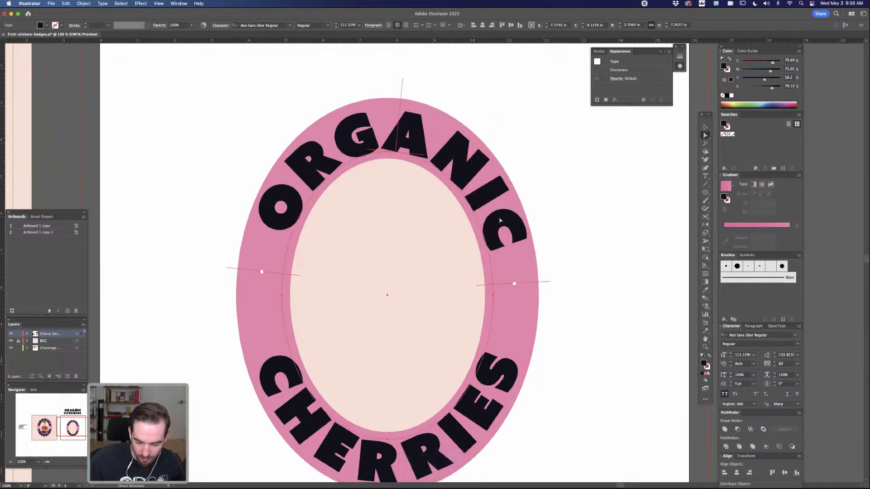
- Narrow the upper ORGANIC text ellipse from its centre to about 5.63 in wide, keeping its height
key("v")
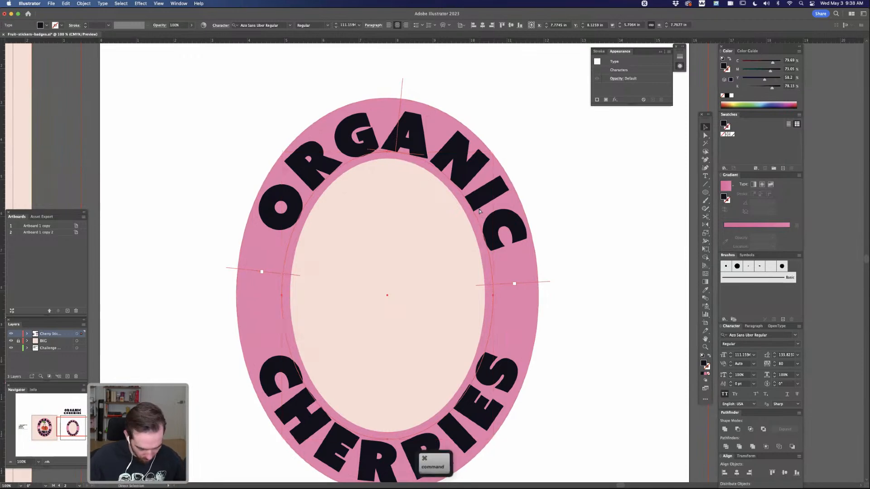
key("super+equal")
scroll(570, 230, "up", 5)
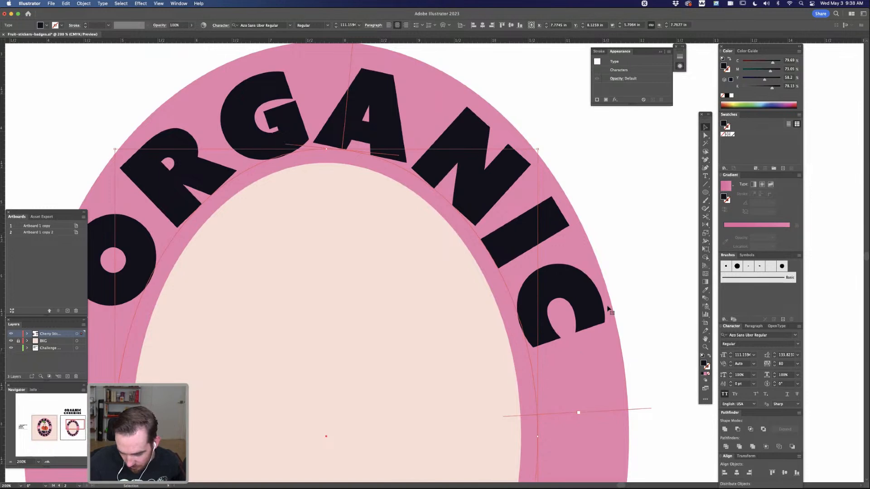
key("space")
left_click_drag(587, 254, 551, 239)
key("space")
left_click_drag(594, 342, 700, 304)
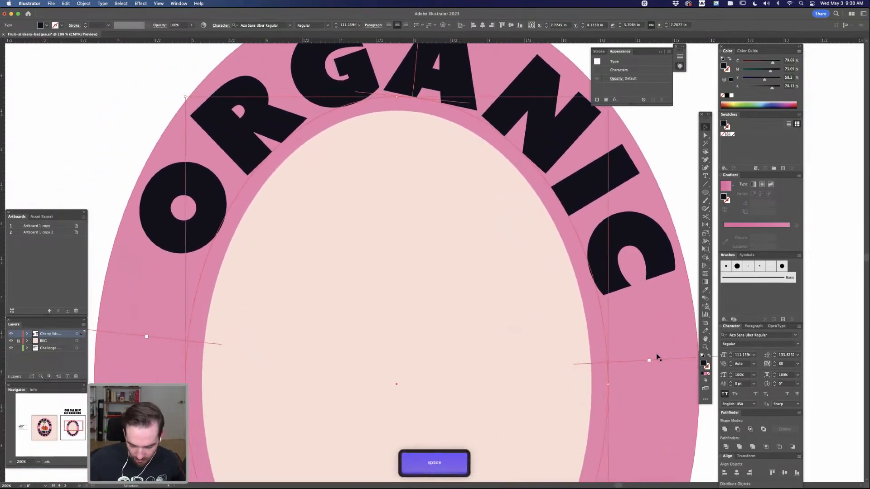
left_click_drag(609, 384, 607, 383)
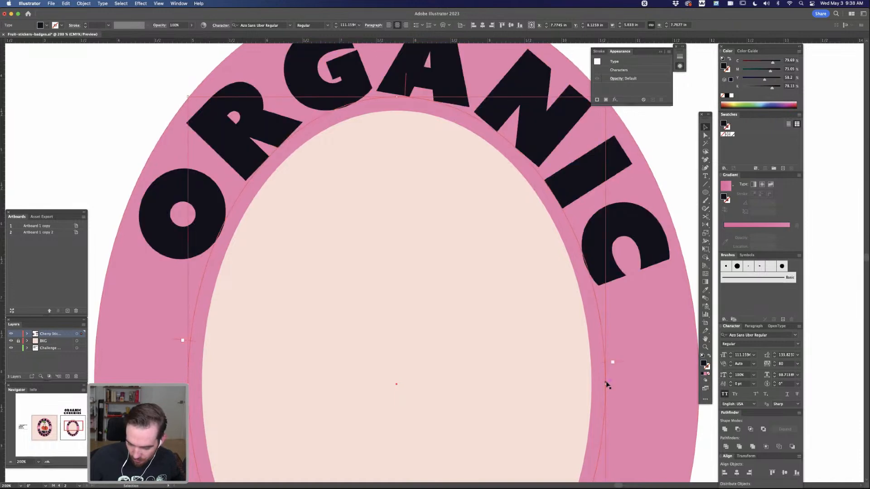
- Set the horizontal scale of the ORGANIC characters to 100%, then deselect the text
left_click(776, 374)
left_click(776, 374)
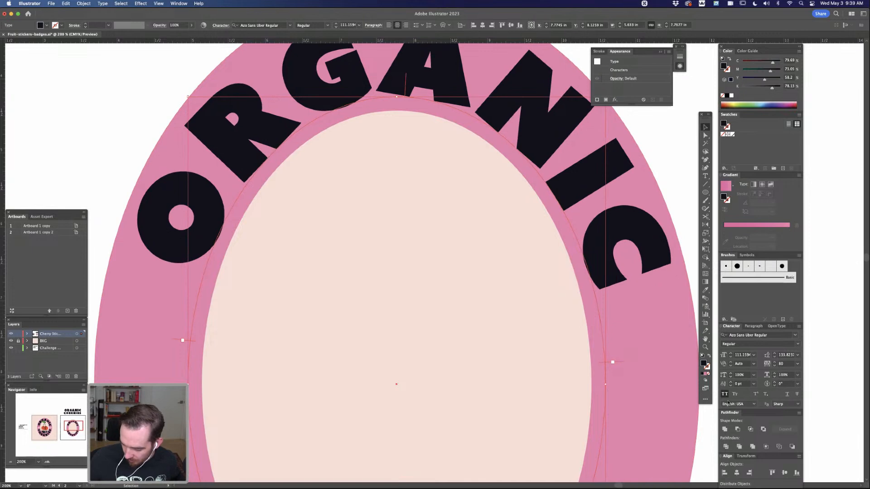
left_click(671, 163)
- Examine how ORGANIC and CHERRIES sit within the whole pink ring, beside the reference badge
key("super+minus")
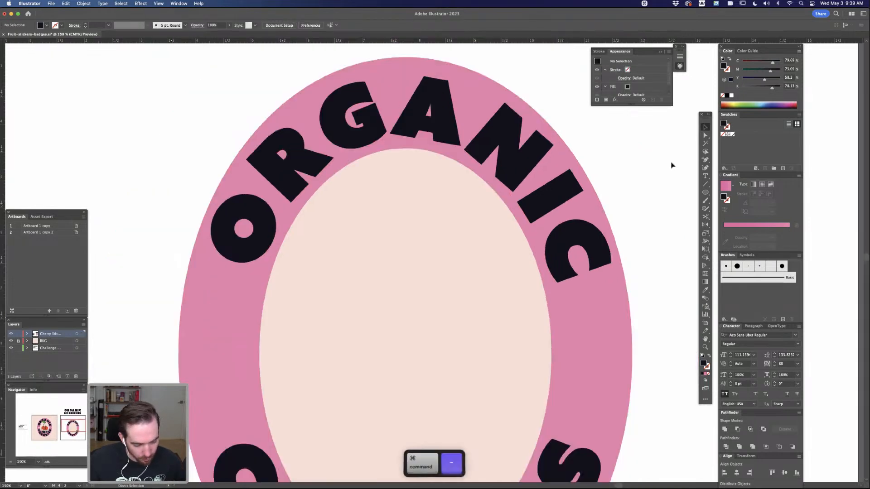
key("super+minus")
key("space")
left_click_drag(599, 295, 605, 195)
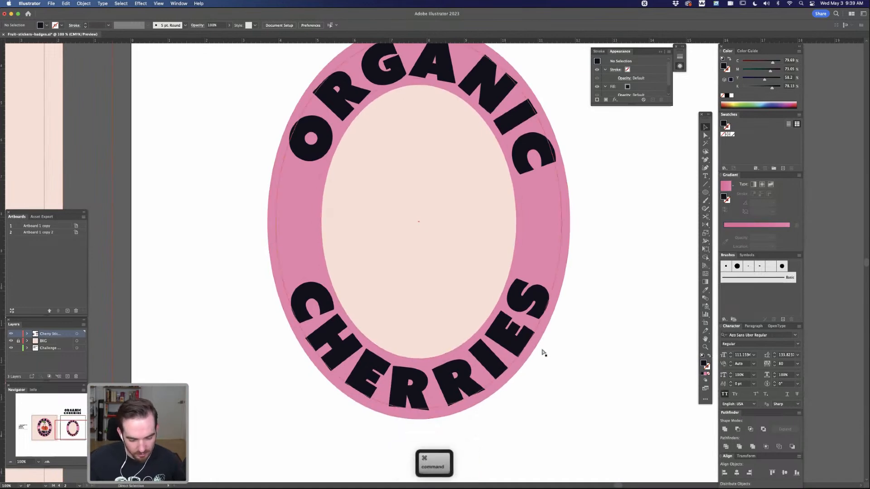
key("super+minus")
key("space")
left_click_drag(579, 207, 591, 251)
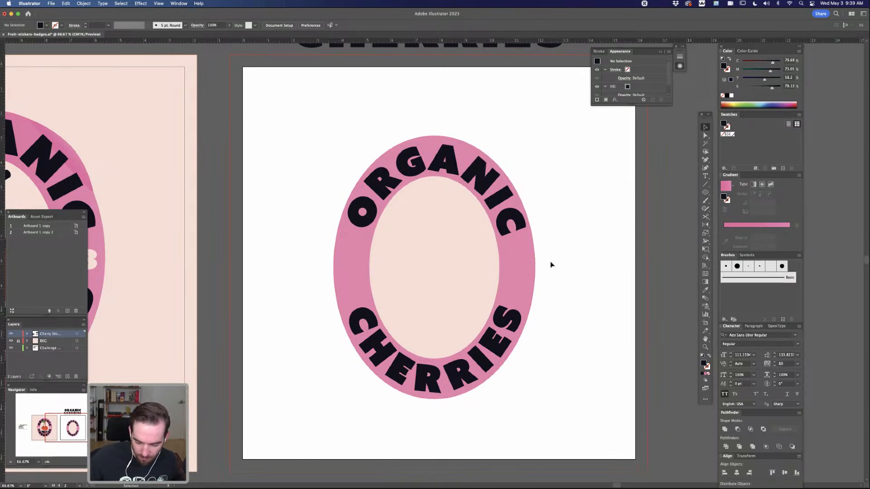
key("space")
left_click_drag(565, 299, 586, 305)
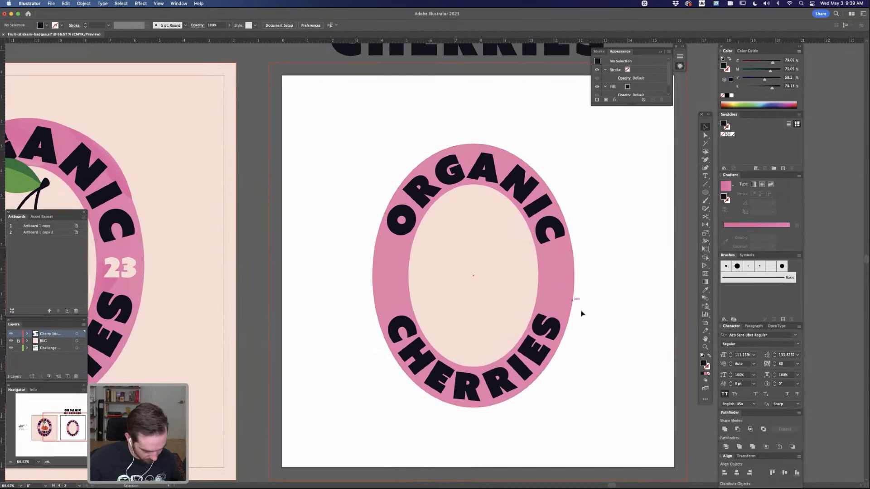
- Add the text 20, scale it down to about 66.6 pt and place it on the pink ring, midway between ORGANIC and CHERRIES on the left
key("t")
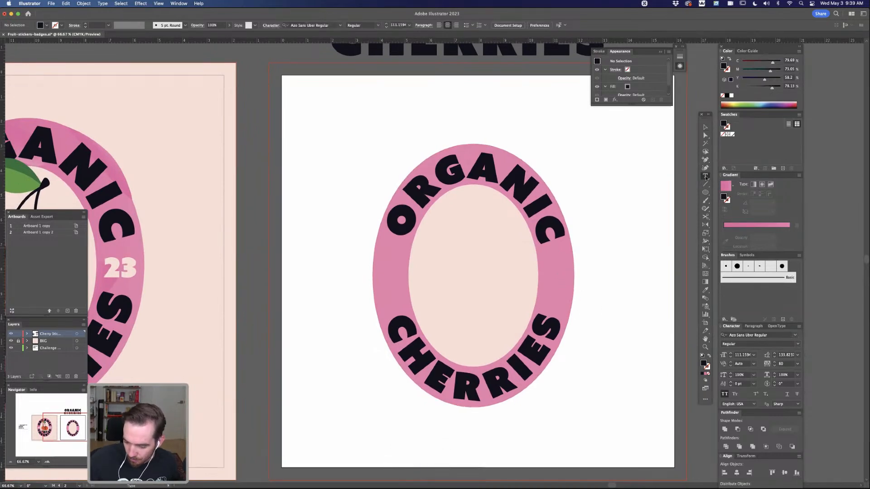
left_click(603, 304)
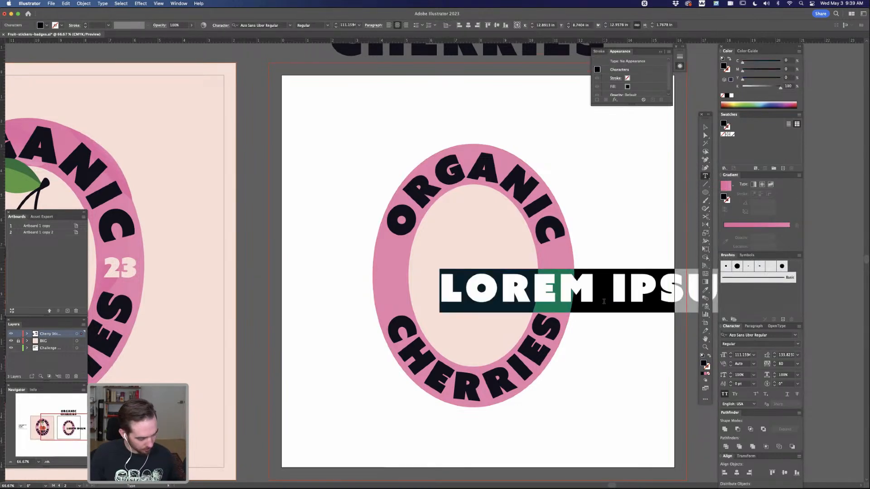
type("20")
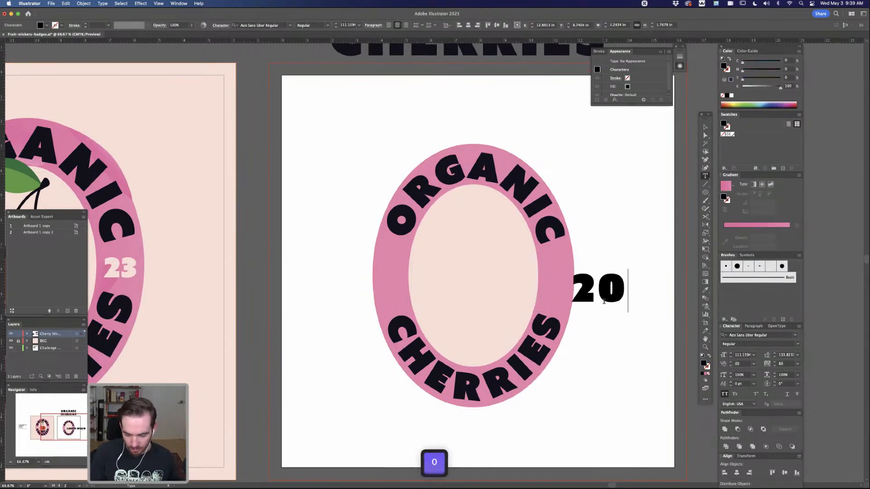
key("Escape")
left_click_drag(621, 295, 402, 277)
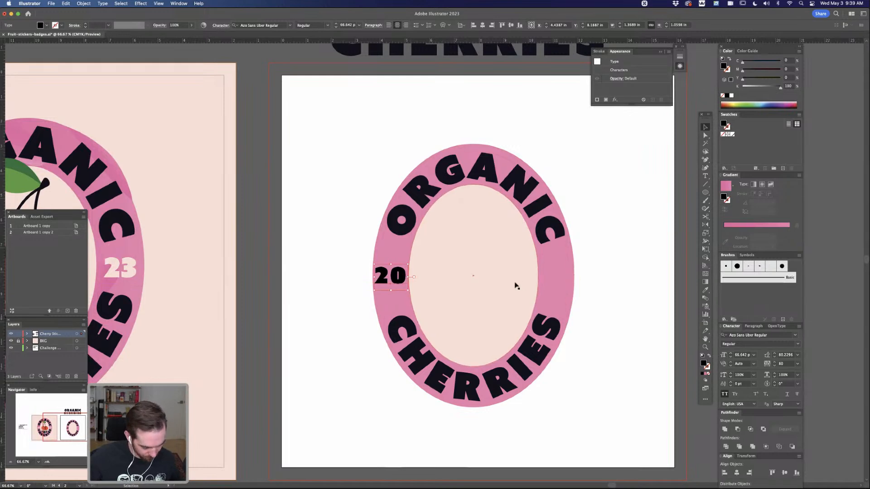
- Recolour the 20 with the cream sampled from the inner oval, then deselect it
key("i")
left_click(528, 269)
key("v")
left_click(598, 254)
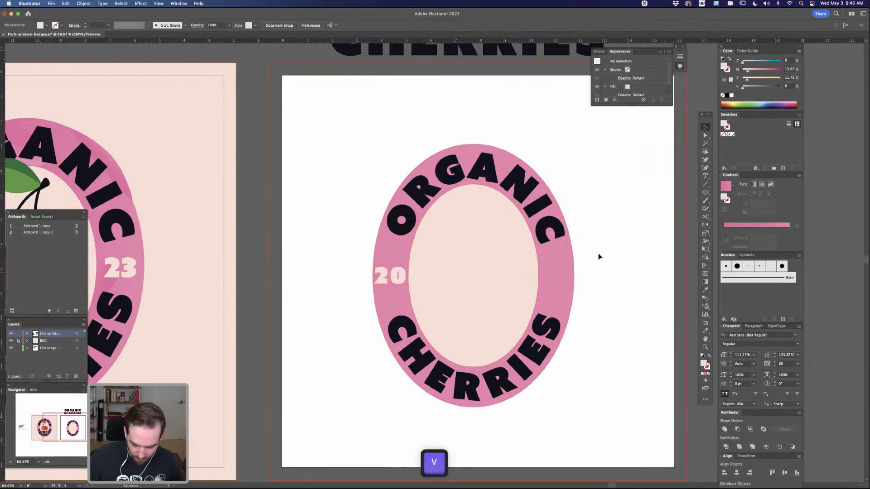
- Duplicate the 20 straight across to the right side of the ring and change the copy to 23
left_click_drag(394, 274, 563, 281)
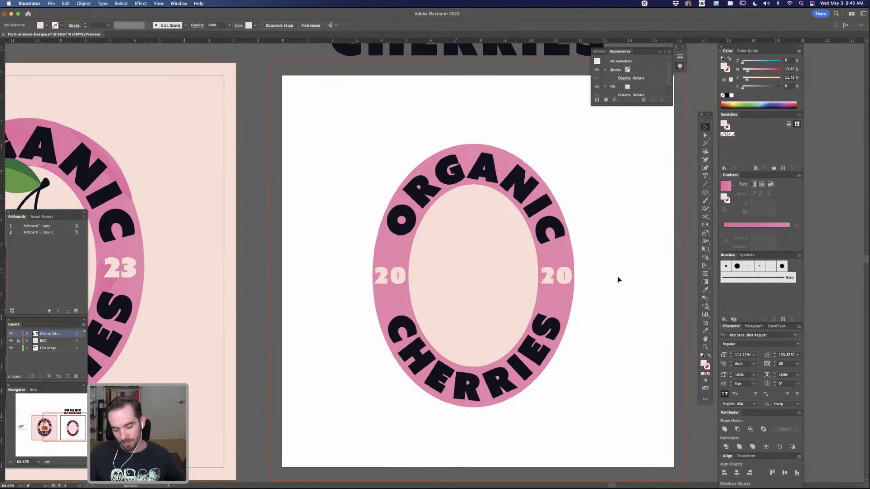
key("t")
left_click_drag(556, 275, 580, 280)
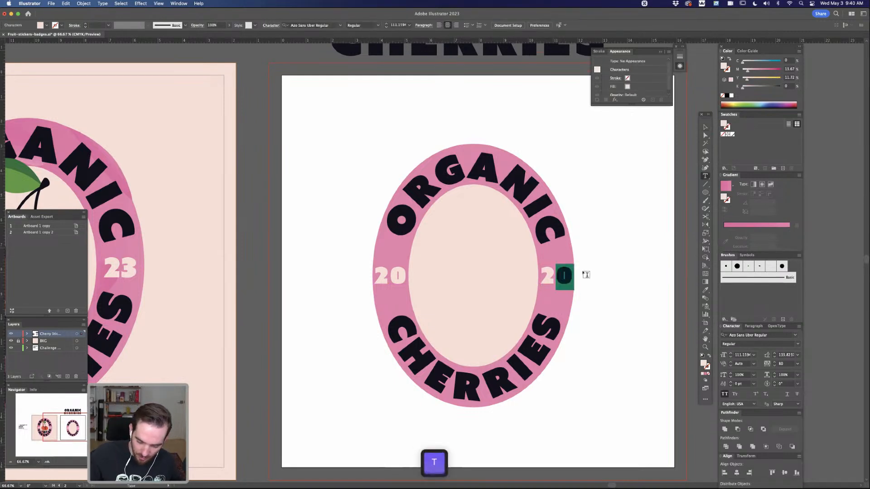
type("3")
key("Escape")
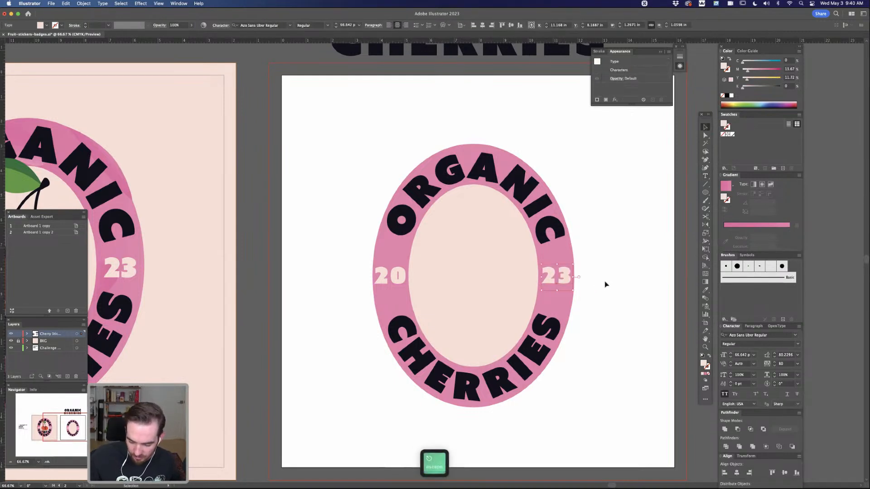
- Align the 20 and 23 by their vertical centres, then deselect them
left_click(565, 277)
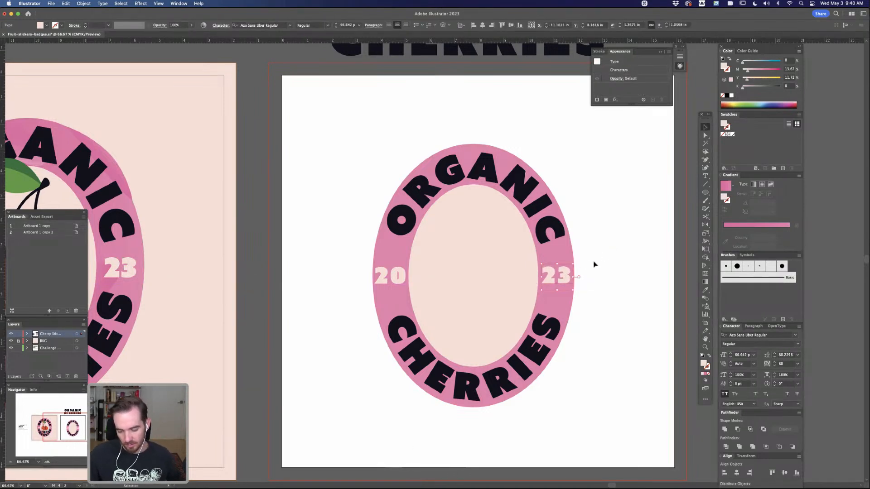
left_click(405, 277, "shift")
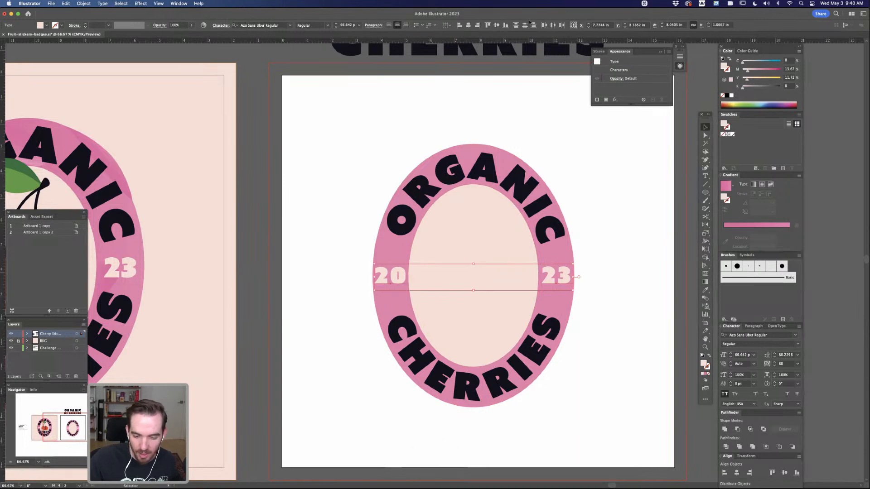
left_click(506, 25)
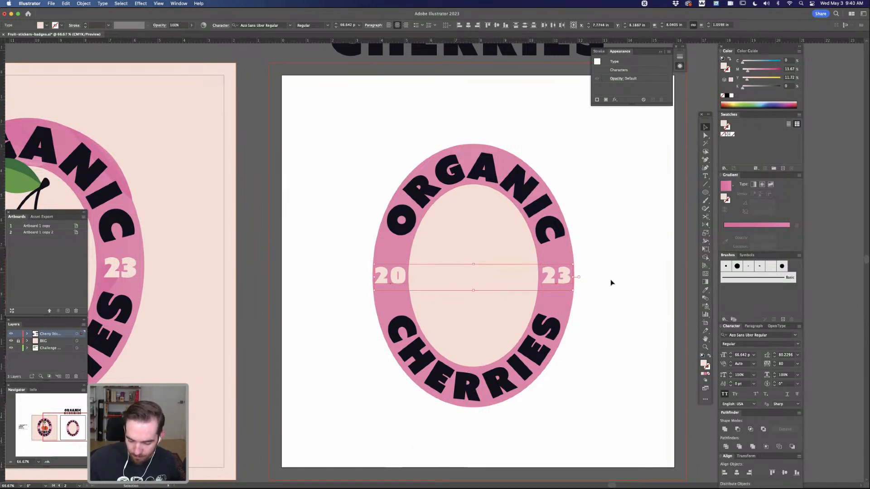
left_click(616, 313)
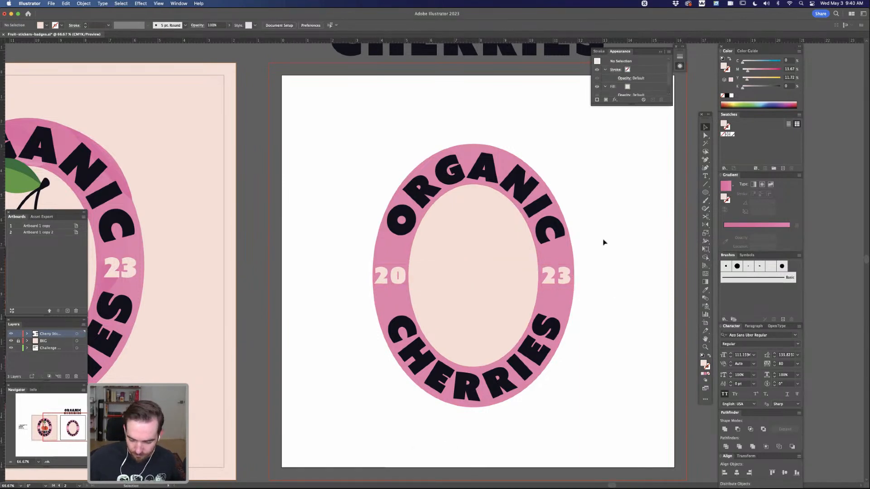
- Shrink the inner cream ellipse proportionally from its centre to about 5.02 in wide, then deselect it
key("a")
left_click(521, 260)
key("v")
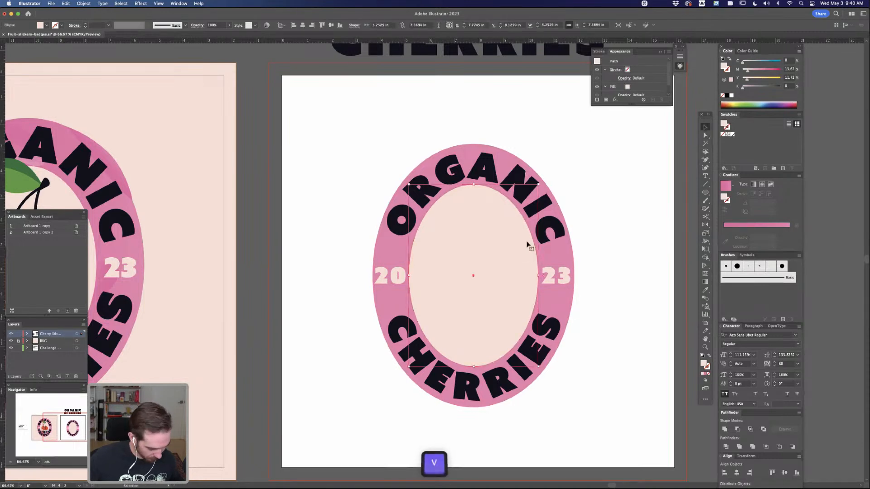
left_click_drag(538, 184, 538, 186)
left_click(610, 224)
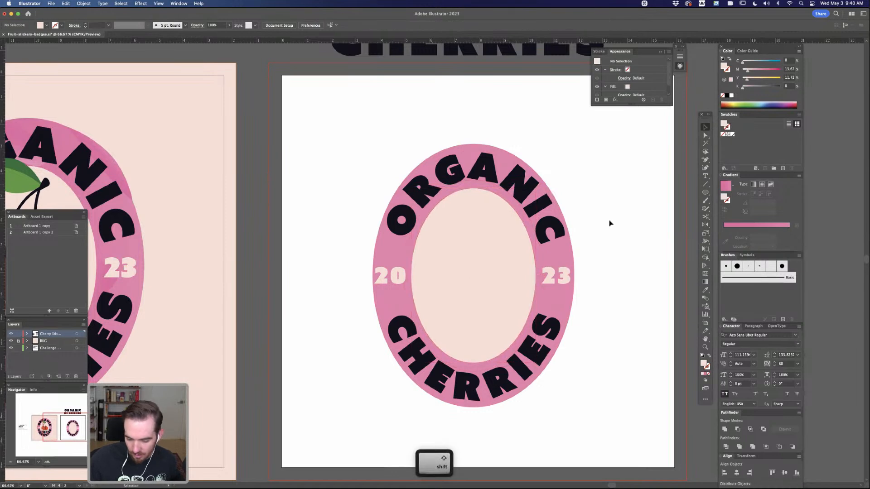
- Enlarge the outer pink ellipse slightly and proportionally from its centre, giving the 20 and 23 more room inside the ring
key("a")
left_click(571, 257)
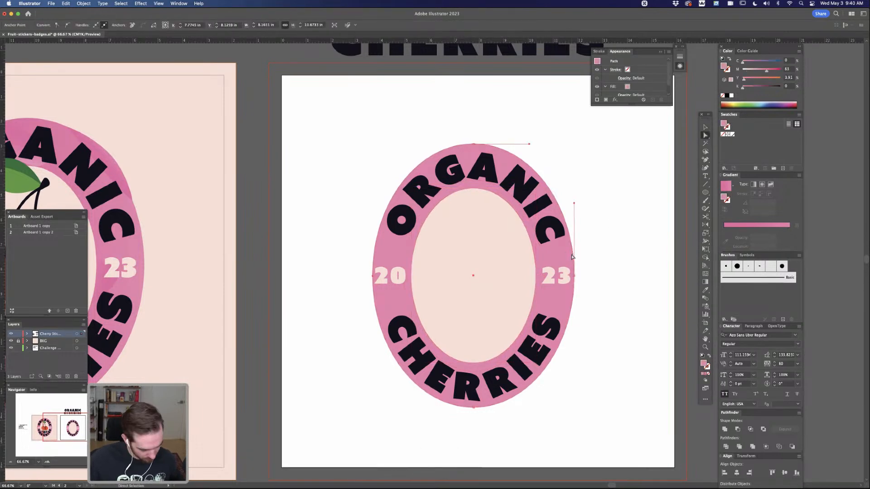
key("v")
left_click_drag(575, 143, 577, 141)
key("shift")
left_click(611, 256)
key("a")
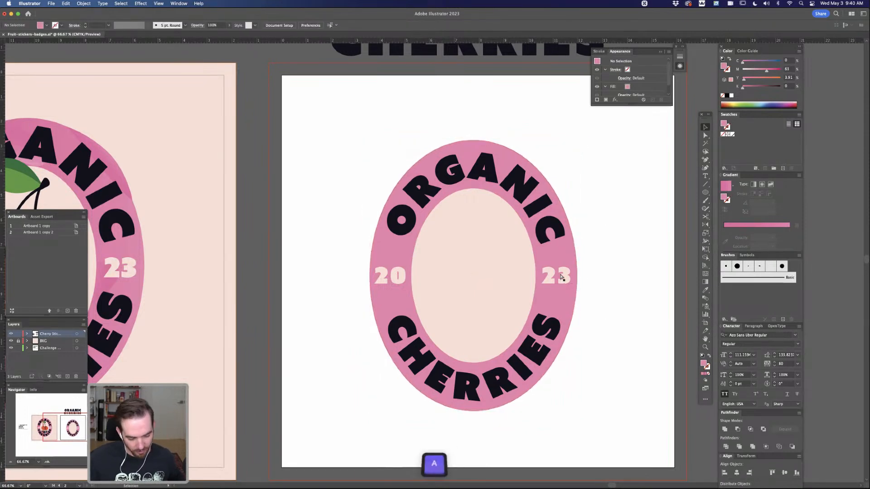
left_click(565, 279)
left_click(622, 285)
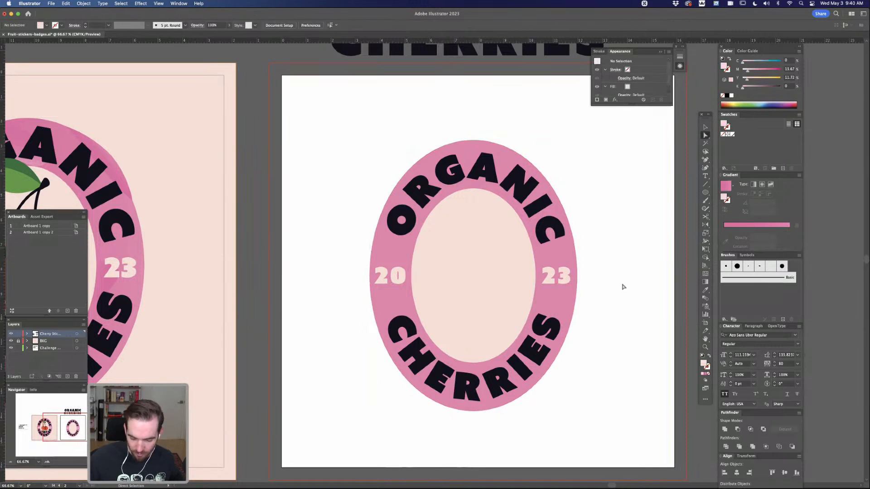
- Compare the new badge with the reference badge, examining the year numbers, cherries and barcode
key("space")
mouse_move(580, 364)
left_mouse_down()
mouse_move(594, 337)
mouse_move(579, 350)
left_mouse_up()
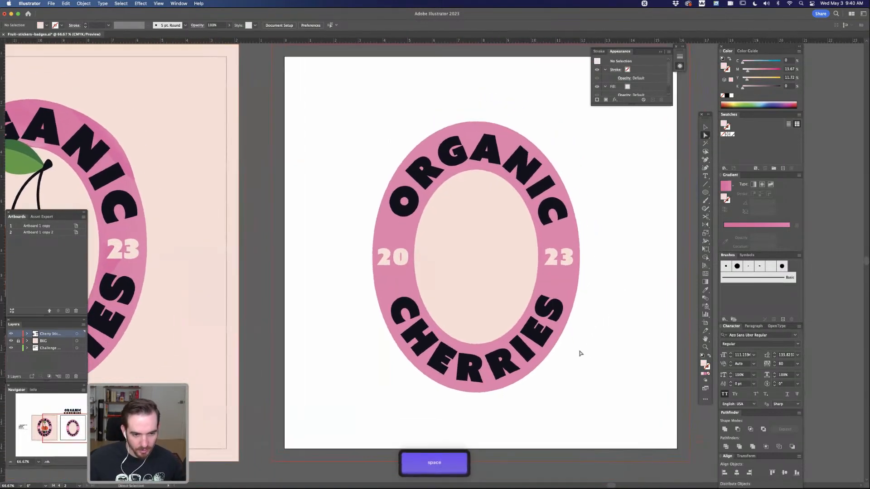
left_click_drag(601, 307, 592, 327)
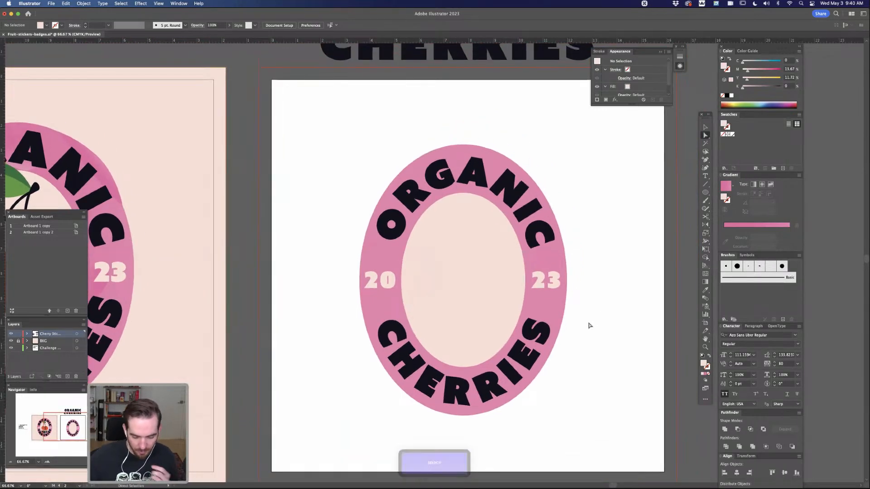
key("space")
left_click_drag(276, 297, 551, 294)
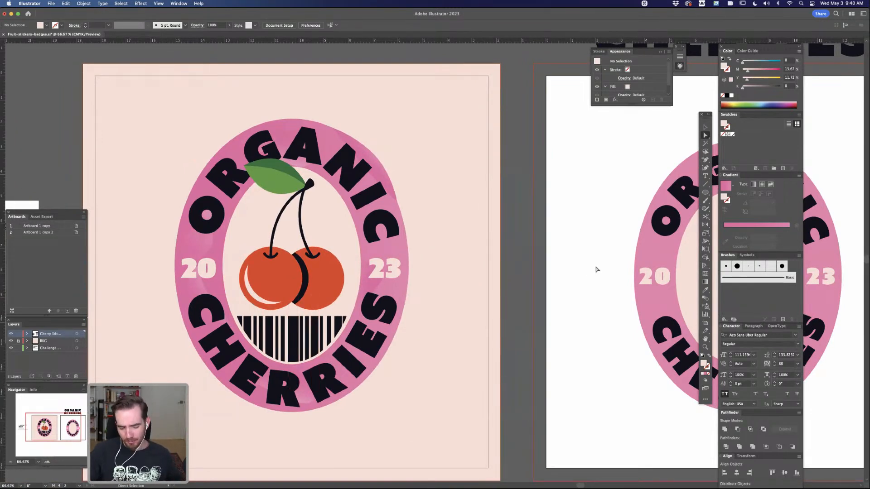
key("space")
left_click_drag(608, 255, 531, 249)
left_click_drag(576, 281, 461, 279)
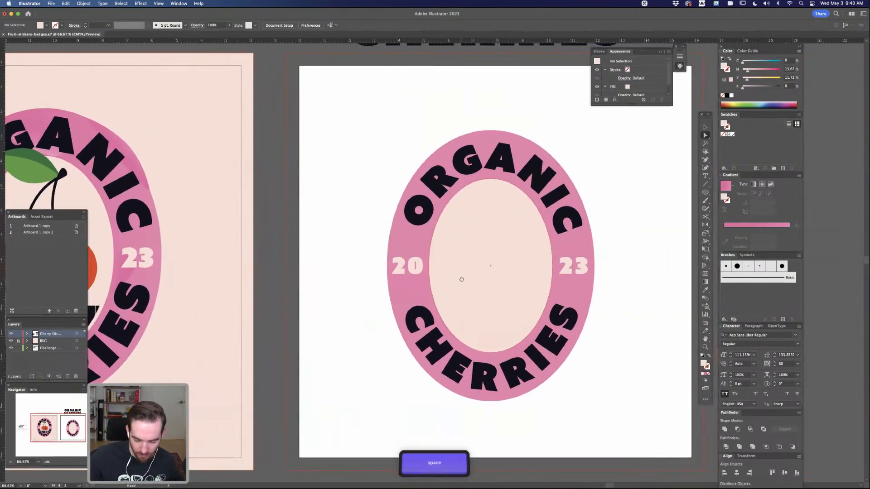
- Draw a vertical bar about 0.19 in wide and 4.91 in tall in the lettering's dark colour, starting inside the lower left of the inner oval
left_click(518, 379)
left_click(584, 389)
key("m")
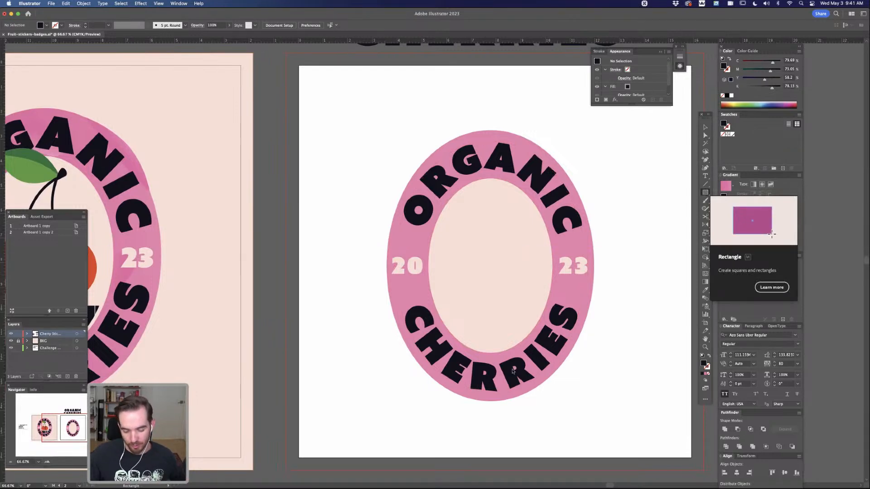
left_click_drag(439, 291, 452, 402)
- Duplicate the bar just to its right and widen the copy to about 0.34 in, then deselect it
key("v")
left_click(446, 405)
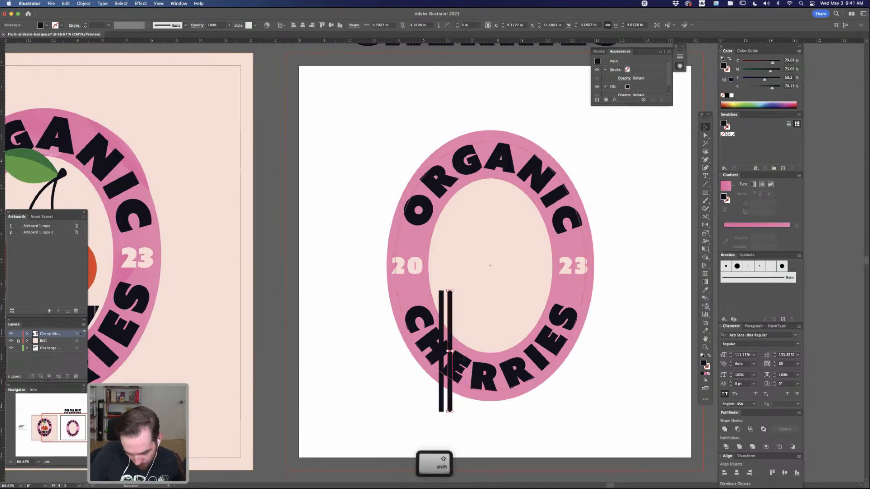
left_click_drag(452, 351, 455, 352)
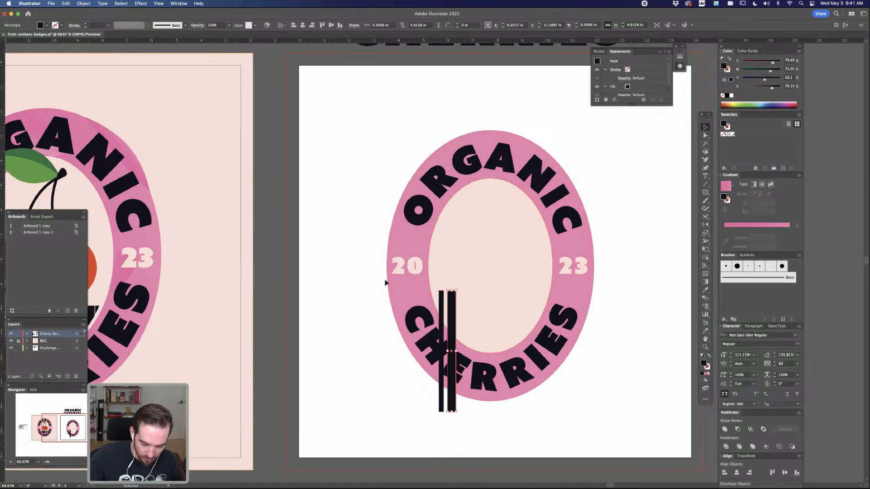
left_click(369, 276)
- Add copies of the thin and wide bars to the right, widening the last one further
left_click_drag(443, 312, 471, 315)
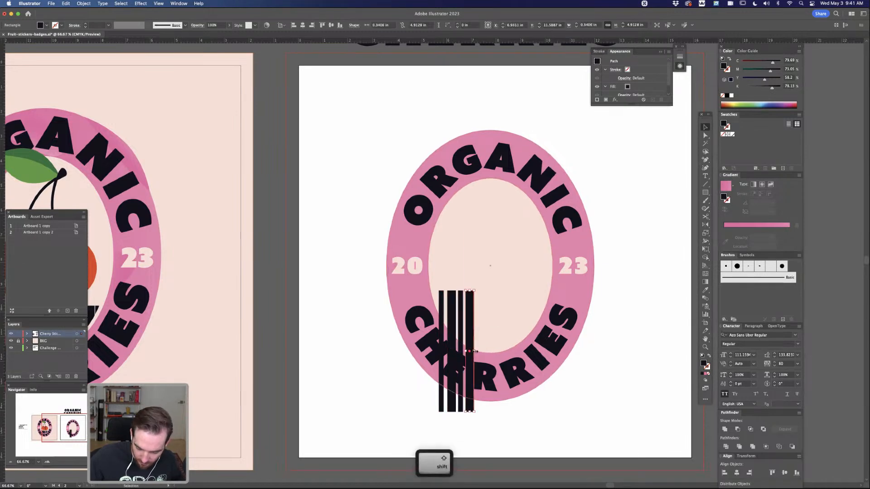
left_click_drag(473, 352, 477, 352)
left_click(598, 298)
- Add two more copies of the thin bar to the right, widening the first and narrowing the second to about 0.10 in
left_click_drag(462, 320, 486, 320)
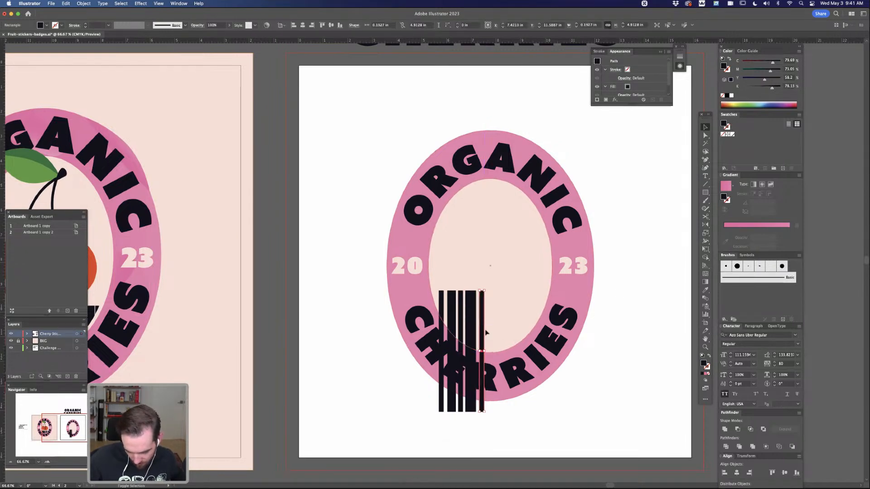
left_click_drag(487, 351, 489, 351)
left_click(616, 307)
left_click_drag(458, 310, 496, 316)
left_click_drag(495, 351, 493, 351)
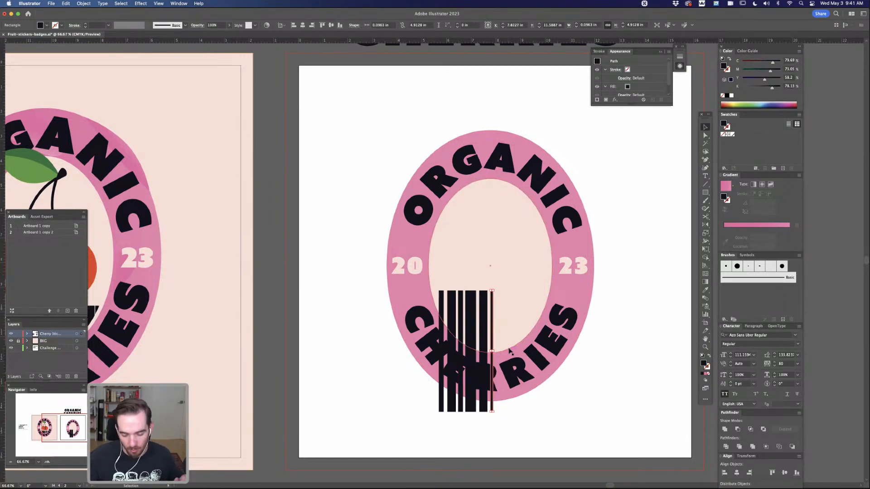
- Complete the barcode with more duplicated bars of varying widths, reaching the right side of the inner oval
left_click_drag(492, 334, 538, 319)
left_click(617, 305)
key("super+d")
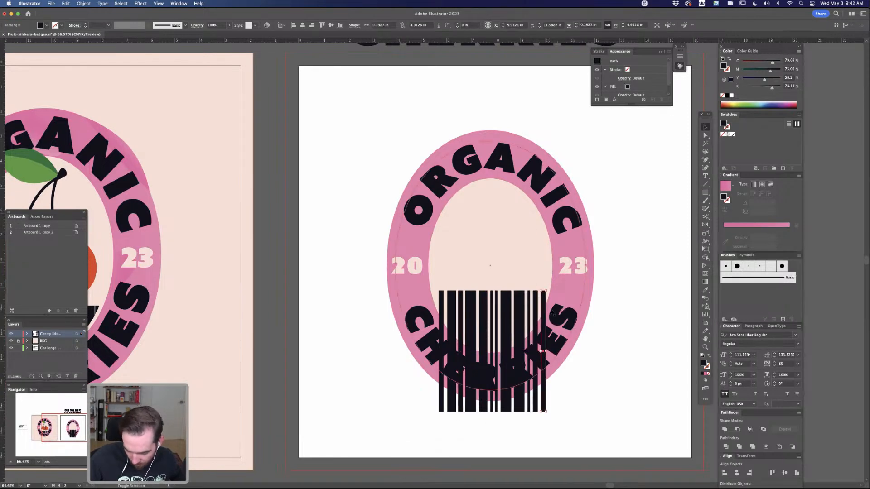
key("super+d")
left_click(526, 423)
- Group all the barcode bars and centre the group horizontally on the badge, then deselect it
left_click_drag(425, 435, 561, 405)
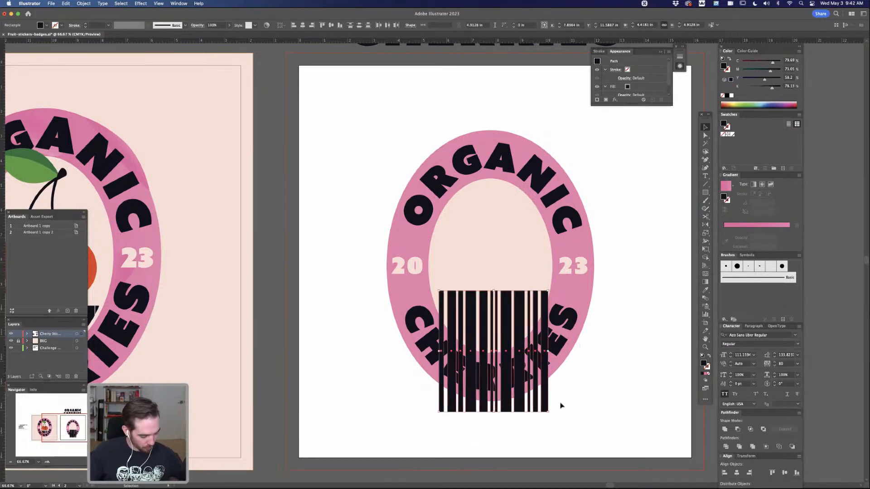
key("super")
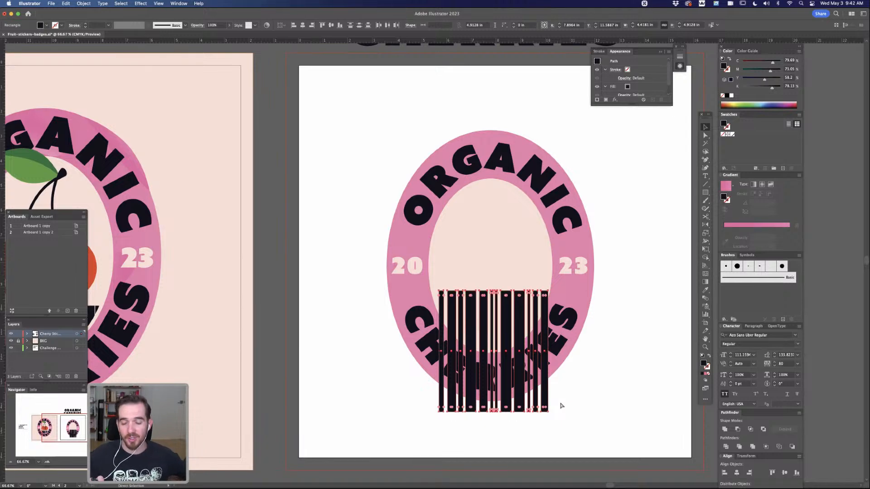
key("super+g")
left_click(594, 372)
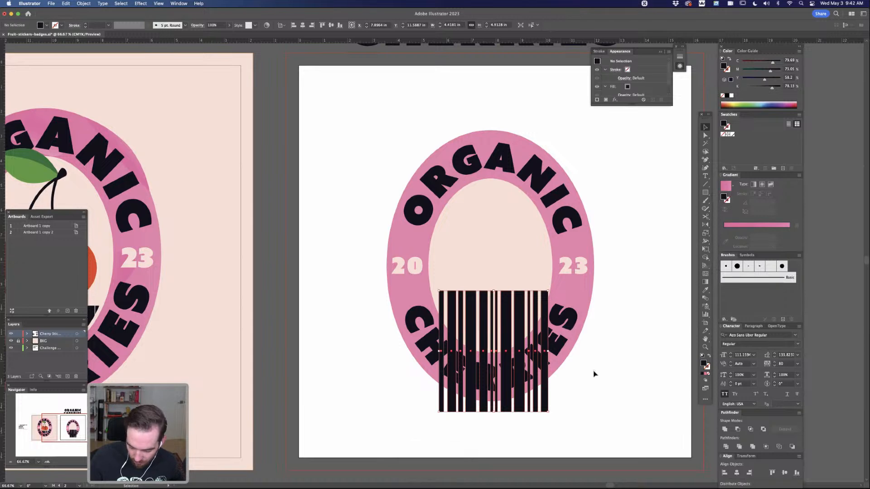
left_click_drag(545, 402, 542, 403)
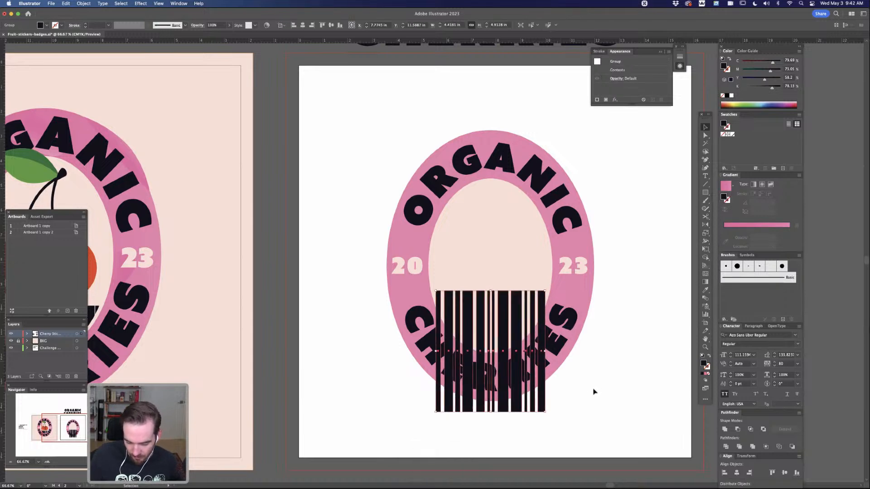
left_click(594, 392)
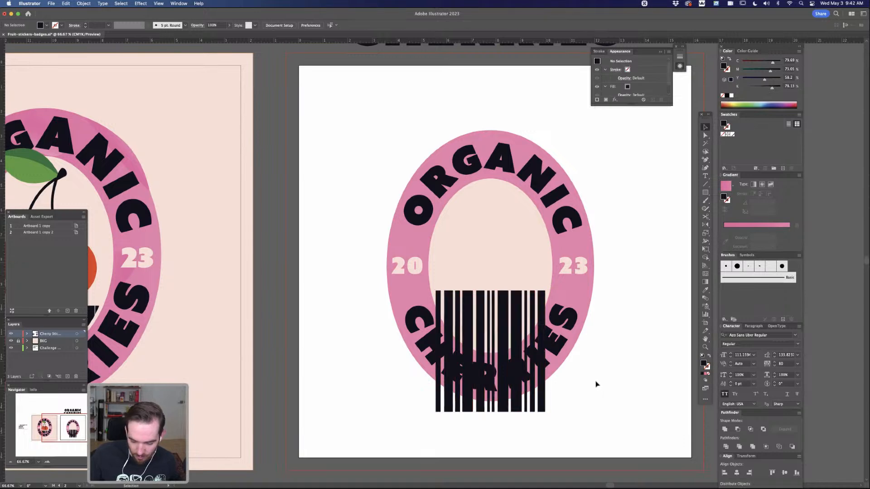
- Create an inset copy of the cream inner oval with Offset Path, using an offset of -0.125 in
key("a")
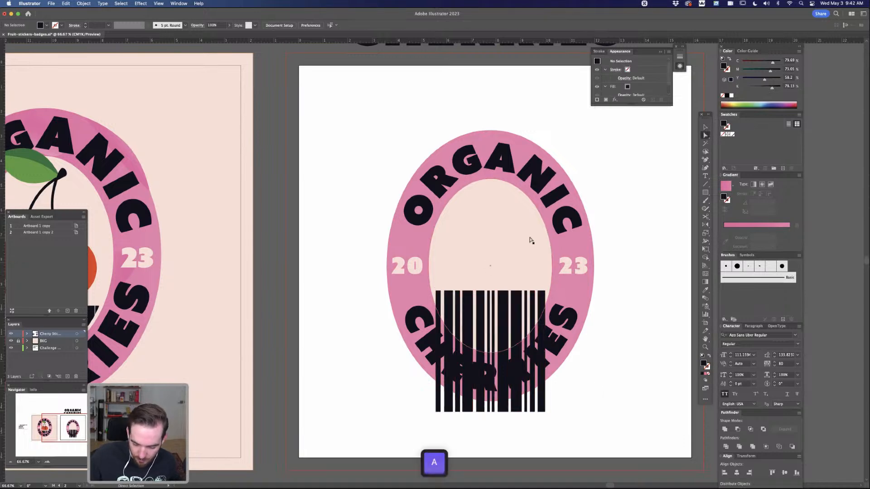
left_click(498, 210)
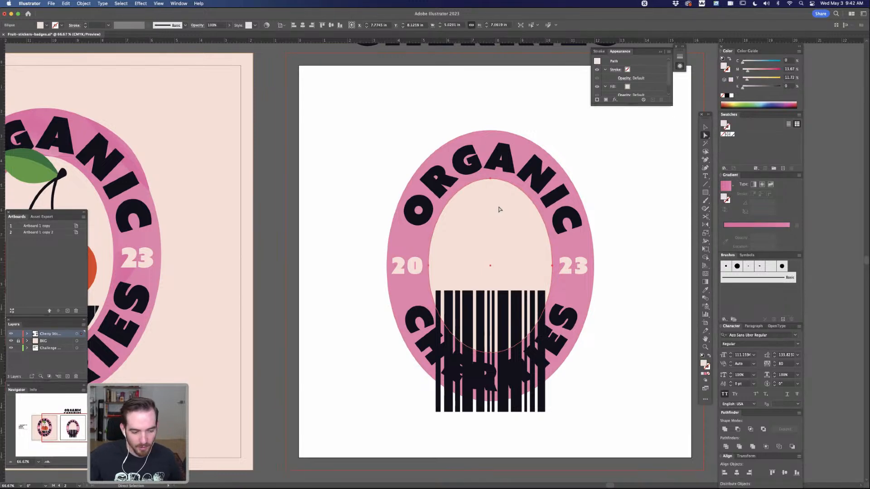
left_click(84, 4)
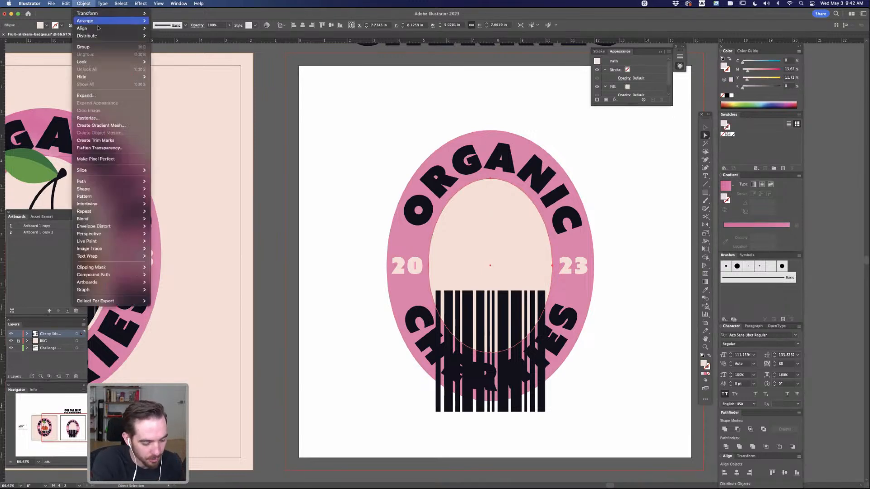
mouse_move(125, 182)
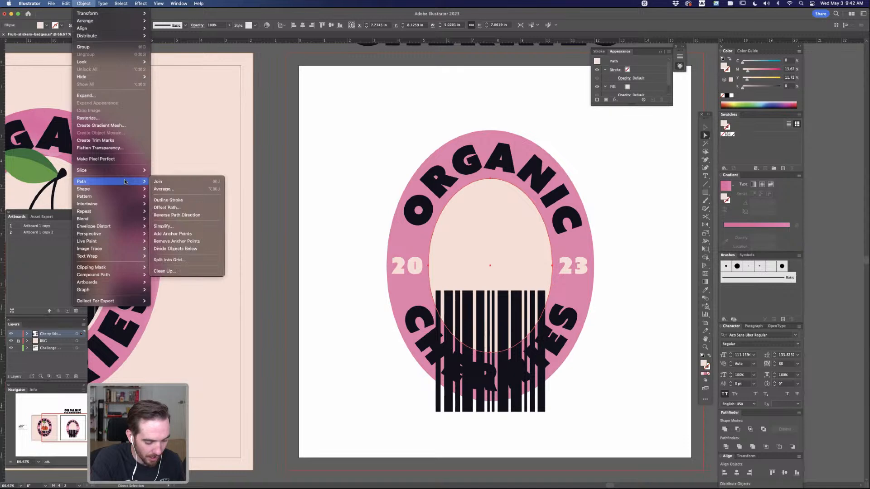
left_click(185, 208)
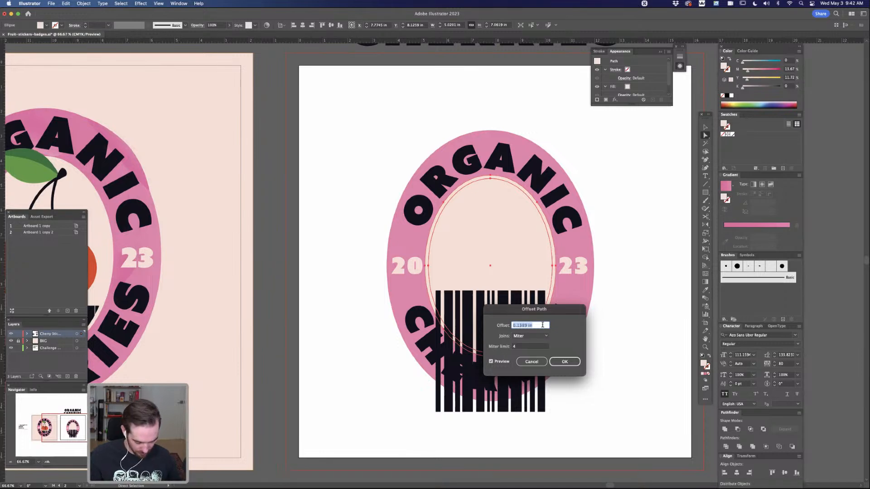
key("Up")
key("Up")
key("Up")
key("Up")
key("Up")
key("Up")
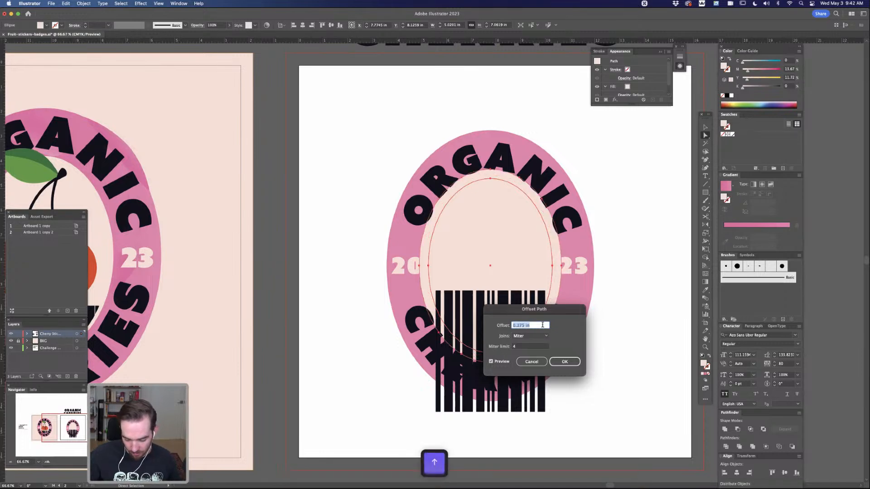
key("Down")
key("Down")
key("Down")
key("Down")
key("Down")
key("Down")
key("Down")
key("Down")
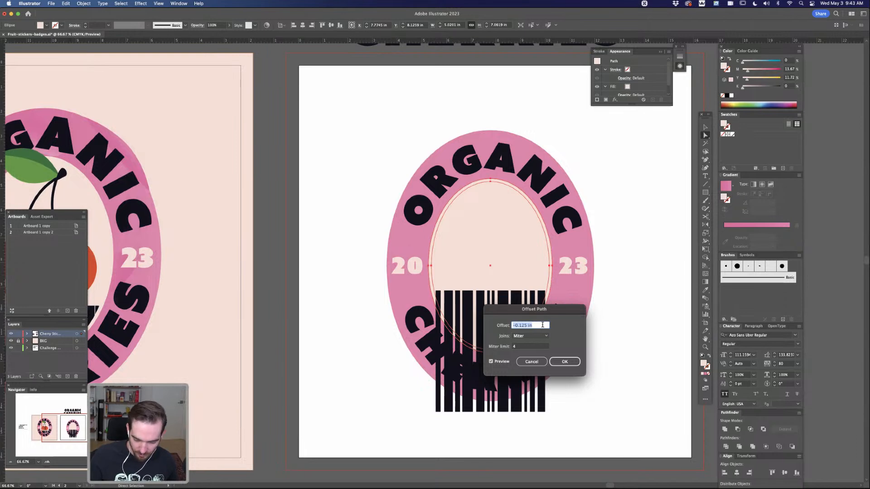
key("Down")
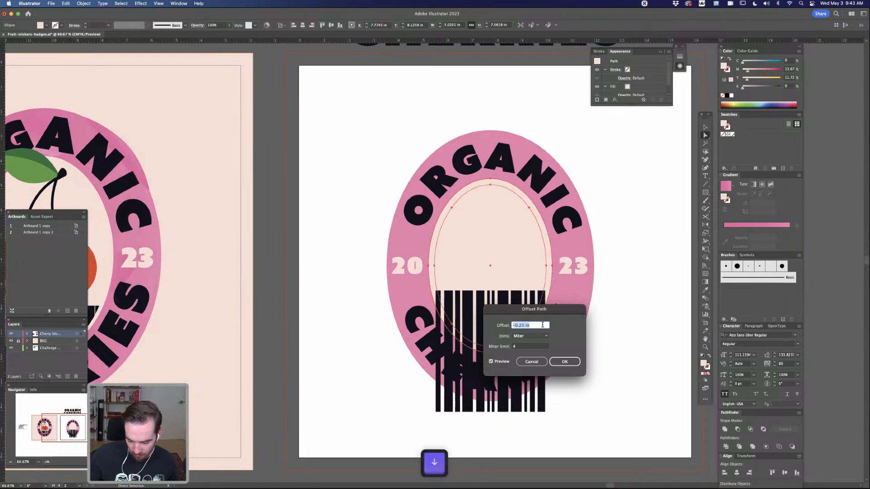
key("Up")
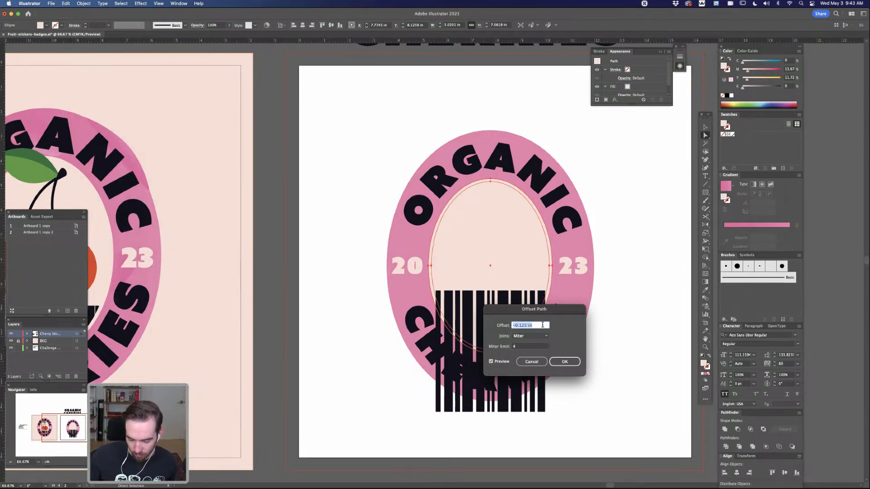
left_click(571, 363)
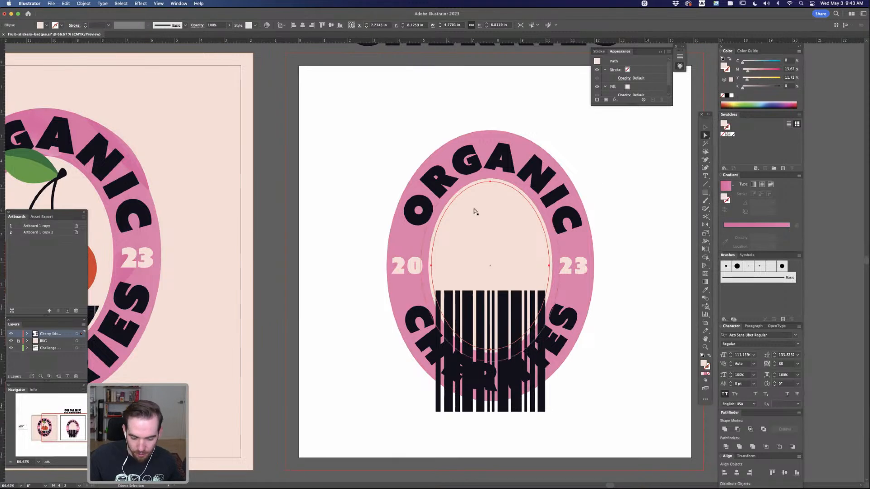
- Fill the inset oval with the dark grey sampled from the canvas surrounding the artboard, then deselect it
key("i")
left_click(274, 165)
key("a")
left_click(621, 253)
- Examine the inset oval against the inner oval and the barcode bars in outline view, returning to preview
key("z")
mouse_move(545, 270)
left_mouse_down()
mouse_move(648, 260)
mouse_move(556, 269)
left_mouse_up()
key("super")
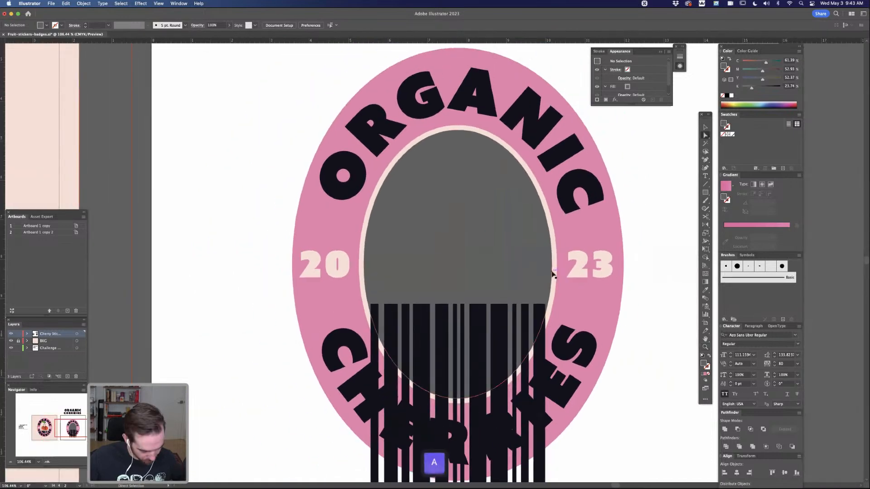
key("super+y")
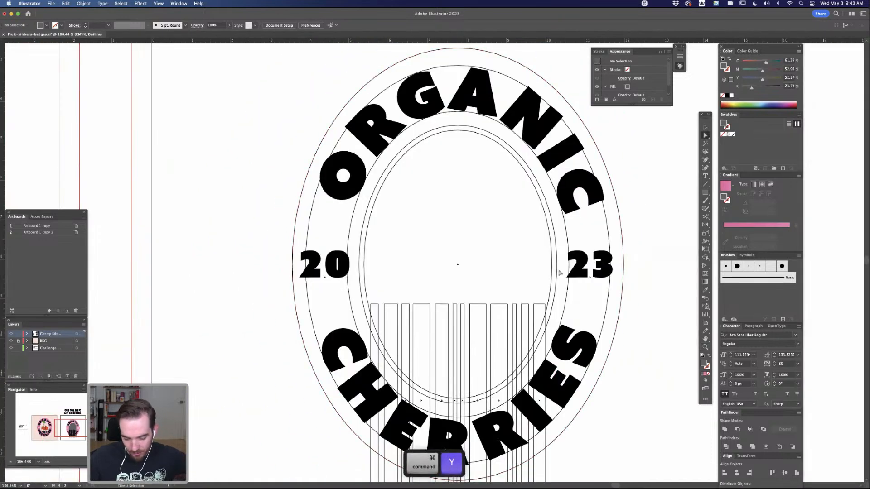
key("super+y")
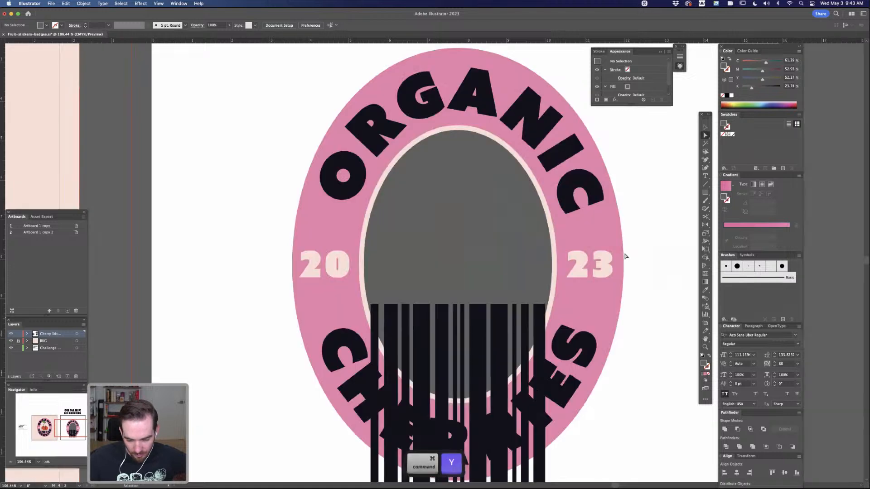
key("super+minus")
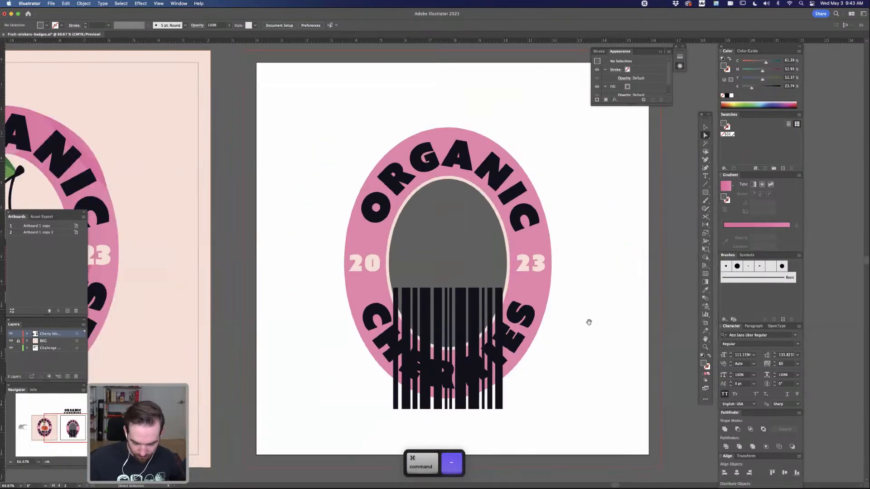
key("space")
left_click_drag(588, 321, 631, 284)
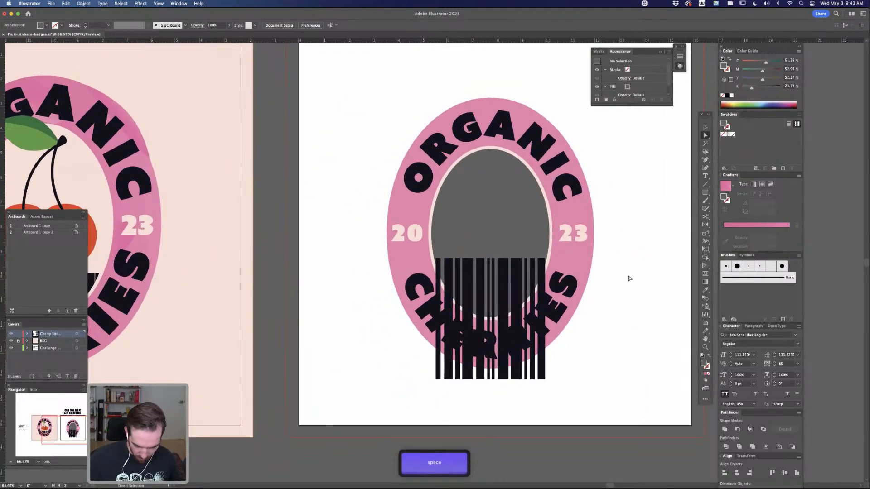
- Draw a horizontal line about 11.54 in long across the badge and raise it to just below the barcode's top edge
key("backslash")
mouse_move(368, 266)
left_mouse_down()
mouse_move(654, 265)
mouse_move(622, 270)
left_mouse_up()
key("a")
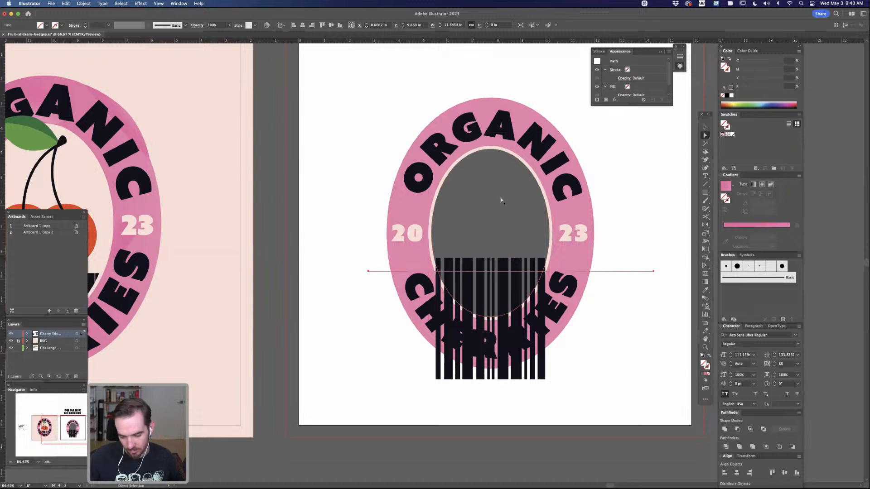
left_click_drag(621, 273, 624, 270)
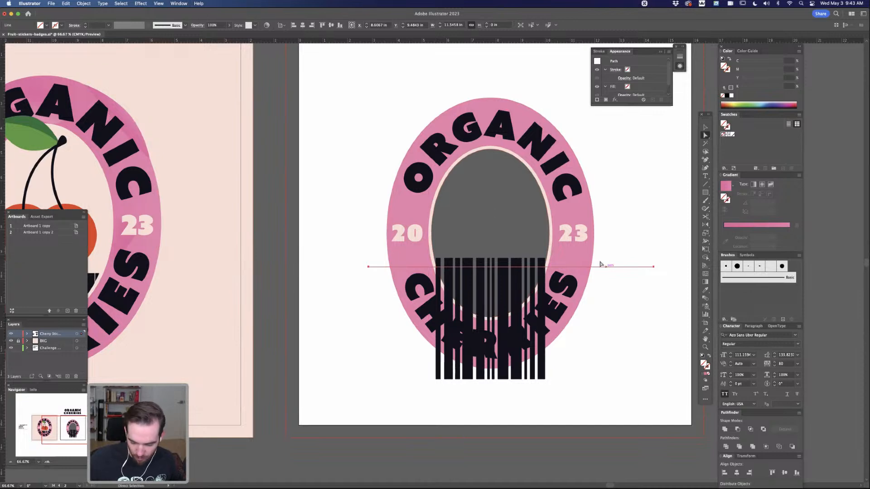
left_click_drag(625, 267, 625, 266)
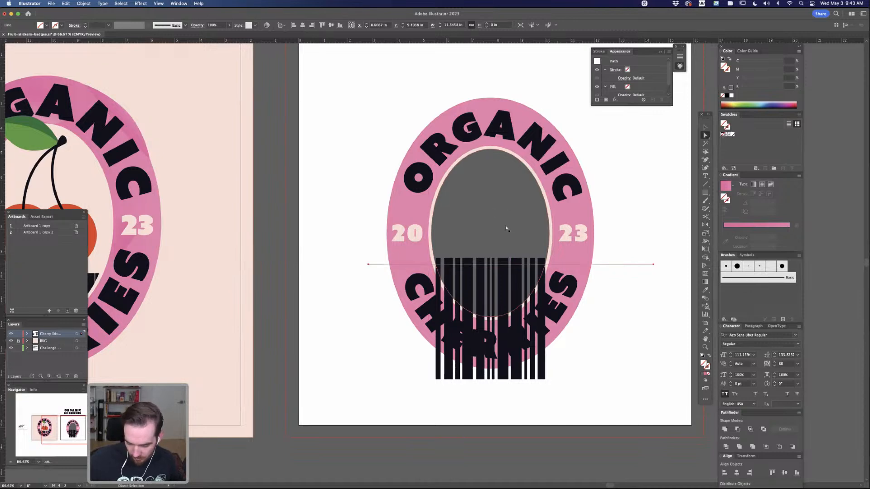
- Divide the dark grey oval along the horizontal line with the Pathfinder and delete its upper part
left_click(507, 230, "shift")
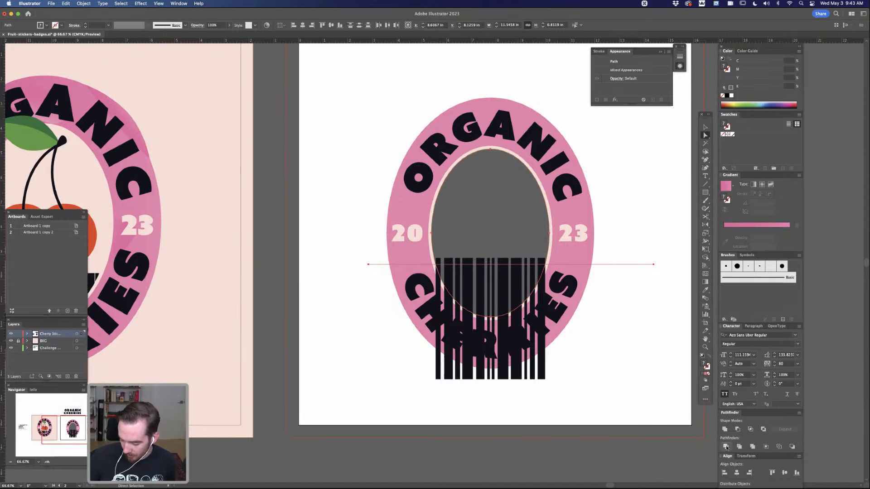
left_click(725, 448)
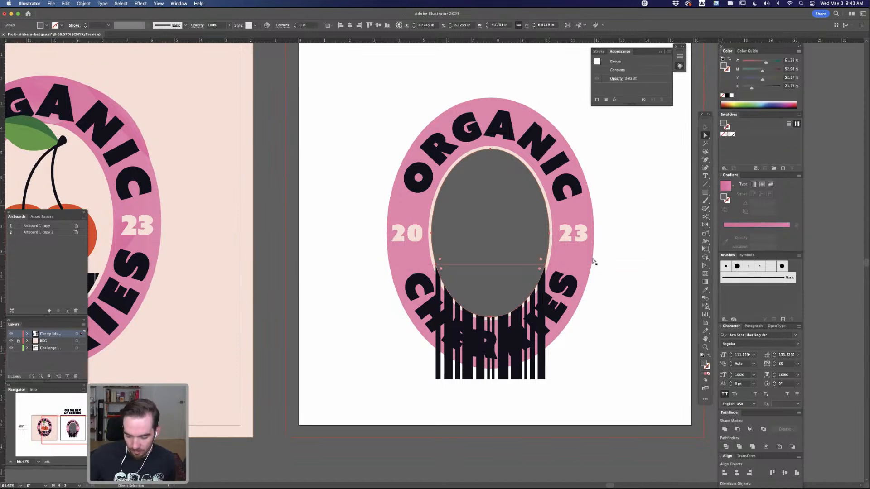
left_click(616, 184)
left_click(505, 225)
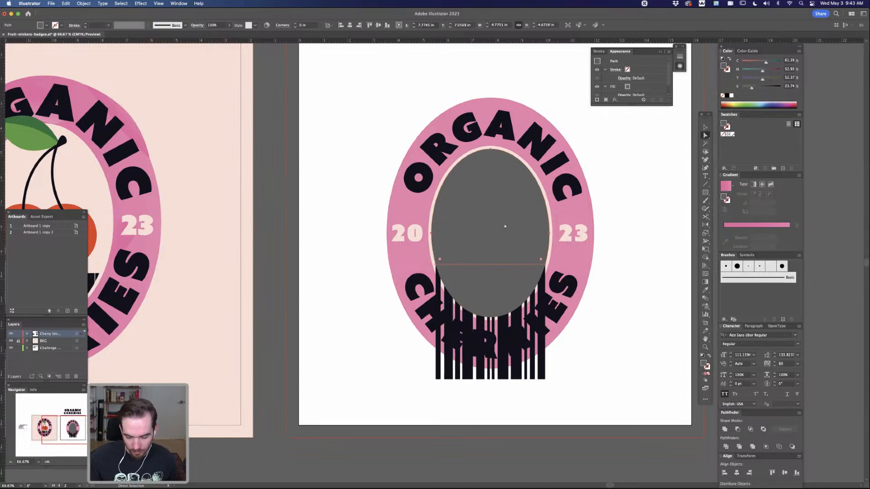
key("Delete")
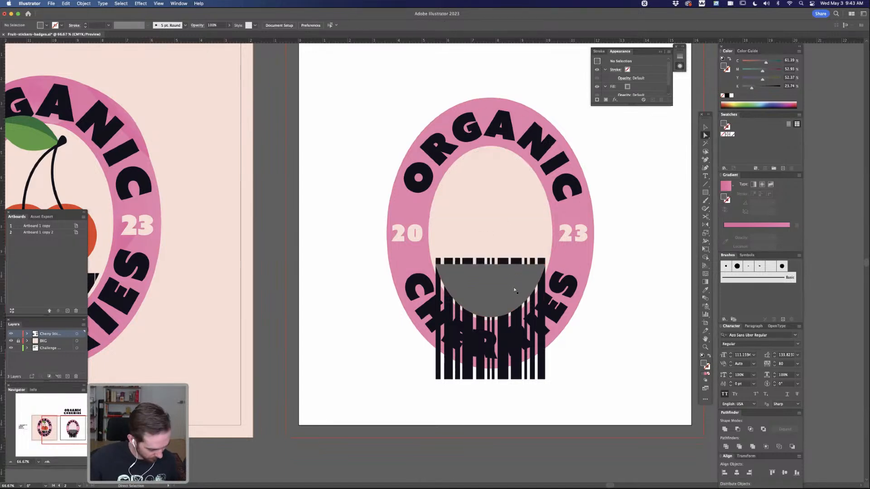
- Clip the barcode group to the remaining lower part of the grey oval with a clipping mask and deselect it
key("v")
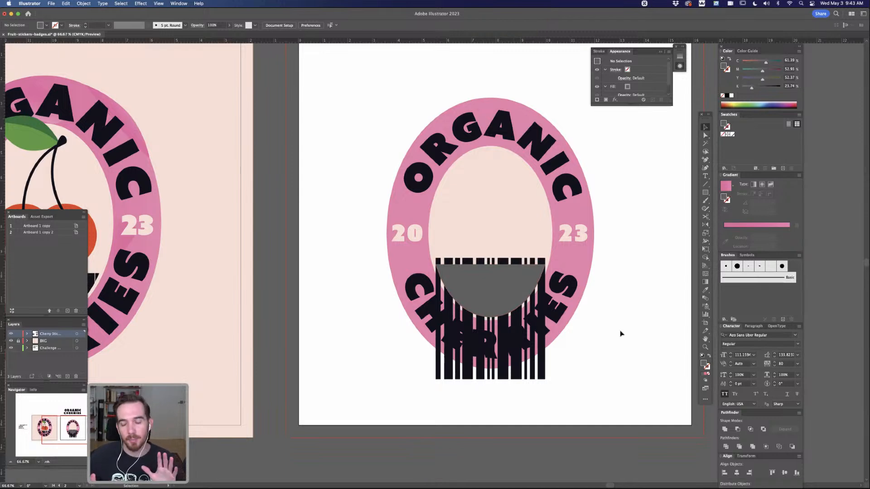
left_click(530, 281)
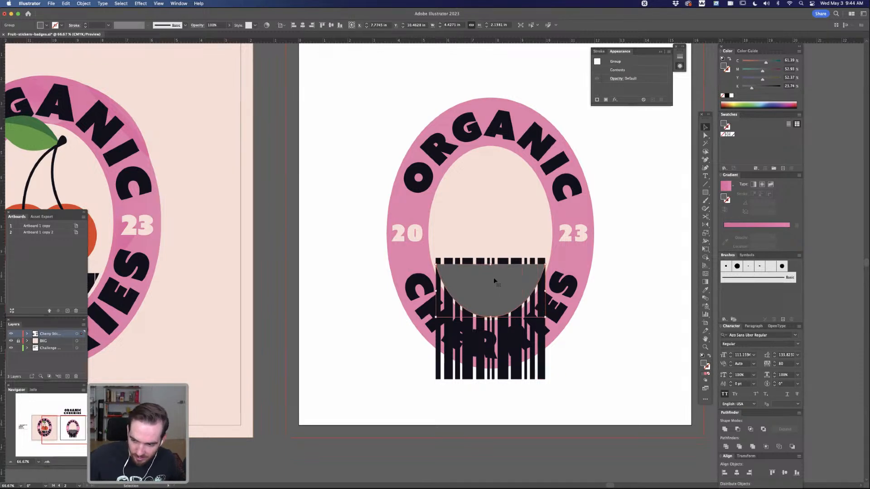
key("shift")
left_click(544, 370, "shift")
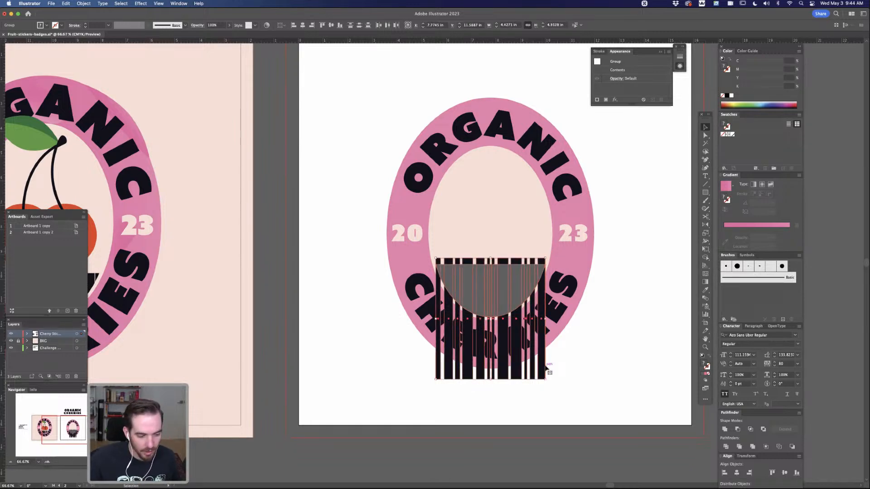
left_click(83, 3)
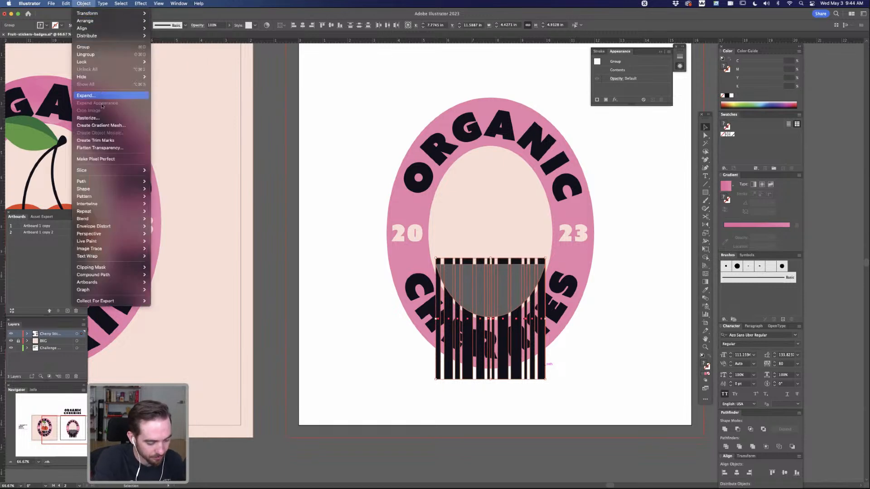
mouse_move(119, 207)
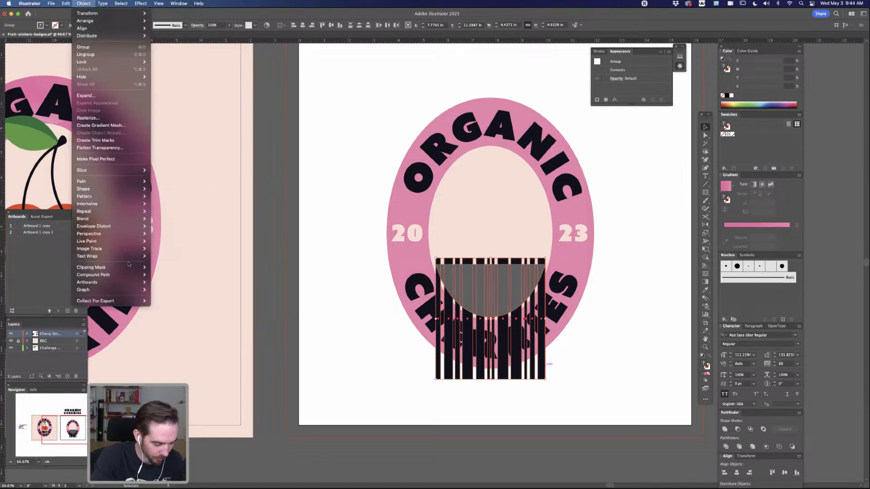
mouse_move(130, 270)
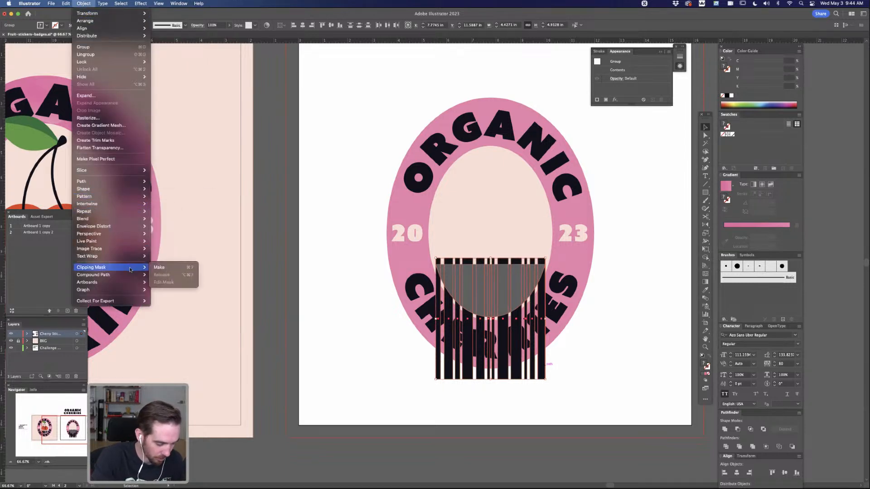
left_click(161, 266)
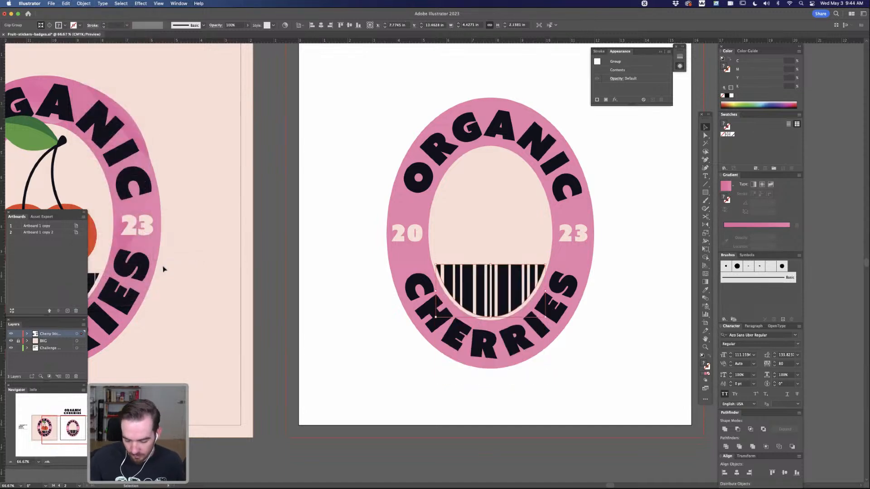
left_click(605, 316)
- Check the clipped bars in outline view, isolate the clip group and move the bar group upward within its mask
key("space")
left_click_drag(627, 320, 581, 347)
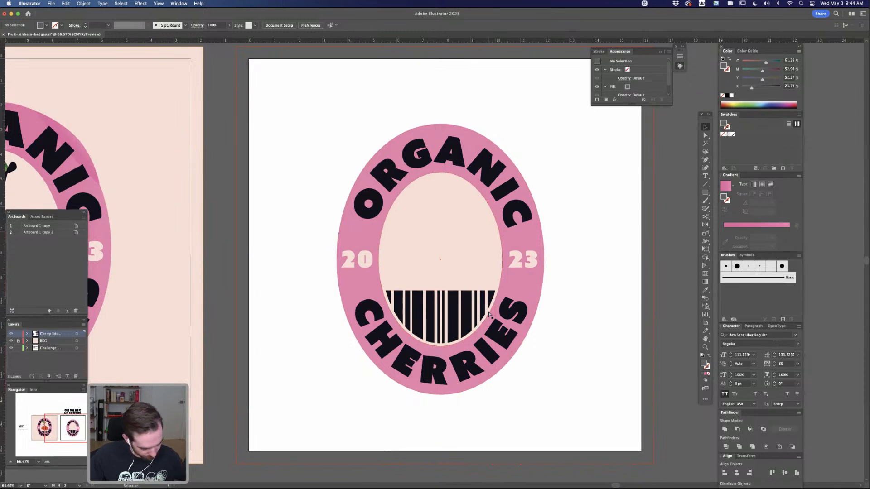
key("super")
key("super+y")
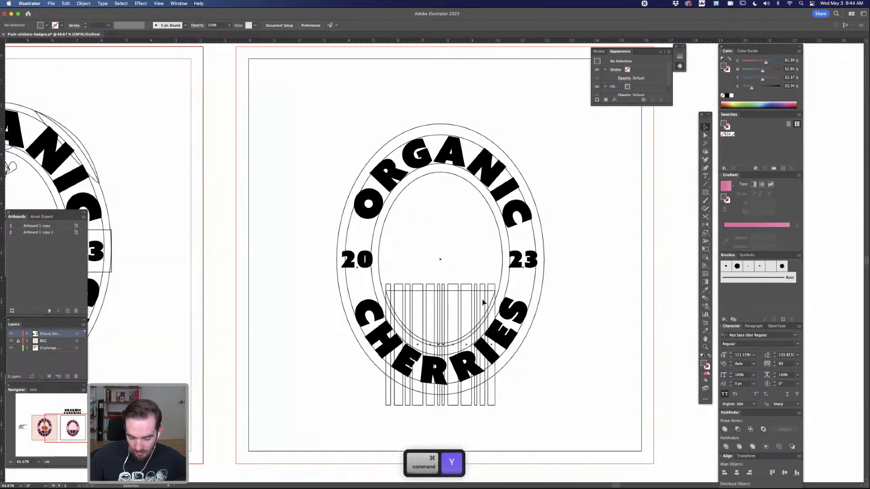
key("super+y")
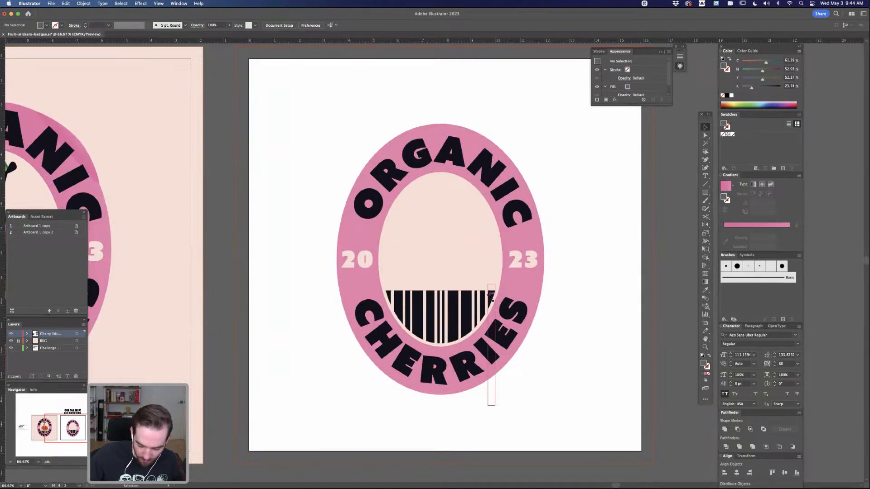
double_click(491, 297)
left_click(491, 297)
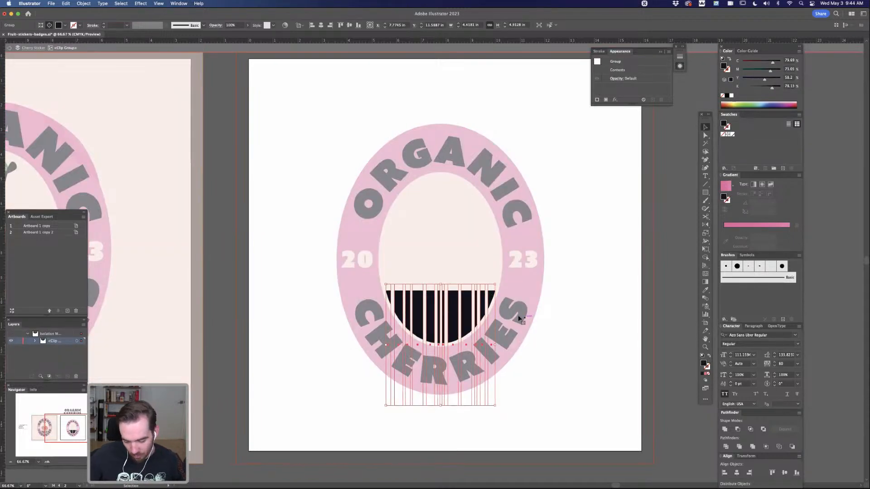
mouse_move(492, 296)
left_mouse_down()
mouse_move(509, 305)
mouse_move(485, 286)
mouse_move(474, 214)
mouse_move(564, 187)
mouse_move(487, 290)
mouse_move(507, 186)
mouse_move(476, 250)
mouse_move(489, 292)
mouse_move(491, 272)
mouse_move(491, 281)
left_mouse_up()
- Try to enlarge the bar group slightly from its upper-left corner inside the mask, then deselect it
key("super+equal")
key("super+equal")
scroll(584, 384, "down", 3)
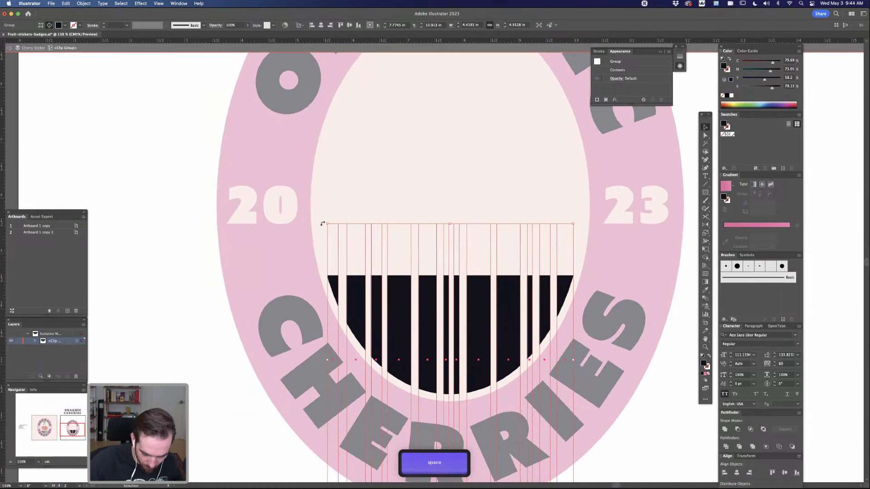
left_click_drag(327, 224, 324, 223)
left_click(666, 388)
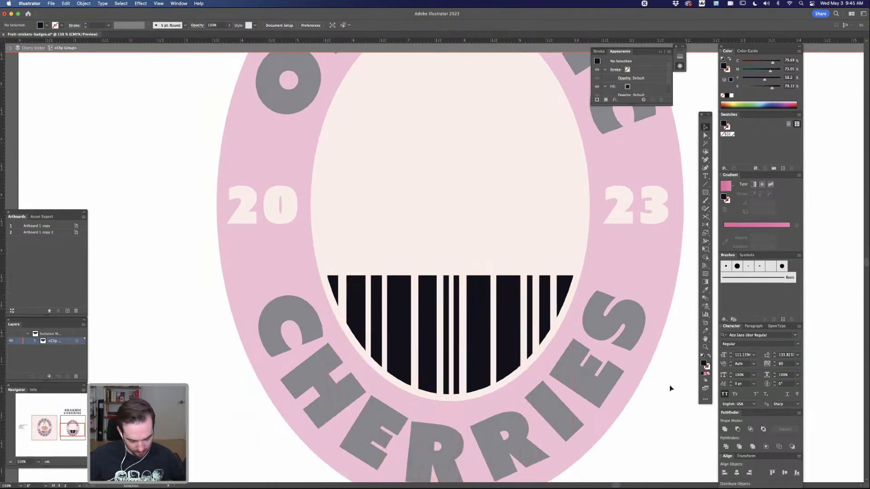
- Leave the barcode clip group's isolation and review the whole badge next to the finished reference artboard
key("super+minus")
key("super+minus")
key("super+minus")
key("Escape")
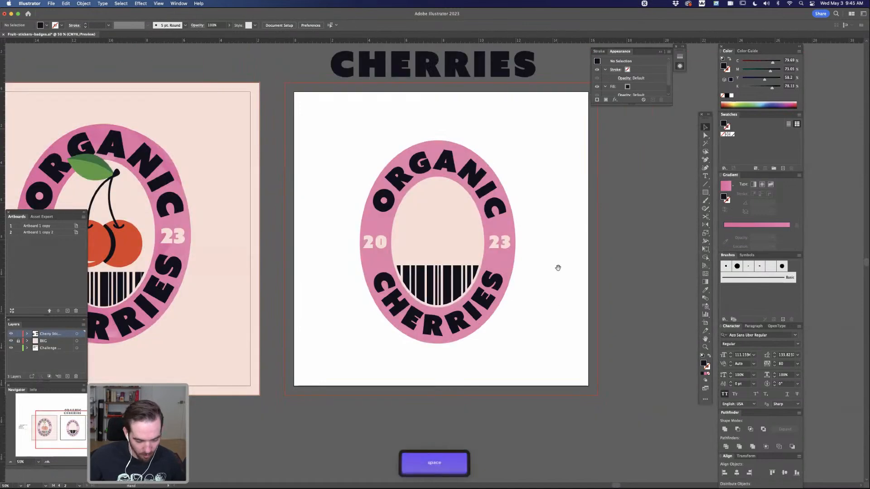
left_click_drag(557, 268, 564, 292)
key("super+equal")
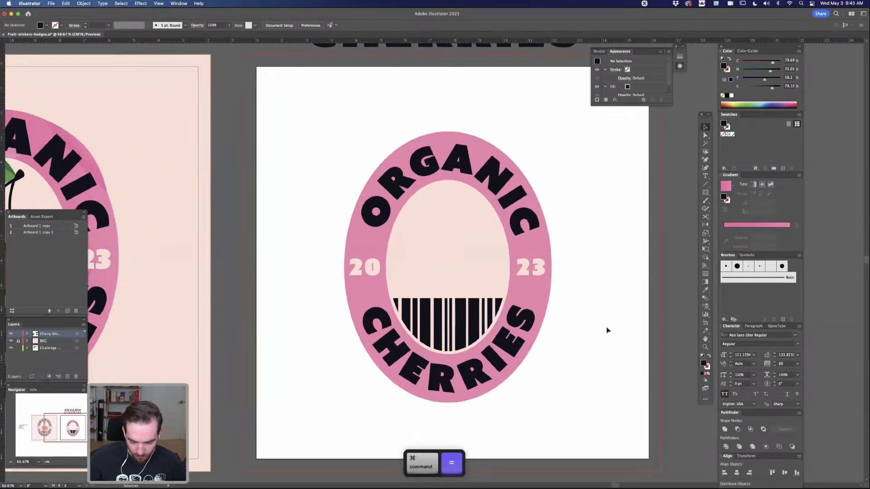
left_click_drag(612, 306, 604, 320)
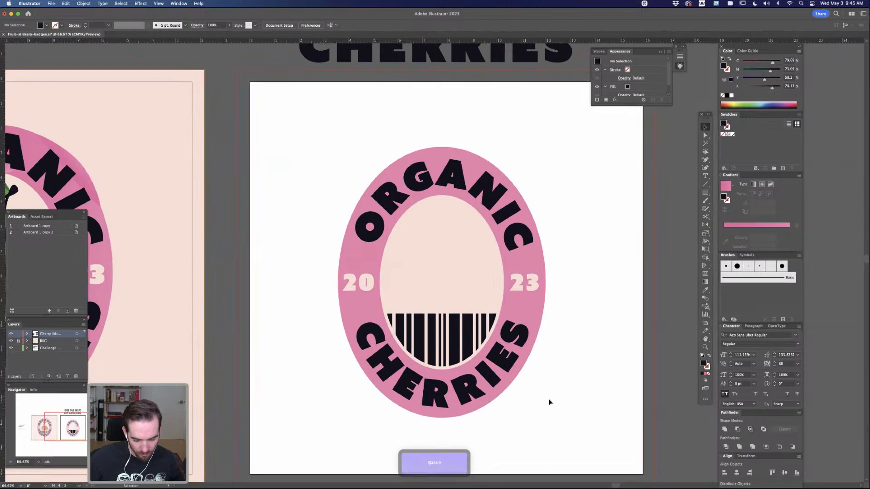
left_click_drag(561, 355, 594, 328)
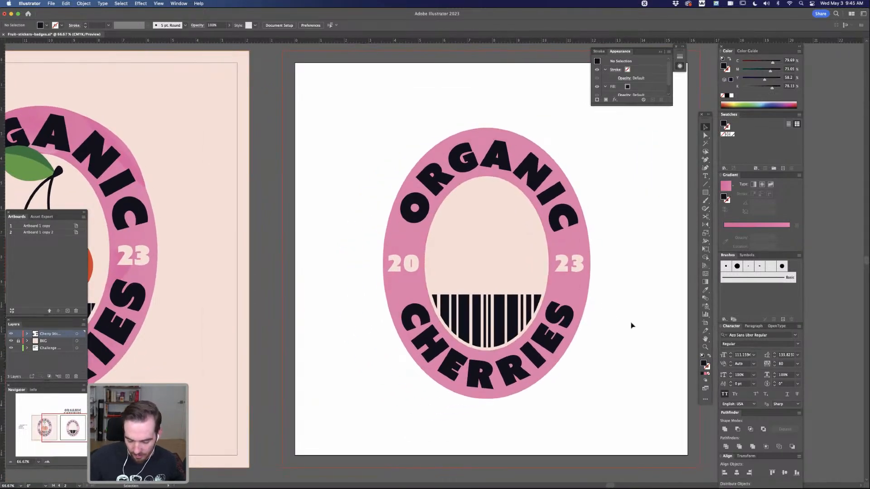
key("space")
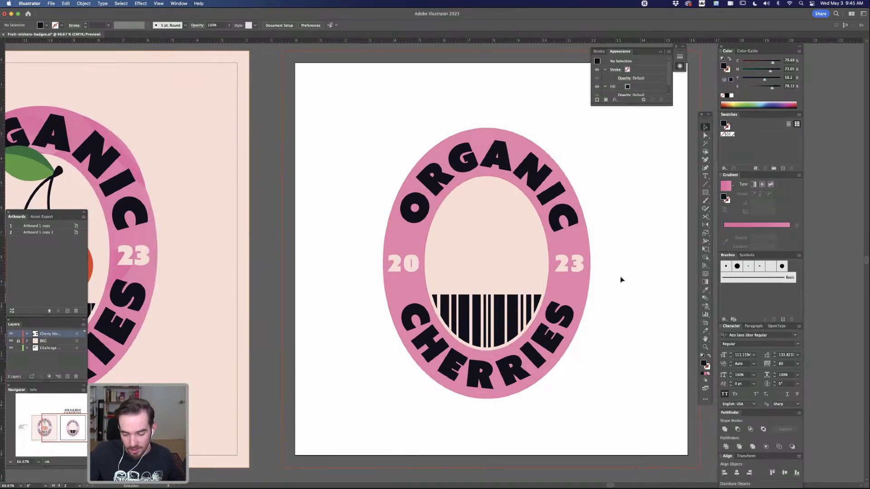
- Draw a circle about 2.09 in wide above the barcode in the oval's left half, filled with the reference cherry's red
key("space")
left_click_drag(631, 267, 610, 270)
left_click_drag(405, 302, 576, 275)
key("a")
left_click(244, 245)
key("space")
left_click_drag(496, 349, 245, 377)
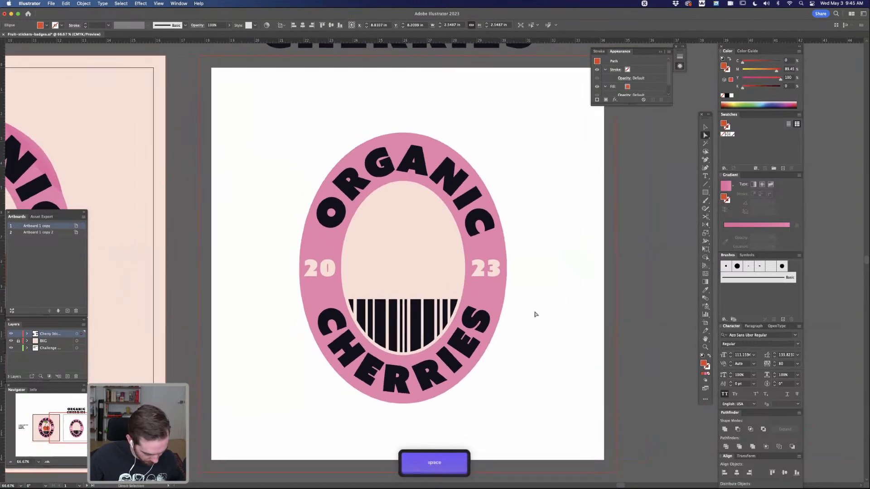
key("l")
left_click_drag(355, 250, 391, 268)
key("v")
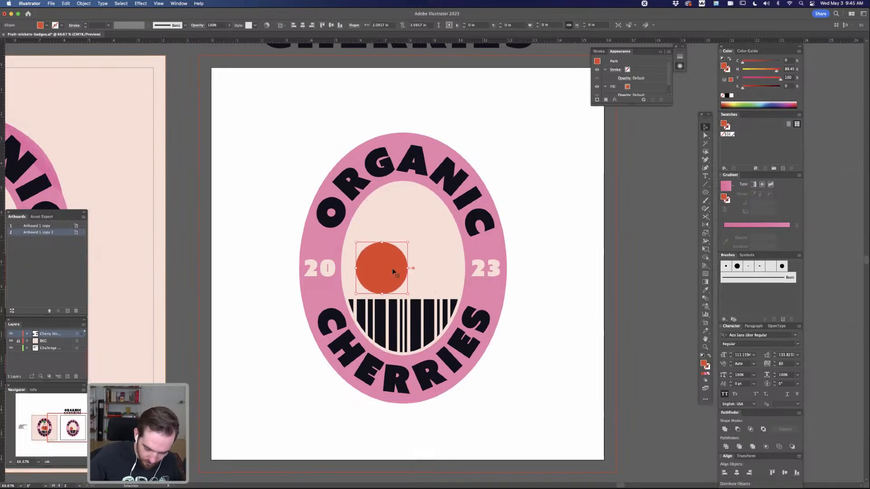
- Copy the red circle in place, shrink the copy to about 1.78 in and fill it with the oval's cream colour
key("super+c")
key("super+f")
key("v")
left_click_drag(405, 244, 404, 245)
key("i")
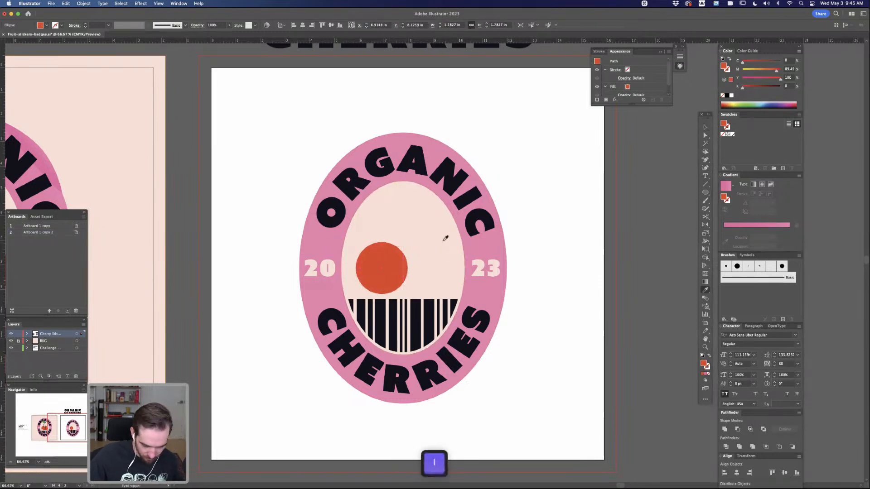
left_click(445, 236)
key("a")
left_click(556, 241)
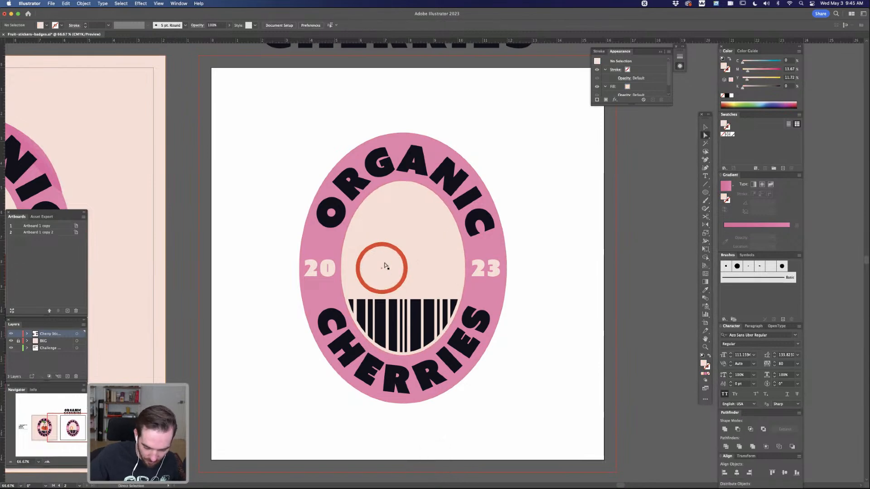
- Duplicate the cream circle offset toward the lower right, enlarge the duplicate to about 1.94 in and fill it with the cherry red
left_click_drag(385, 261, 456, 205)
key("v")
key("a")
key("z")
key("i")
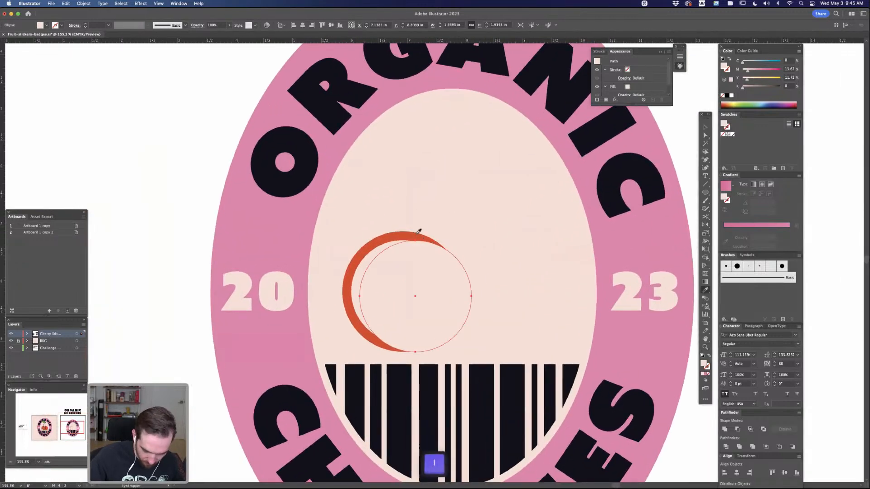
left_click(421, 236)
key("a")
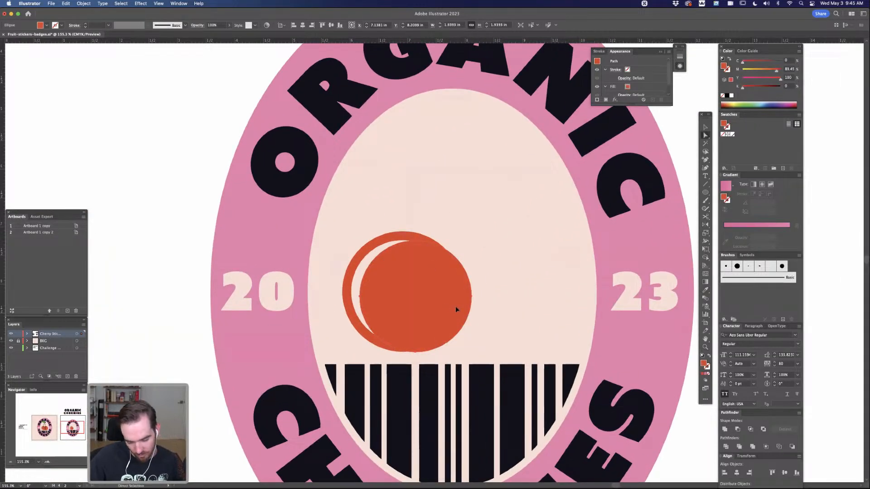
- Divide the overlapping cream and red circles with the Pathfinder and delete the surplus red pieces, keeping the cream crescent highlight
left_click(362, 274, "shift")
left_click(726, 446)
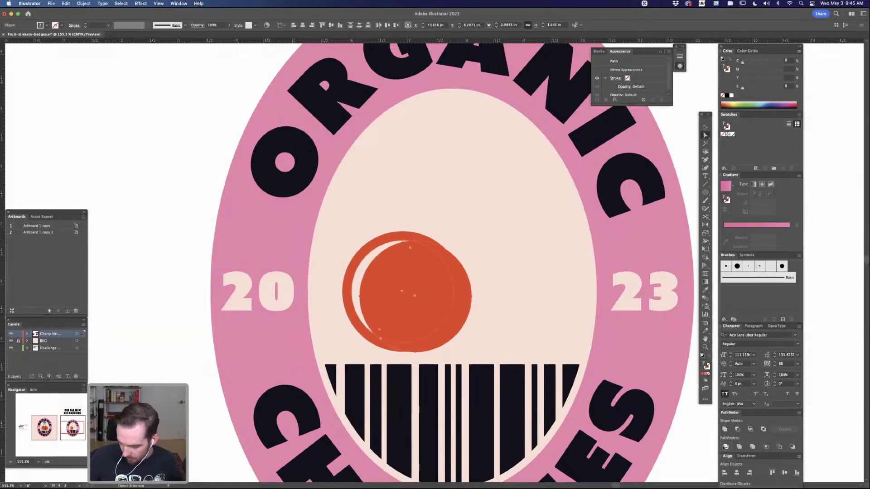
left_click(679, 120)
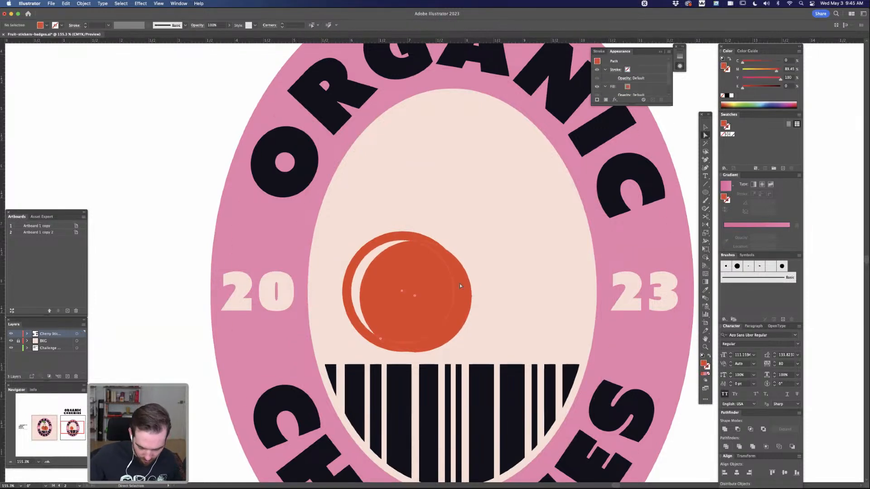
left_click(459, 284)
key("BackSpace")
left_click(430, 284)
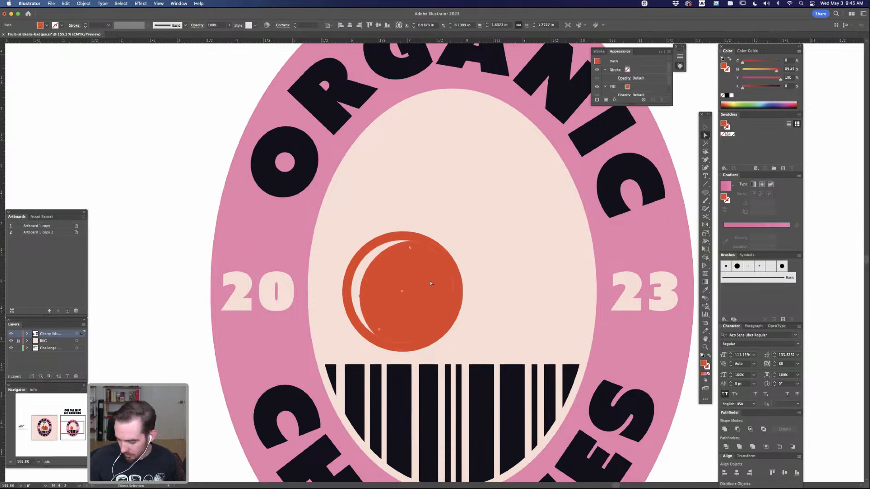
key("super+shift+a")
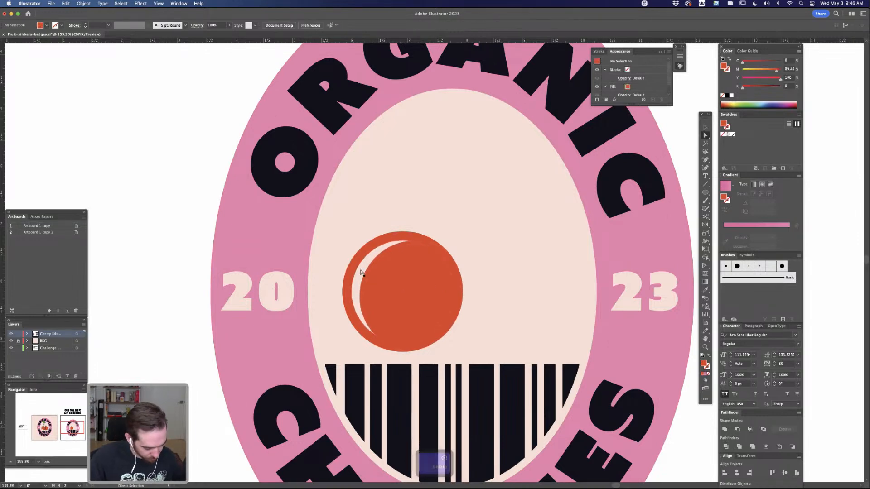
- Check the crescent in outline view, then group it with the red circle and deselect the group
key("super+y")
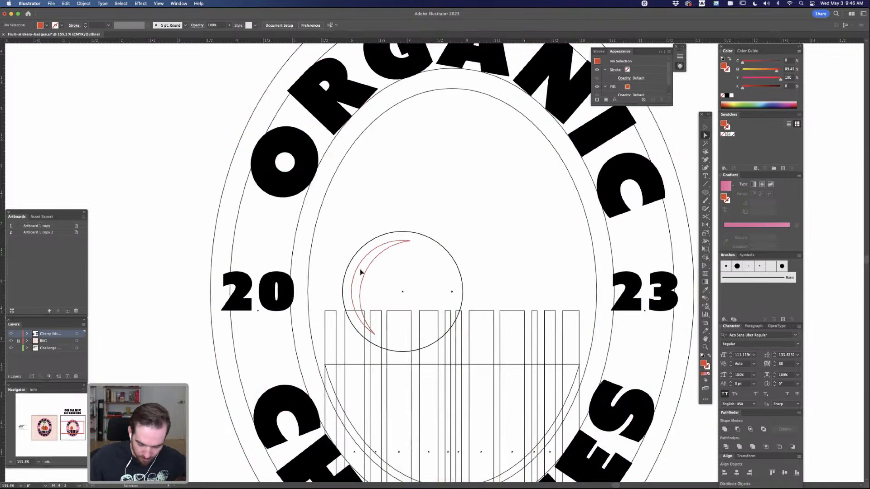
key("super+y")
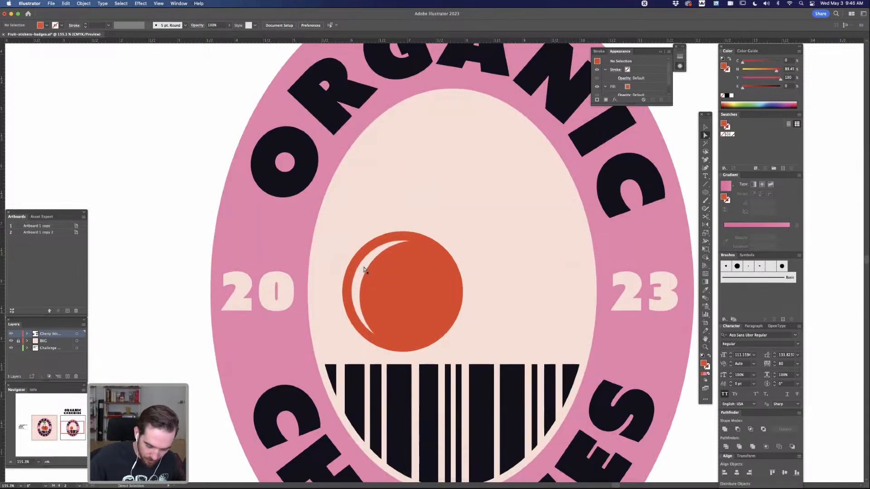
left_click(673, 133)
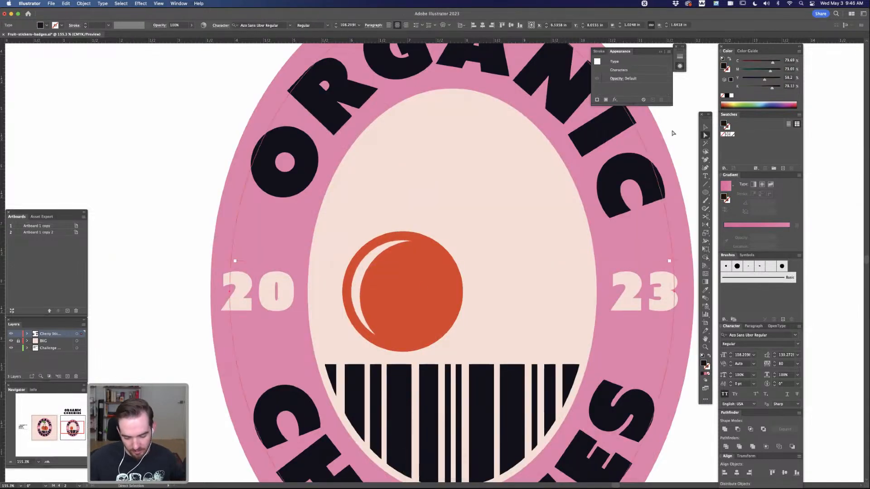
left_click(698, 92)
left_click(358, 279)
left_click(407, 282, "shift")
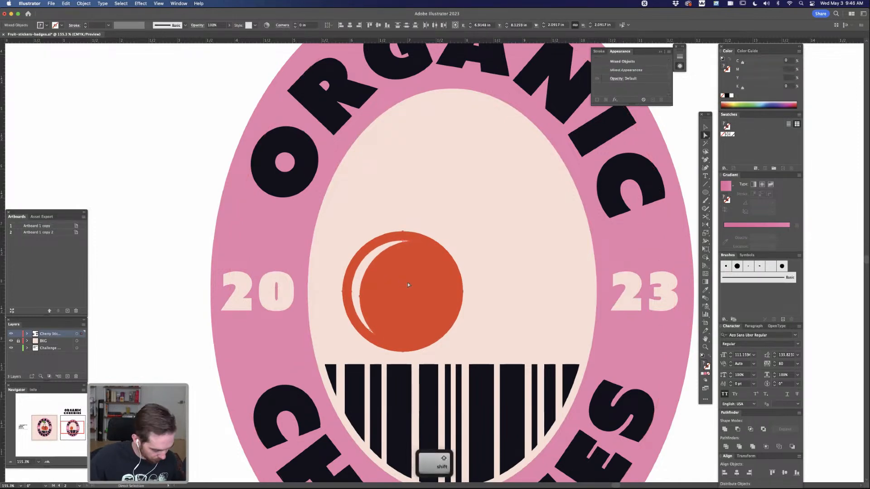
key("v")
left_click(213, 117)
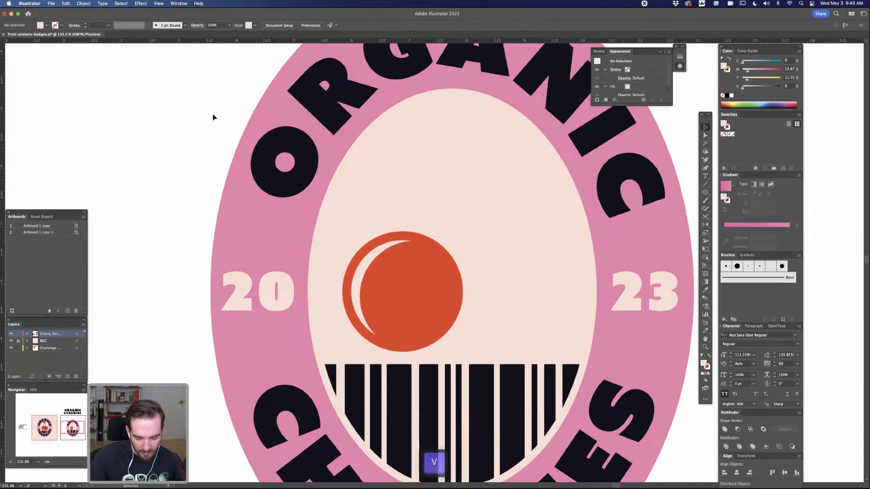
left_click(439, 299)
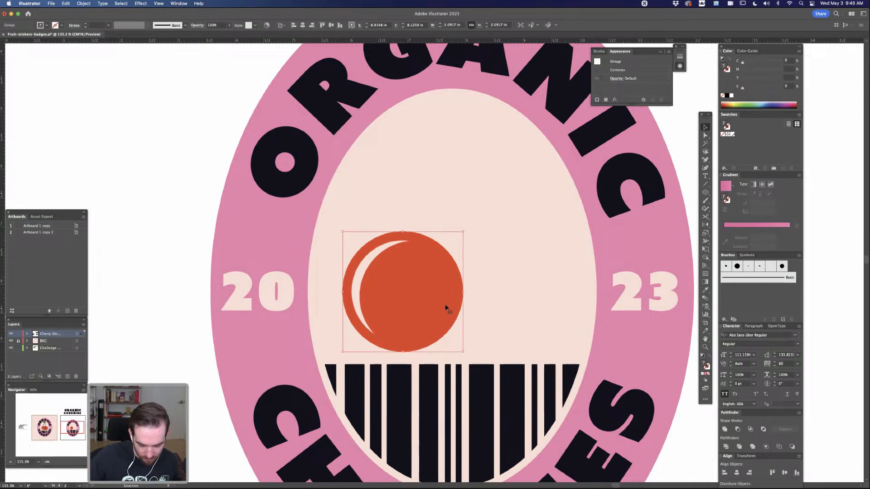
mouse_move(446, 308)
left_mouse_down()
mouse_move(425, 302)
mouse_move(442, 305)
left_mouse_up()
key("super+z")
key("super+c")
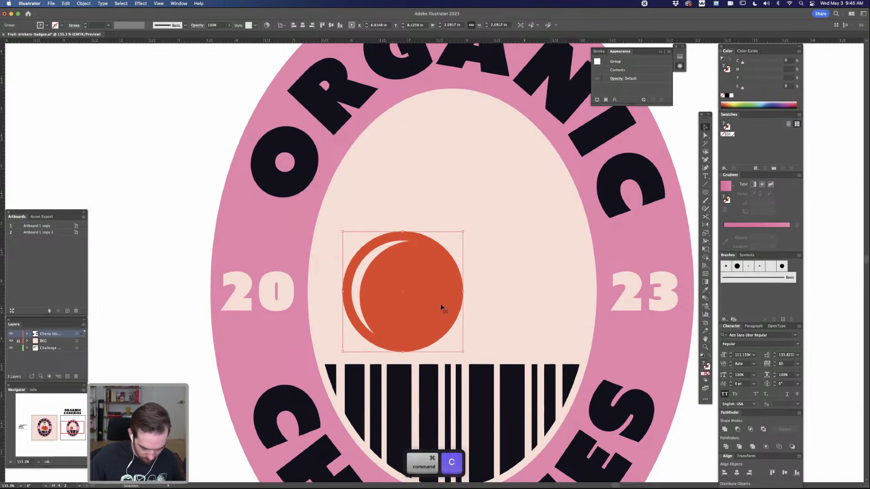
key("a")
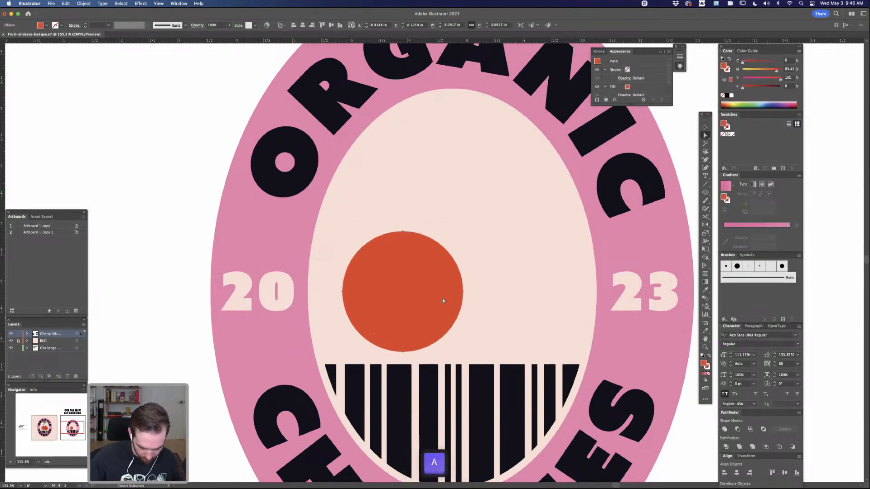
key("Delete")
key("super+v")
key("v")
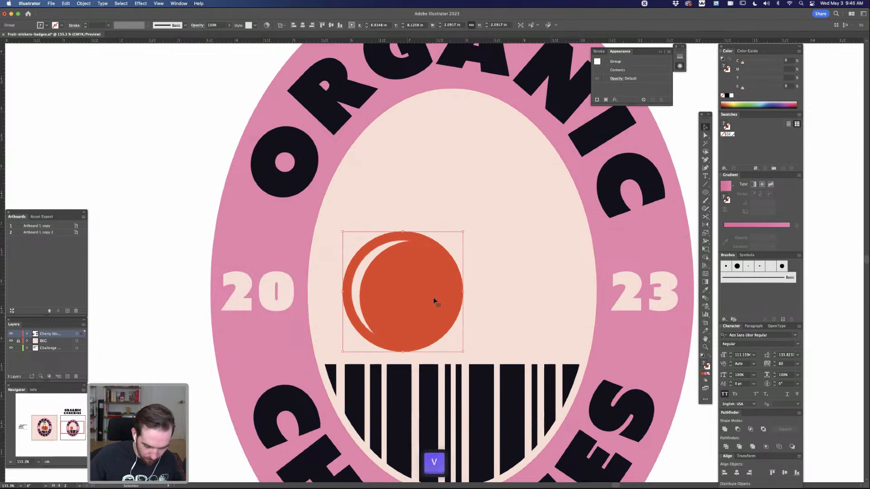
- Move the cherry group slightly left and place an overlapping duplicate to its right, sent behind the first cherry
left_click_drag(434, 298, 427, 297)
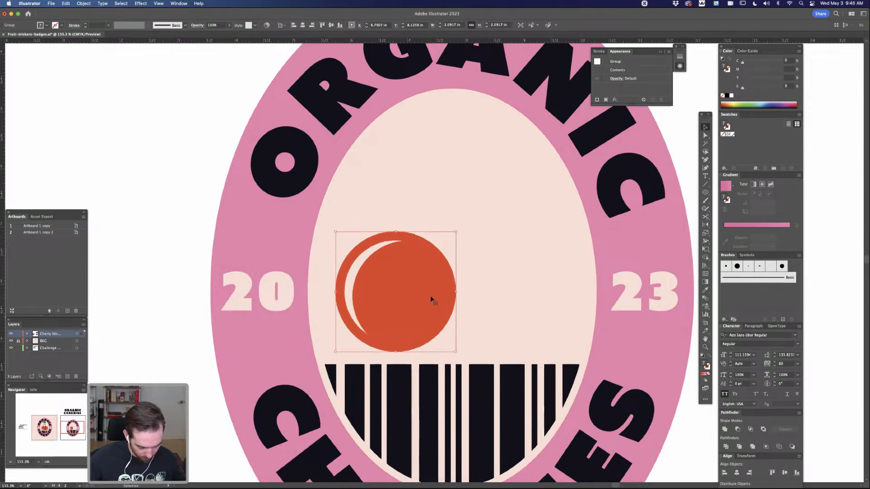
left_click_drag(425, 300, 523, 303)
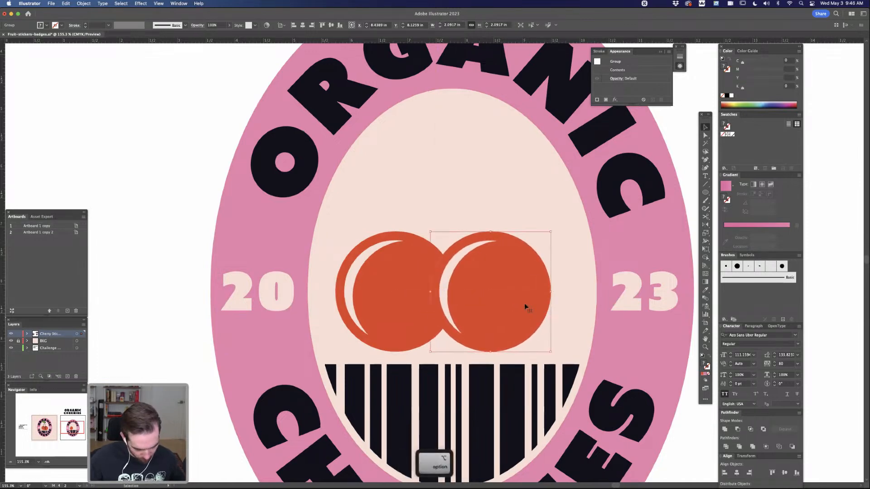
key("super+minus")
key("super+minus")
key("super+minus")
key("super+minus")
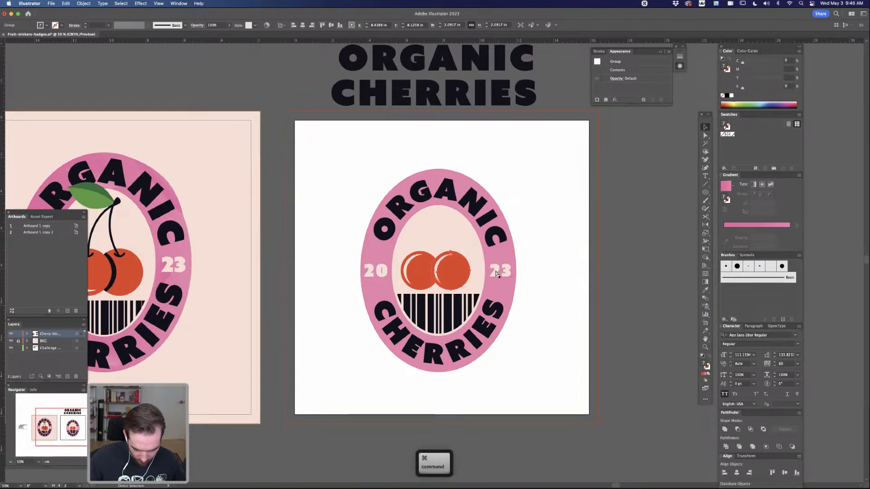
key("super+bracketleft")
- Delete the cream crescent highlight from the right-hand cherry
key("a")
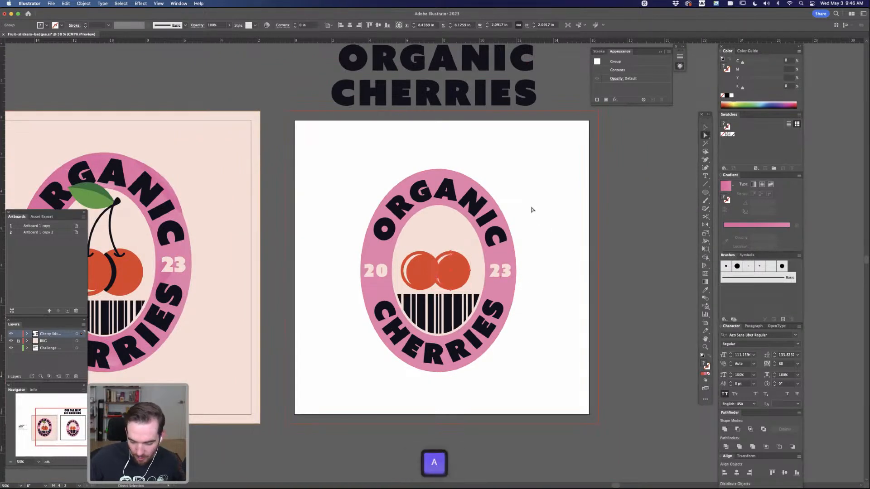
left_click(448, 264)
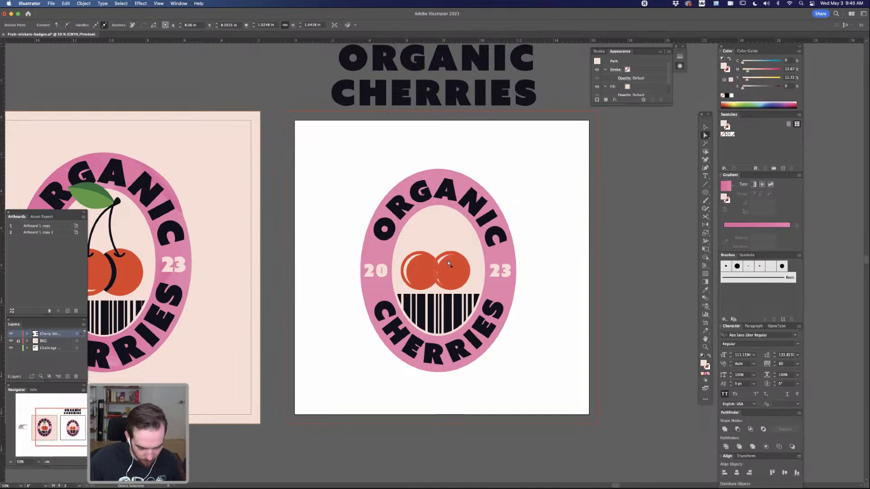
key("shift+super+a")
key("z")
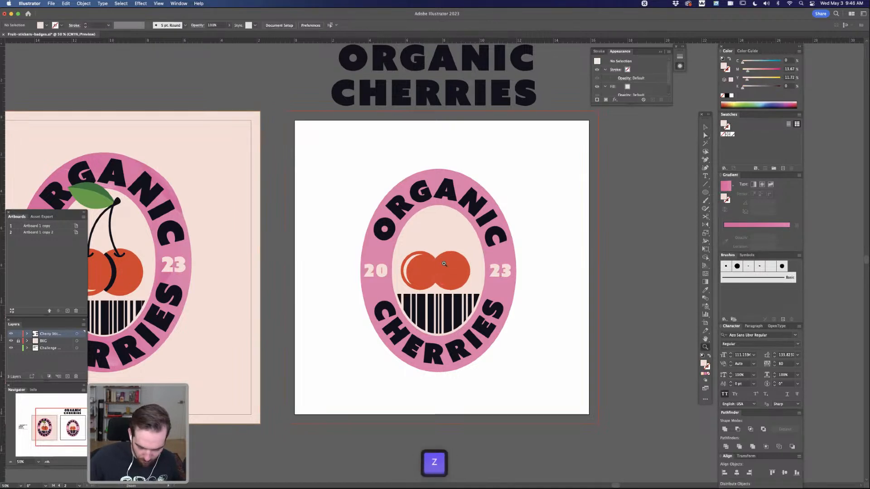
- Copy the left cherry's red circle in place, enlarge the copy to about 2.46 in, fill it with the lettering's black and send it behind
left_click_drag(444, 263, 458, 264)
key("a")
left_click(409, 256)
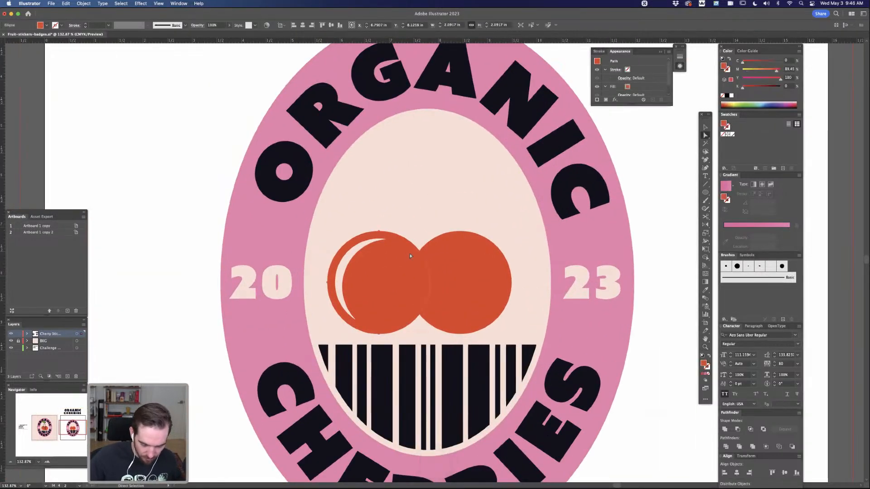
key("v")
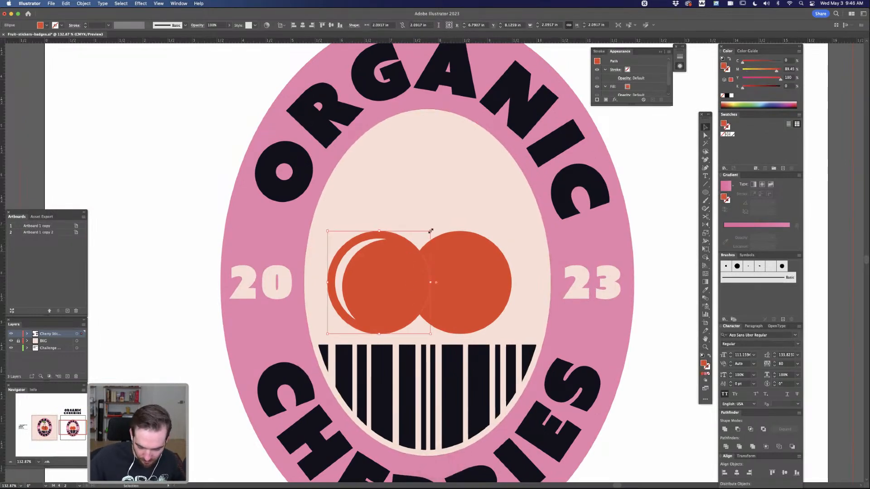
left_click_drag(430, 231, 442, 221)
key("i")
left_click(562, 363)
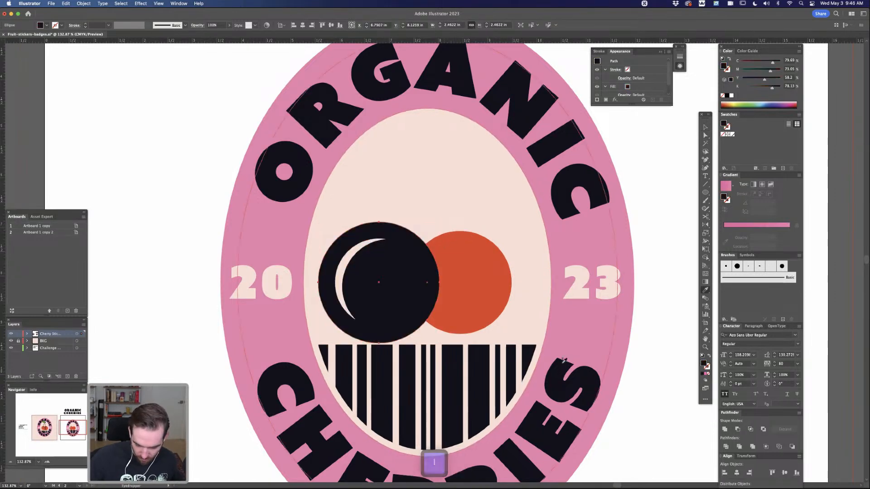
key("super+z")
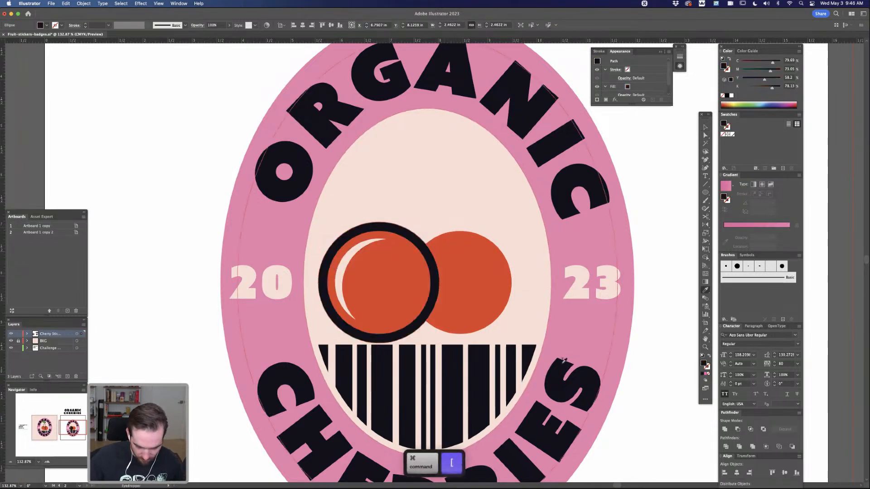
key("v")
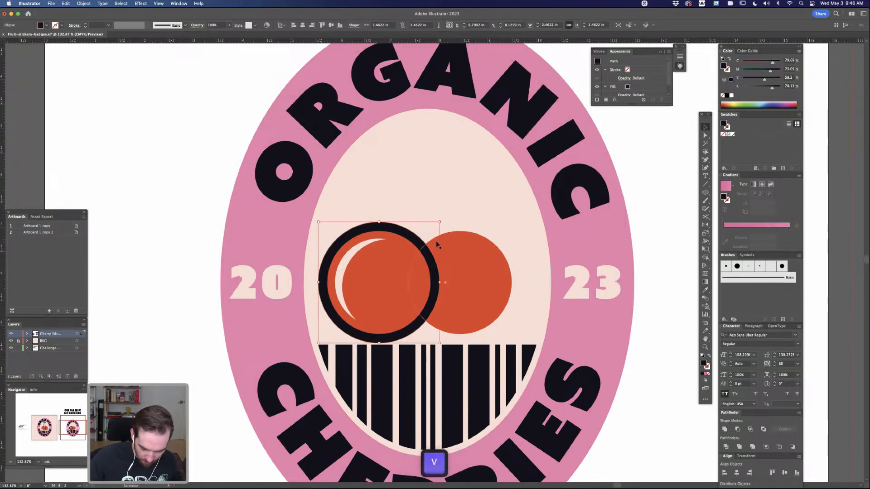
- Enlarge the black circle behind the left cherry from its centre to about 2.5 in
key("a")
key("v")
left_click_drag(439, 222, 442, 220)
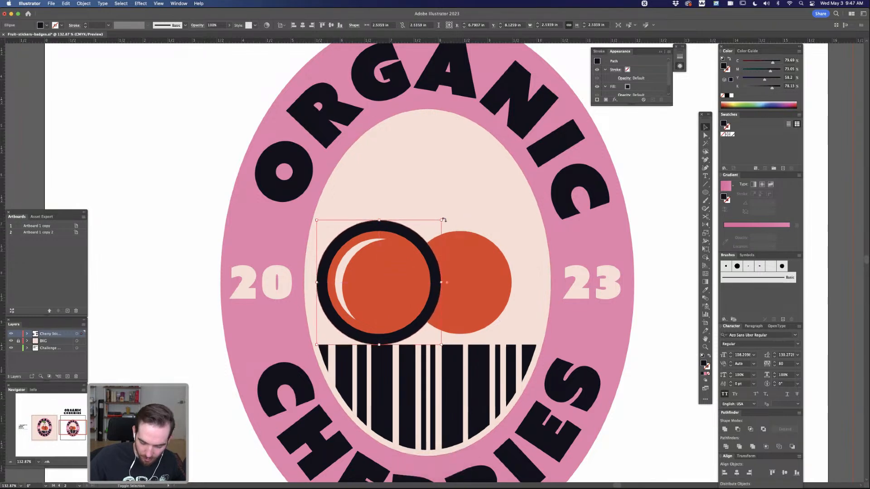
- Divide the black circle with the right cherry and delete its outer part, leaving a black crescent shadow on the right cherry
key("a")
left_click(464, 275, "shift")
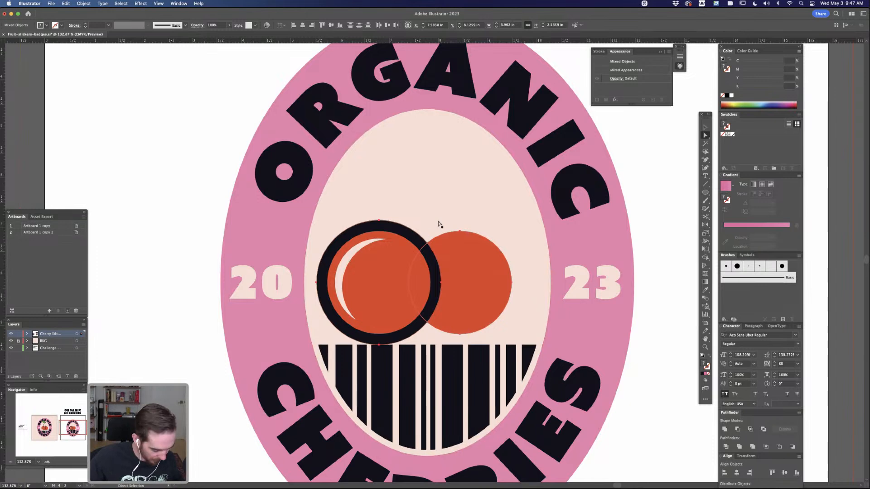
left_click(726, 447)
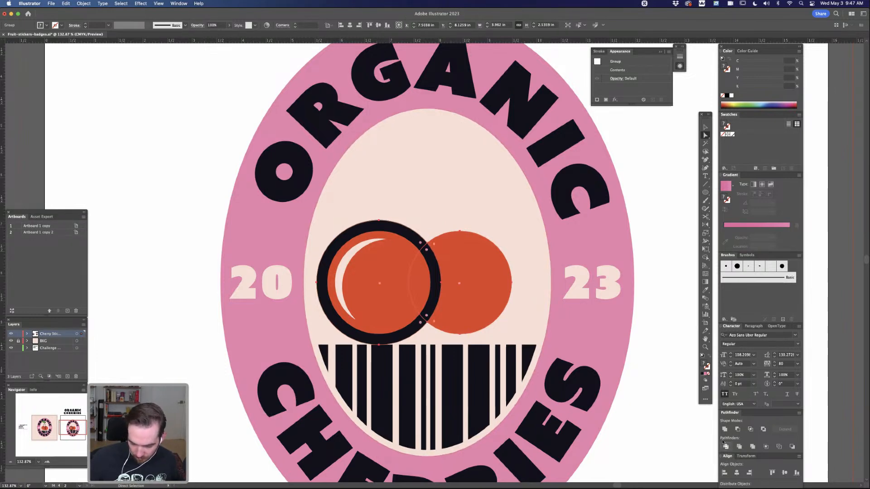
left_click(645, 165)
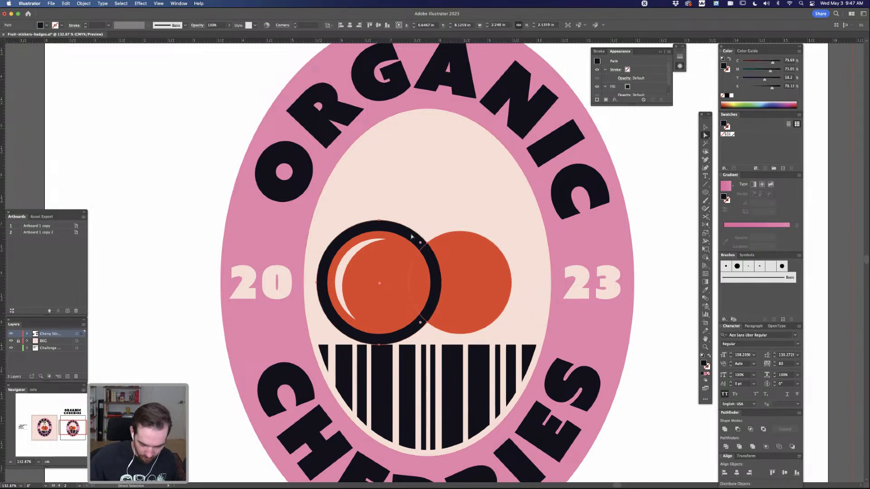
key("BackSpace")
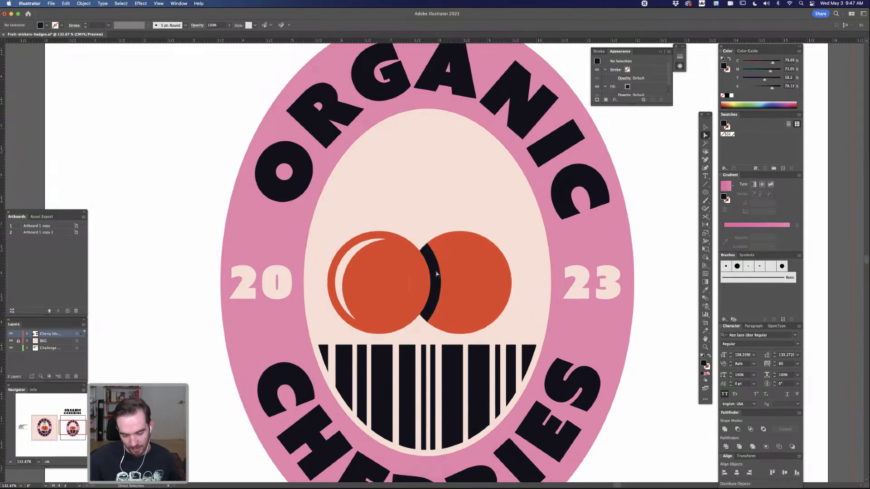
- Move both cherries with the black shadow slightly right, centring them horizontally in the cream oval, and deselect
key("v")
left_click(466, 286)
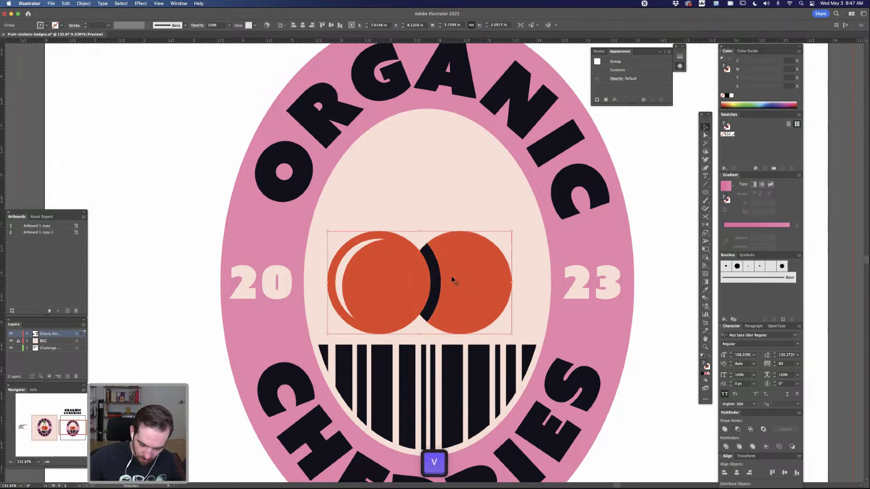
left_click(436, 282, "shift")
left_click(456, 277)
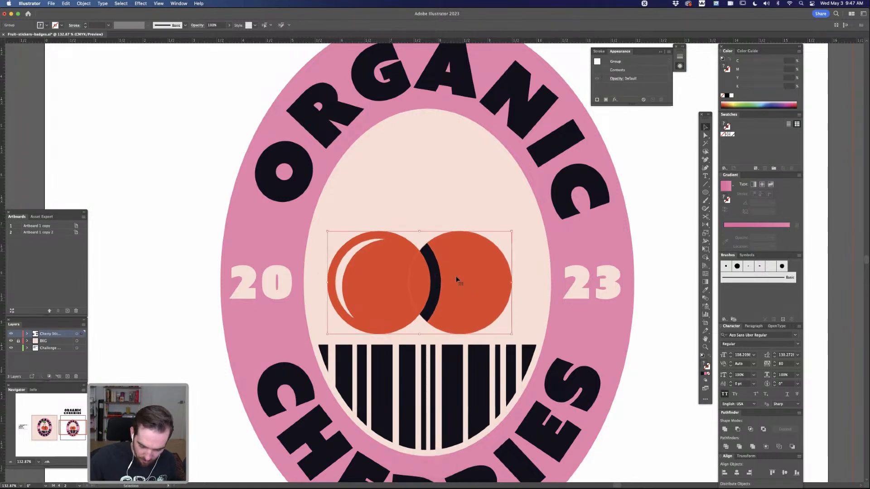
left_click_drag(491, 296, 503, 289)
key("super")
key("super+minus")
key("super+minus")
key("super+minus")
left_click(574, 260)
left_click_drag(567, 255, 621, 280)
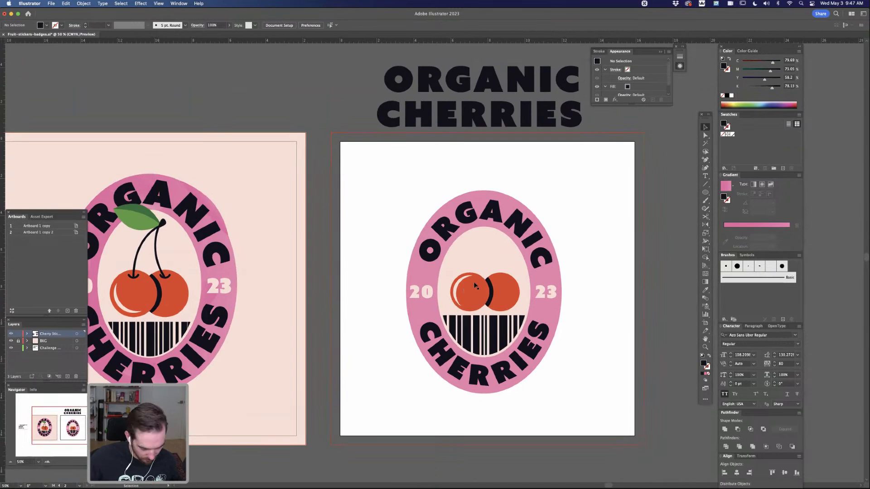
- Rotate the left cherry's red circle and cream highlight together counterclockwise, bringing the highlight to the cherry's lower left
key("z")
left_click_drag(468, 284, 501, 285)
key("a")
left_click(460, 294)
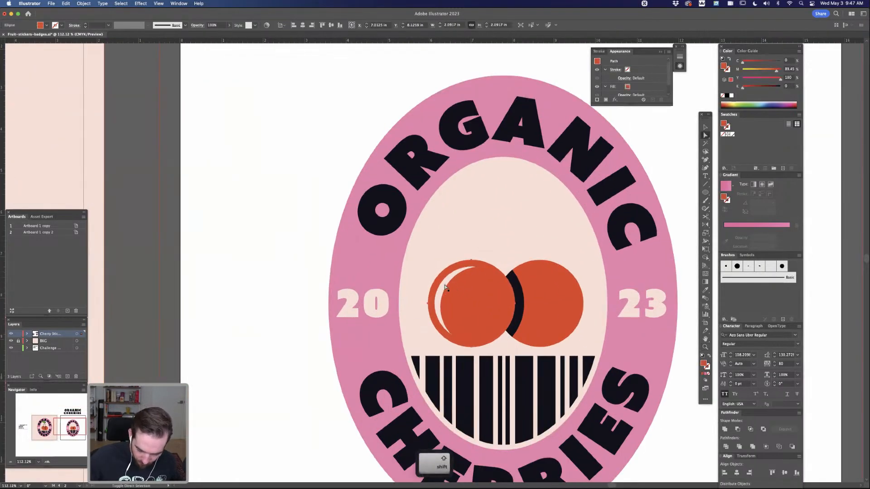
left_click(449, 282, "shift")
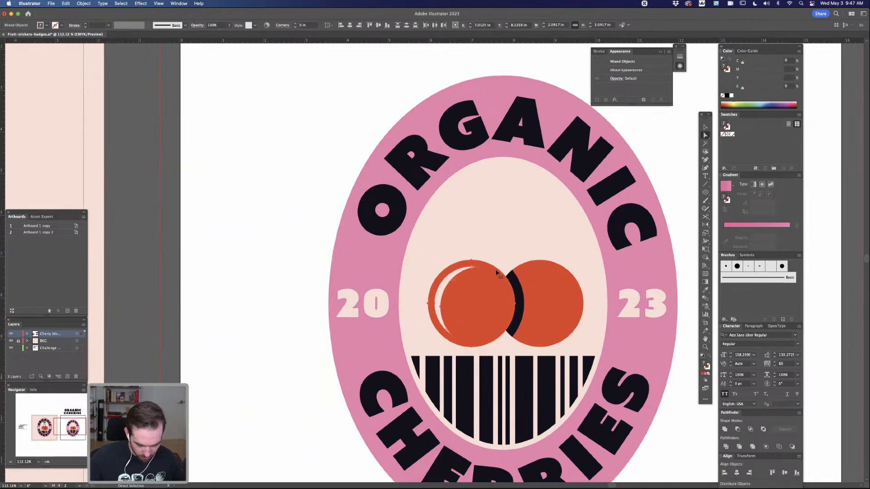
key("super+minus")
key("super+minus")
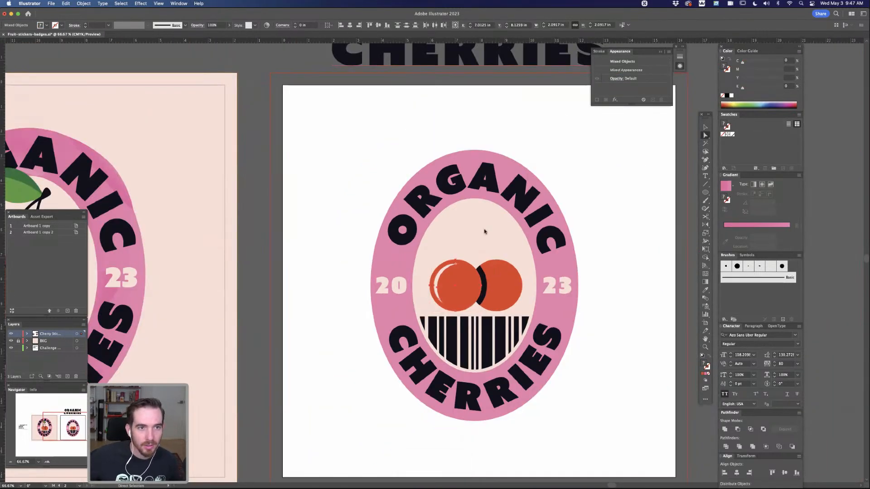
key("Tab")
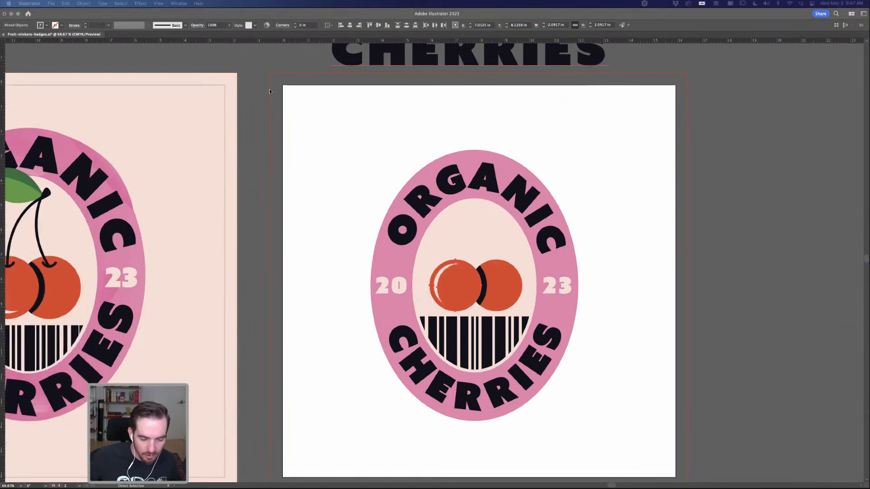
key("Tab")
left_click(568, 200)
left_click(450, 283)
key("v")
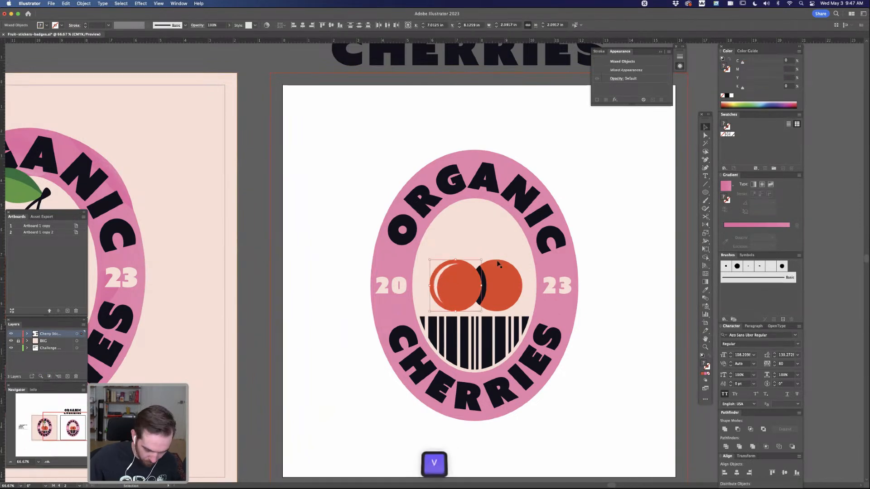
left_click_drag(484, 257, 461, 249)
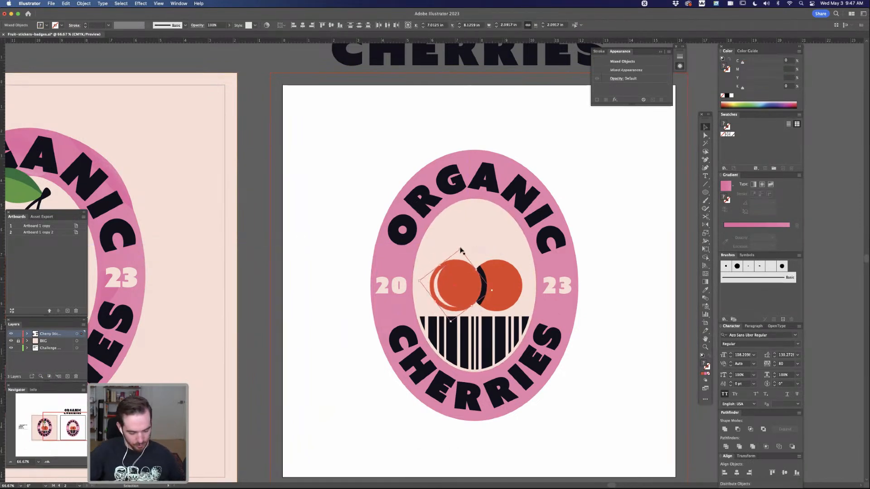
- Pick up the 7 pt black stroke with no fill from the finished cherry stem on the first artboard for the Pen tool
key("super+minus")
key("super+minus")
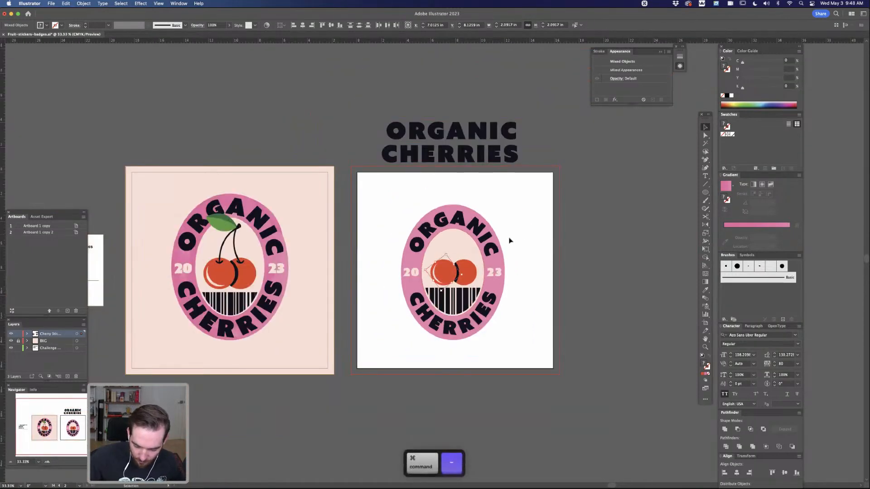
key("super+equal")
key("super+equal")
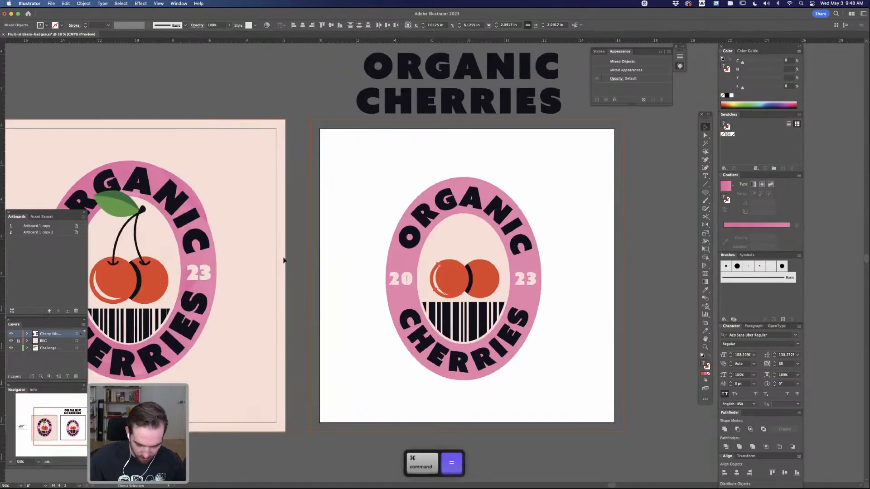
key("space")
left_click_drag(494, 366, 626, 347)
left_click(615, 277)
left_click_drag(591, 229, 585, 230)
key("a")
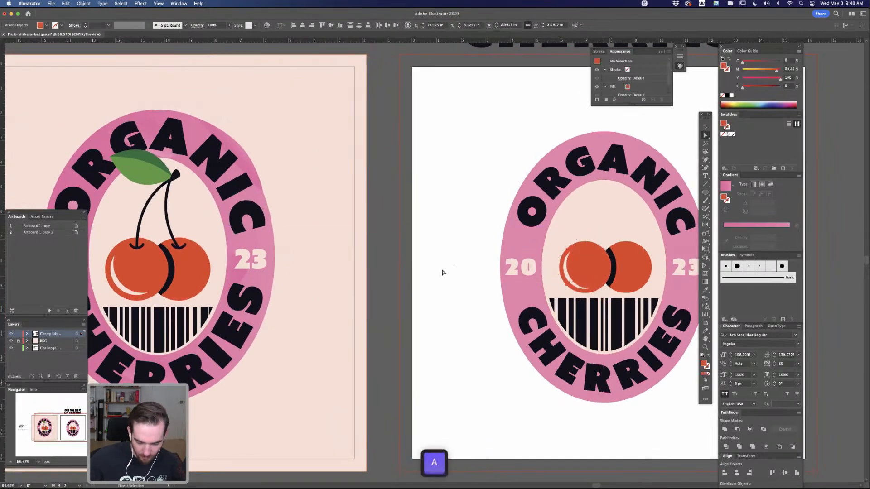
left_click(174, 228)
key("p")
- Draw two curved stems with the Pen tool, from each cherry up to a shared point near the top of the cream oval
scroll(398, 406, "right", 8)
scroll(398, 406, "up", 2)
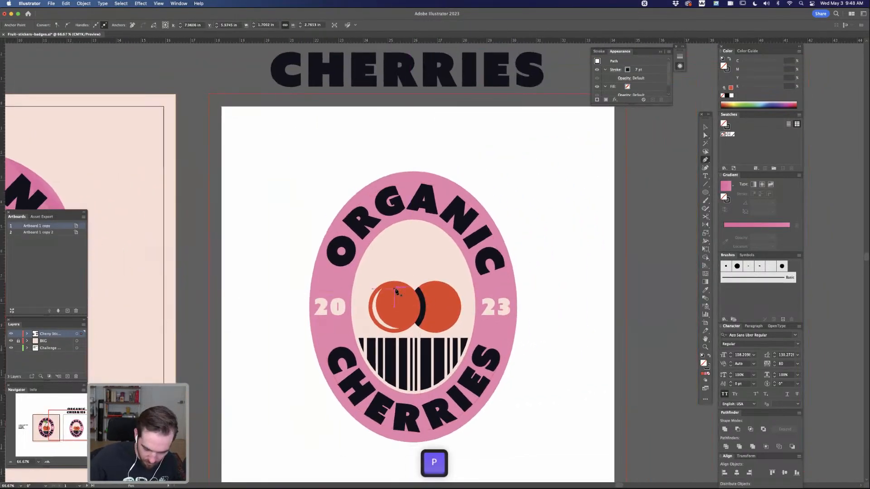
left_click(395, 287)
left_click(396, 253)
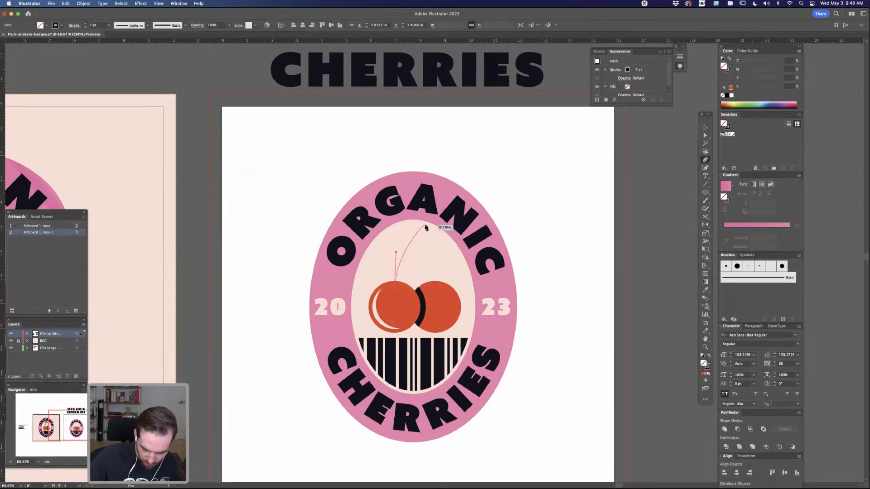
left_click_drag(432, 230, 439, 225)
left_click(432, 227)
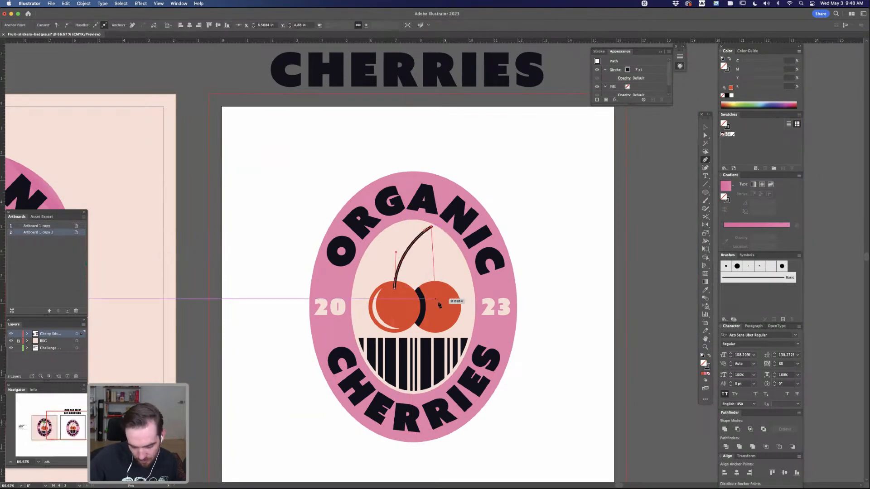
left_click_drag(437, 296, 450, 331)
key("a")
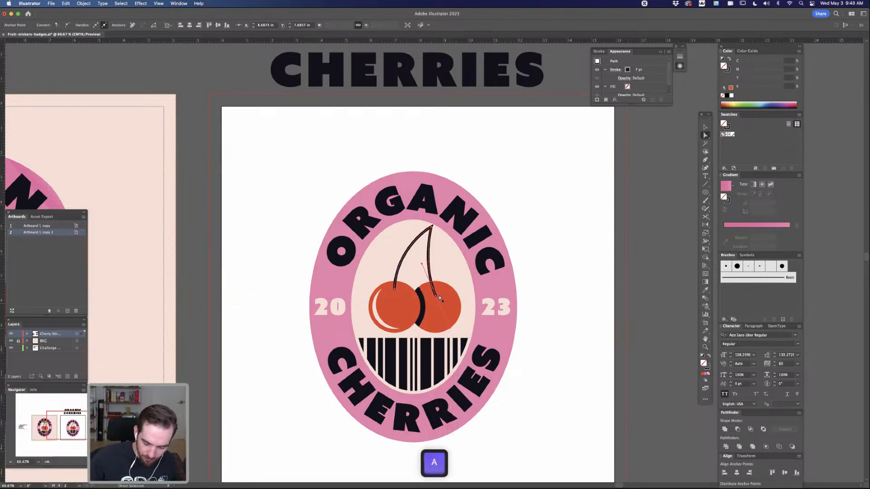
left_click(524, 180)
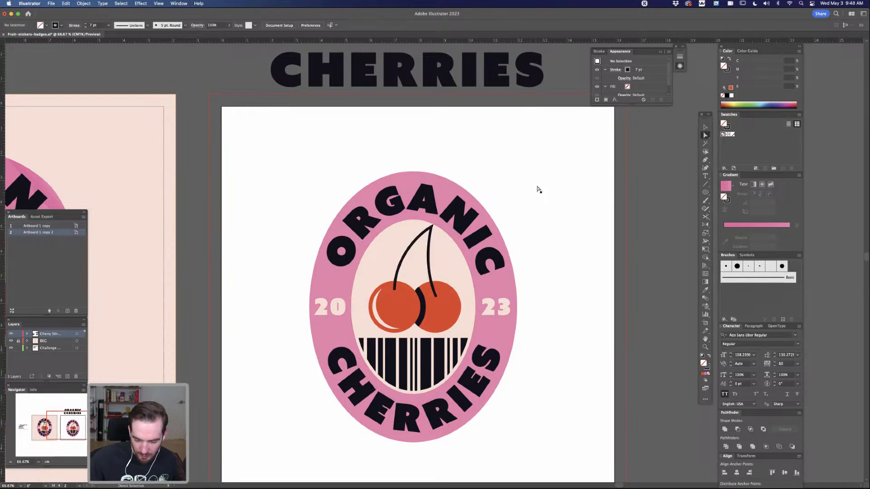
- Shift the stems' shared top point slightly, refine their curve handles, and send the stems behind the cherries
left_click(432, 230)
left_click(433, 230)
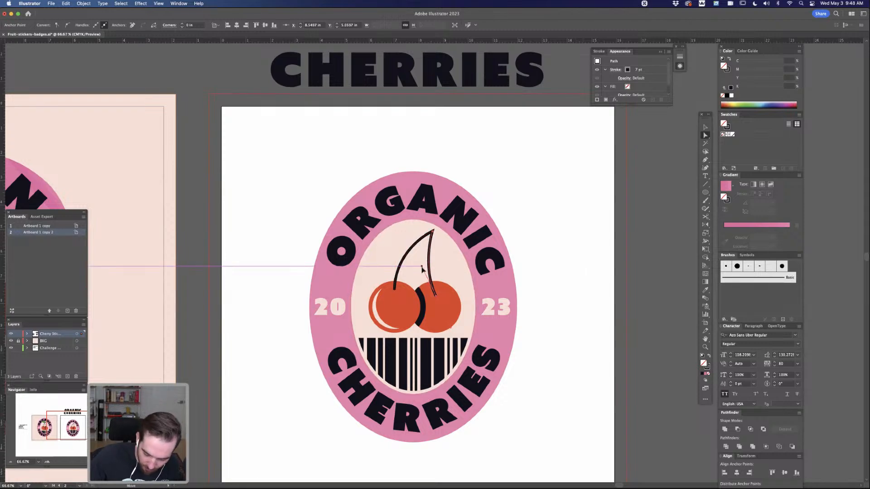
left_click_drag(395, 255, 421, 268)
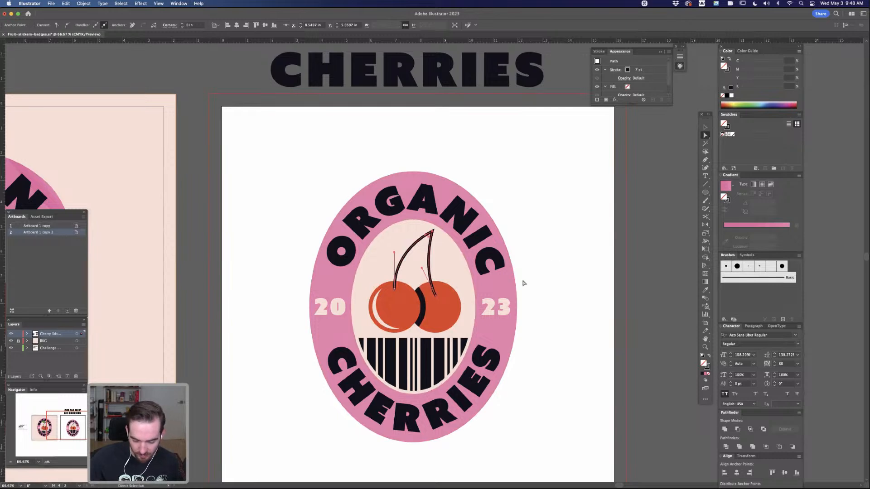
key("super+[")
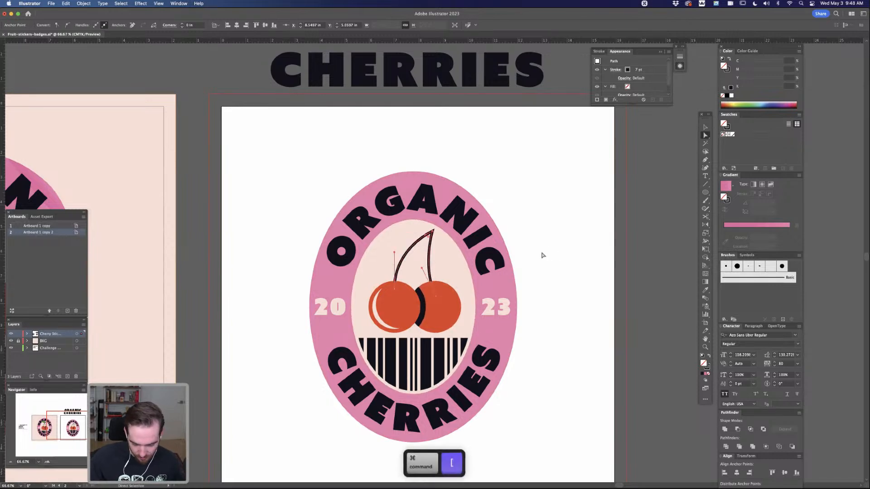
left_click(538, 236)
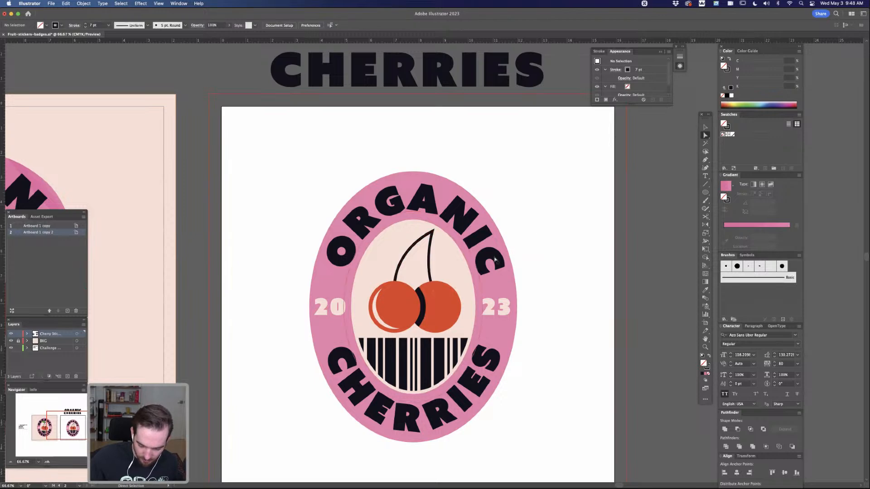
- Draw a small rounded knob with black fill and no stroke over the point where the stems meet
key("shift+x")
key("p")
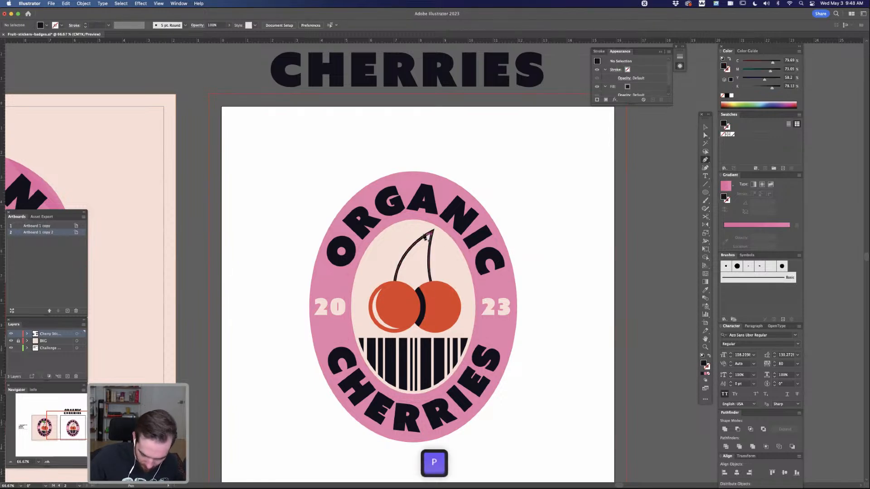
left_click_drag(426, 236, 439, 229)
right_click(436, 234)
key("Escape")
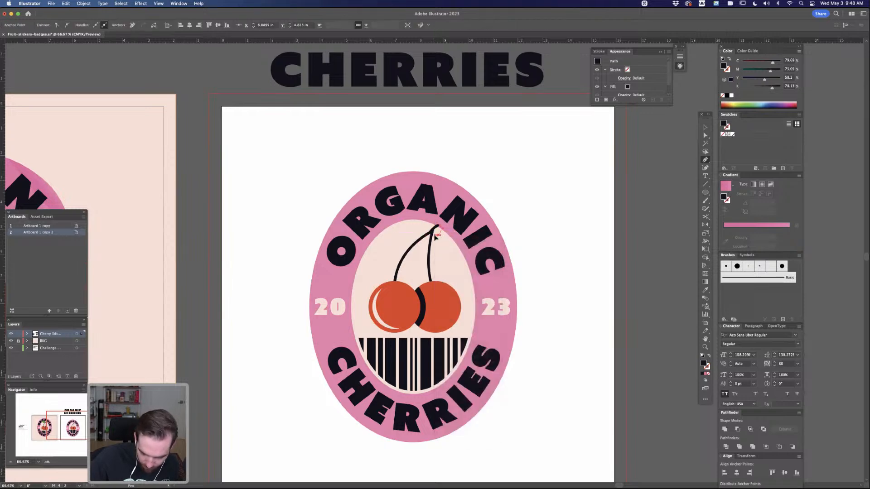
key("space")
left_click_drag(434, 237, 431, 234)
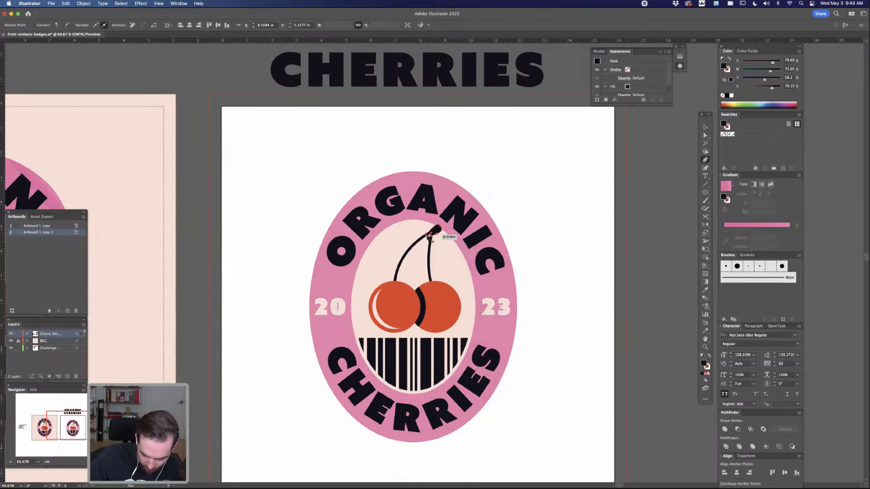
key("a")
left_click(544, 218)
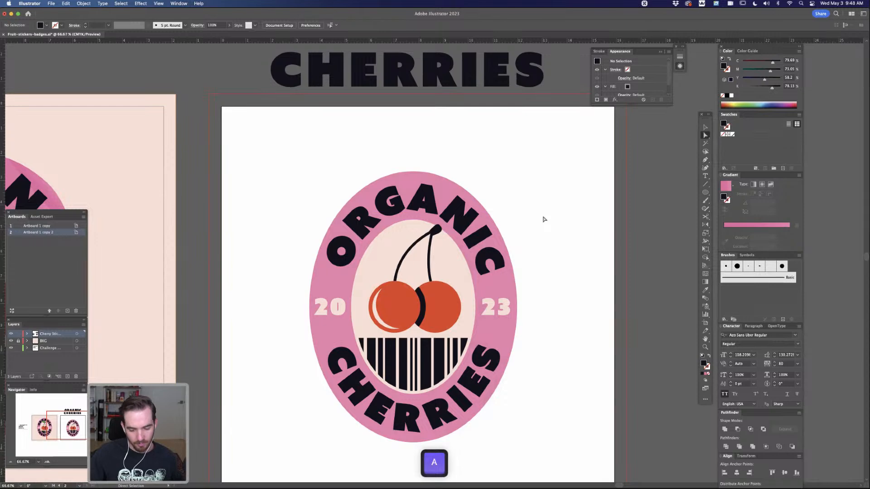
- Group the knob with the two stems, and nudge the stems and cherries together slightly left to centre them in the oval
key("v")
left_click(436, 230)
left_click(429, 245, "shift")
key("super+g")
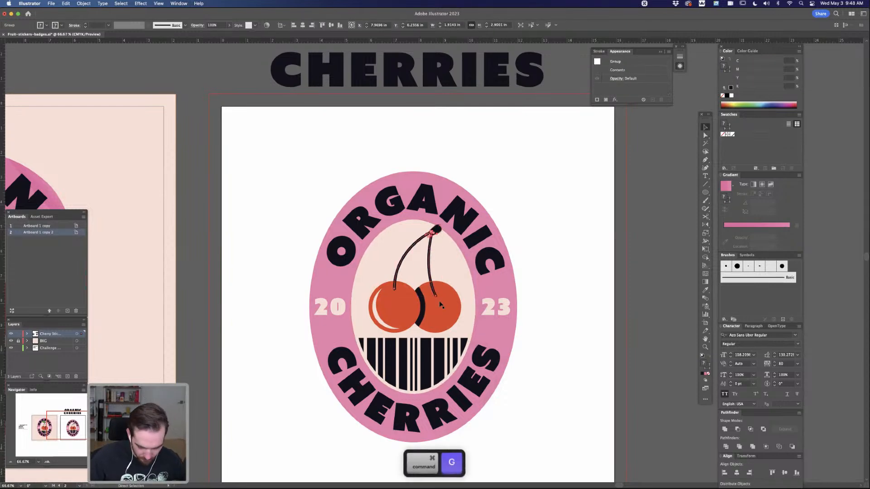
left_click(440, 308, "shift")
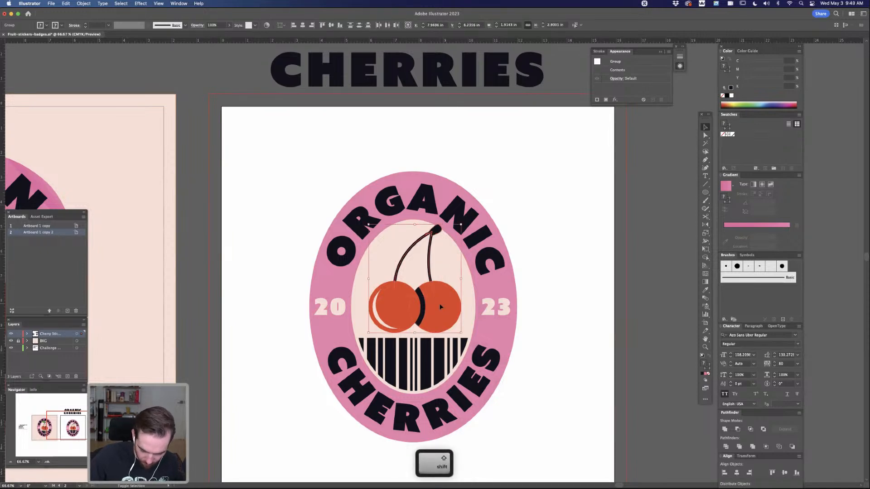
left_click_drag(447, 312, 445, 312)
- Remove the cherries from the selection and move the stem group slightly down towards them
key("super+minus")
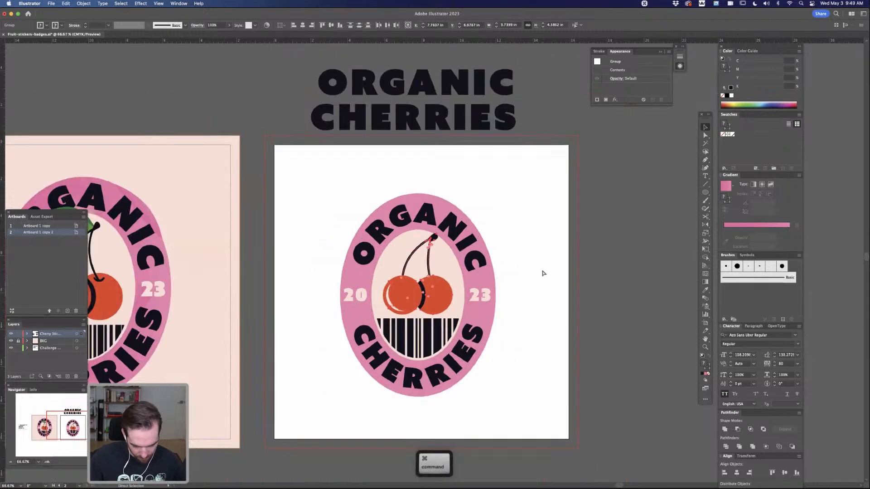
key("super+minus")
key("super+equal")
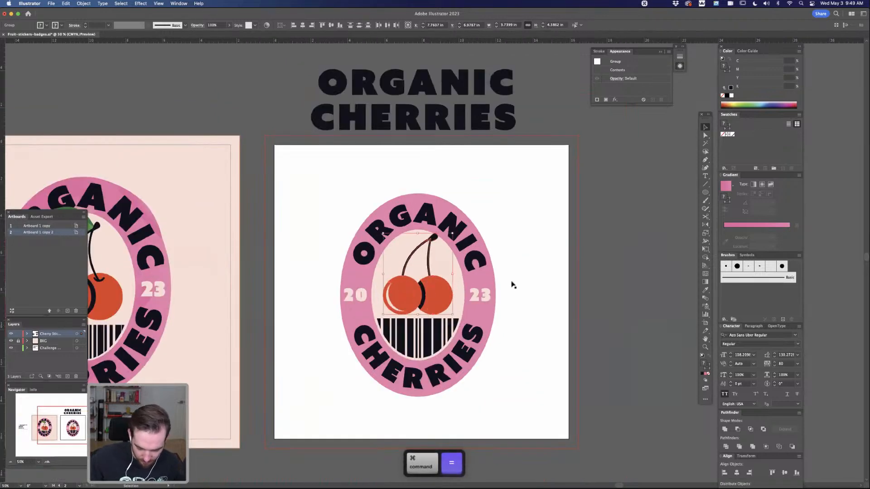
left_click(442, 290, "shift")
left_click_drag(433, 237, 432, 245)
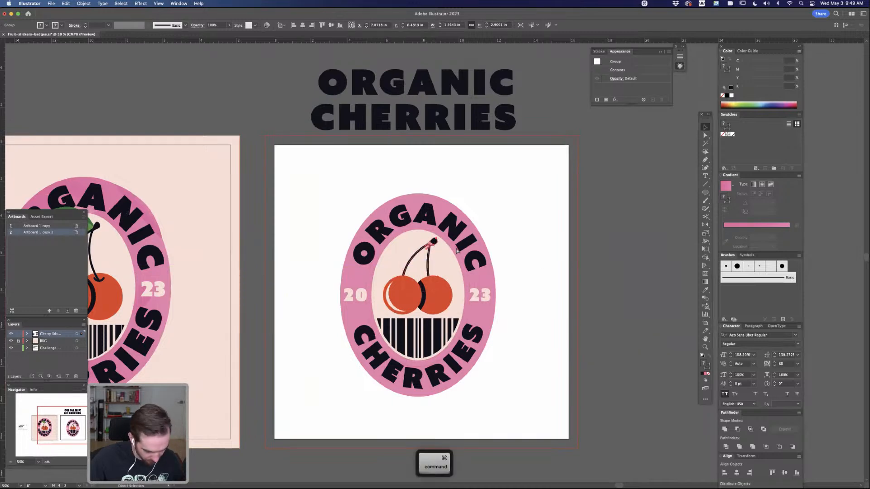
- Draw a circle about 2.5 in wide beside the oval badge, using the light green fill of the original badge's leaf
left_click(553, 262, "super")
left_click_drag(271, 220, 326, 211)
key("a")
left_click(125, 211)
left_click_drag(593, 239, 532, 257)
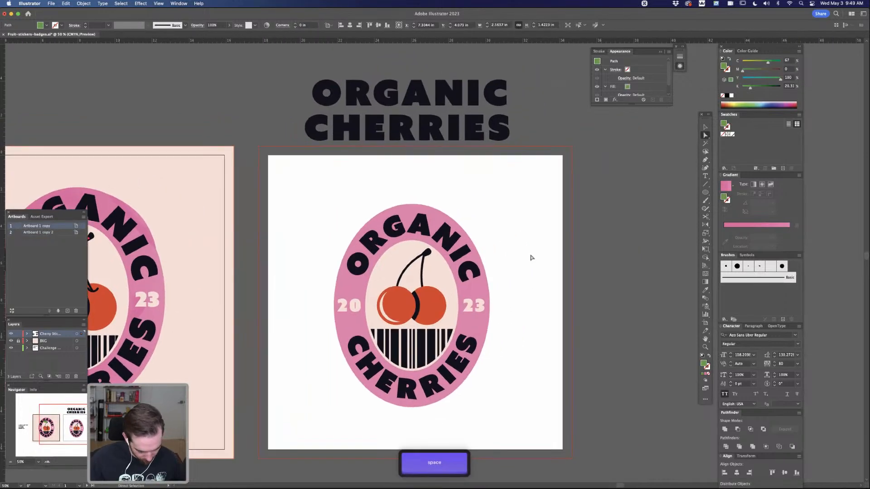
key("super")
key("super+equal")
key("l")
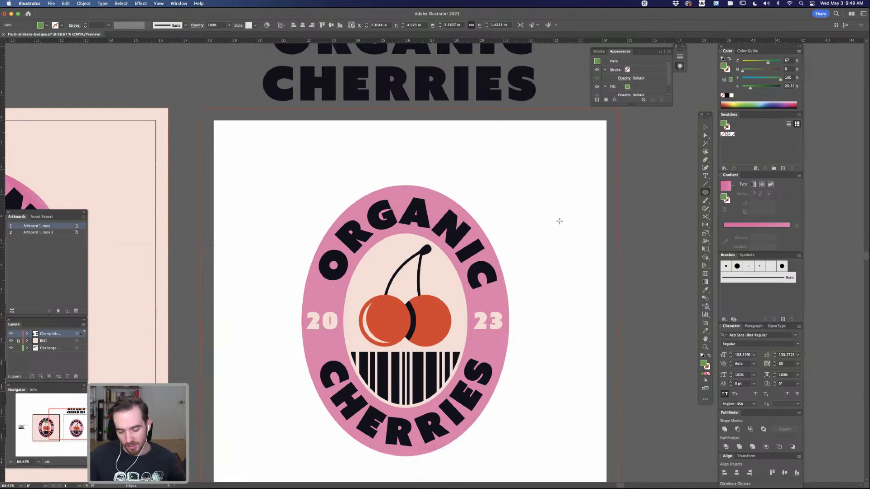
left_click_drag(517, 228, 574, 288)
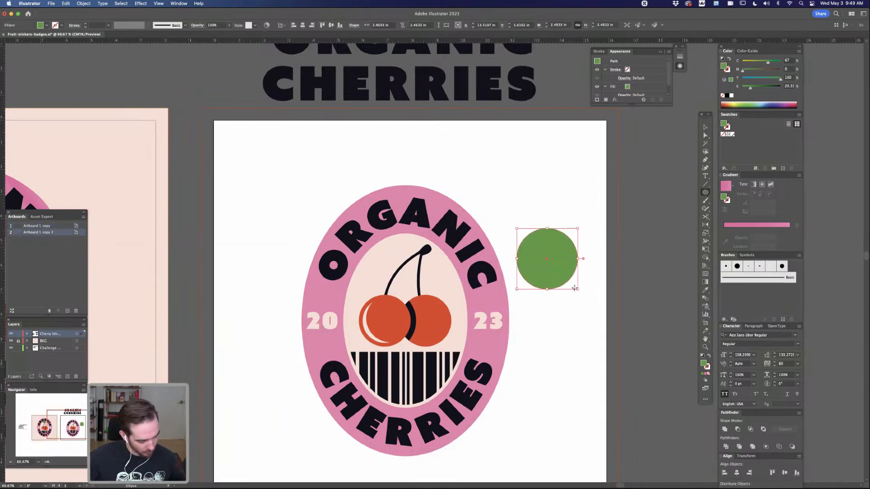
- Turn the green circle's two side anchors into sharp corners and squash the shape into a leaf about 1.14 in high
key("shift")
key("shift+c")
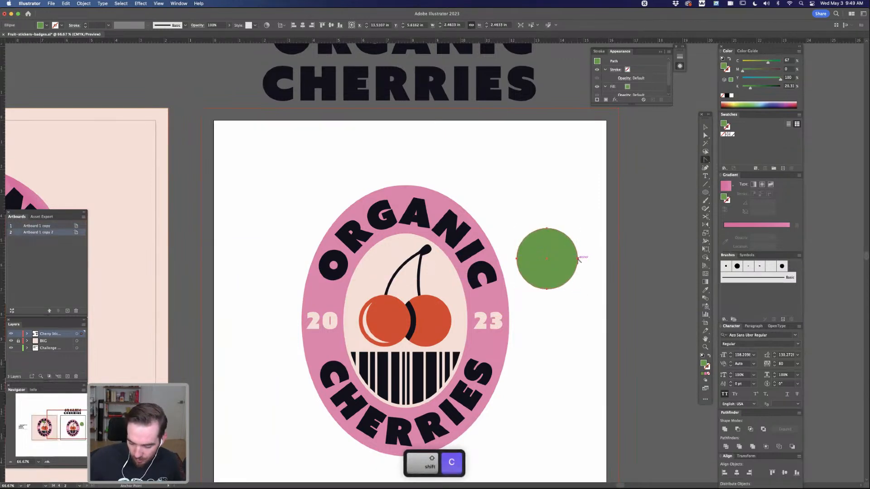
left_click(578, 258)
left_click(517, 258)
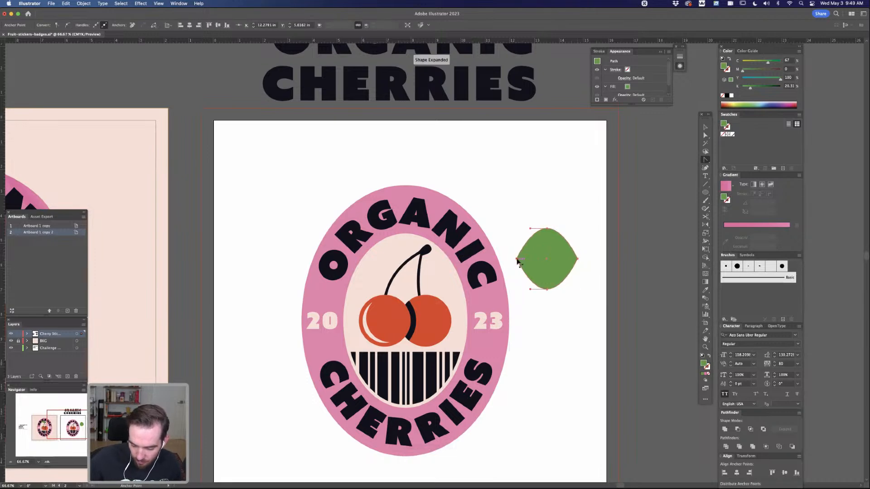
key("v")
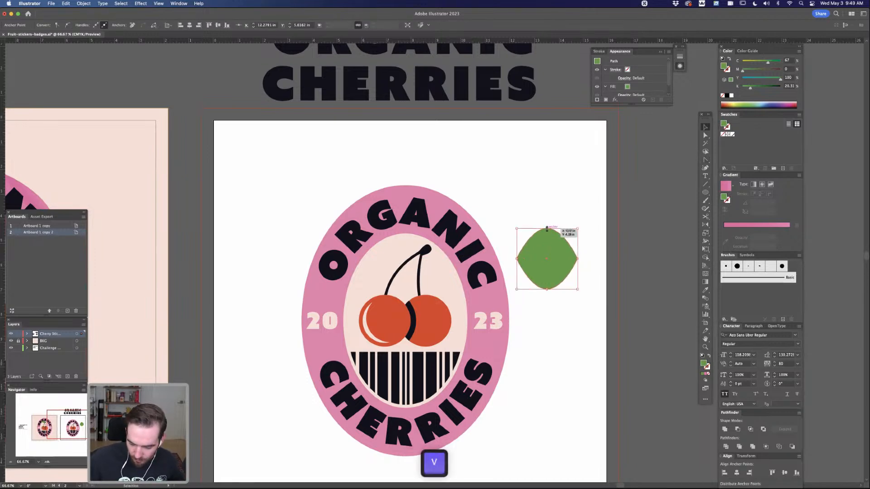
left_click_drag(547, 228, 551, 263)
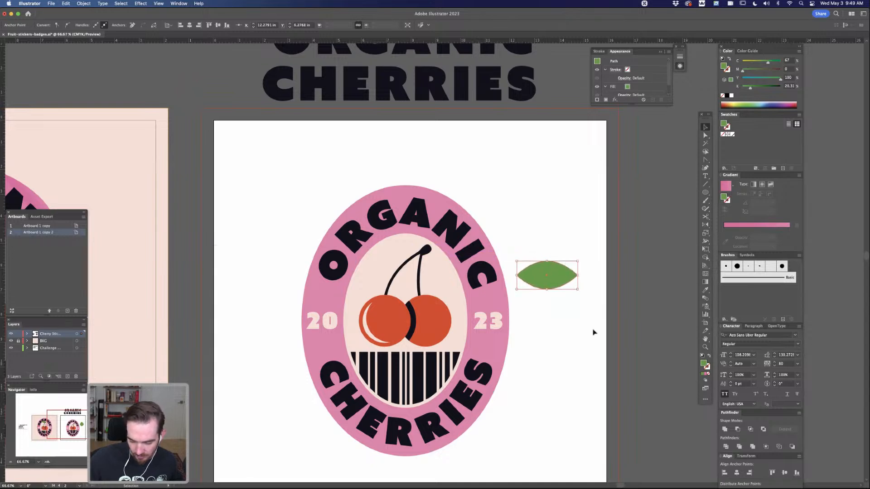
- Duplicate the leaf in place and lower the copy's upper anchor so the back leaf shows as a strip along the top
key("a")
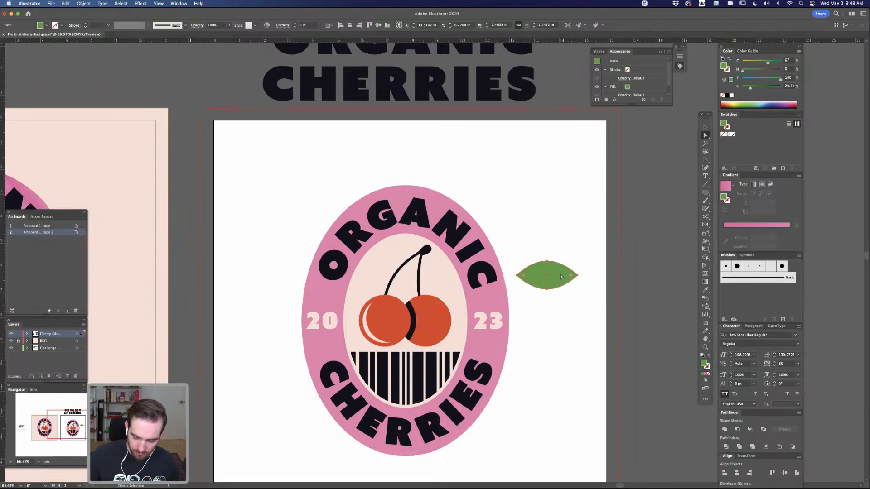
key("super+c")
key("super+f")
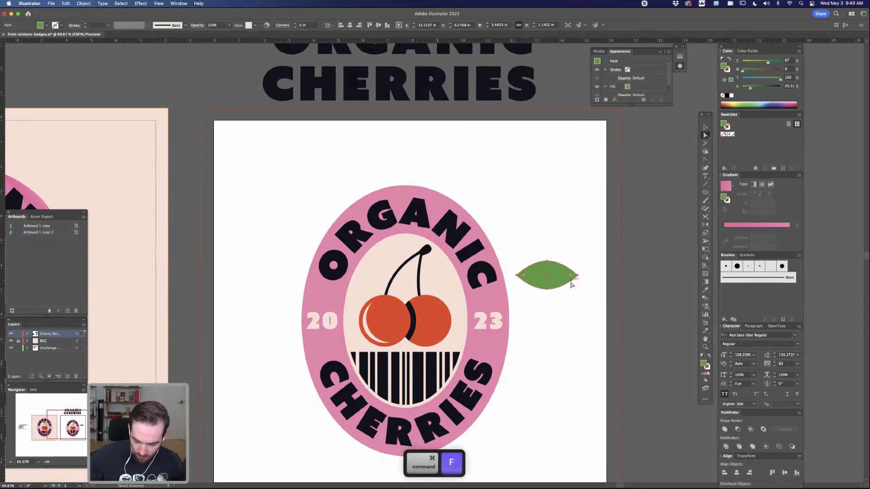
left_click_drag(547, 262, 548, 272)
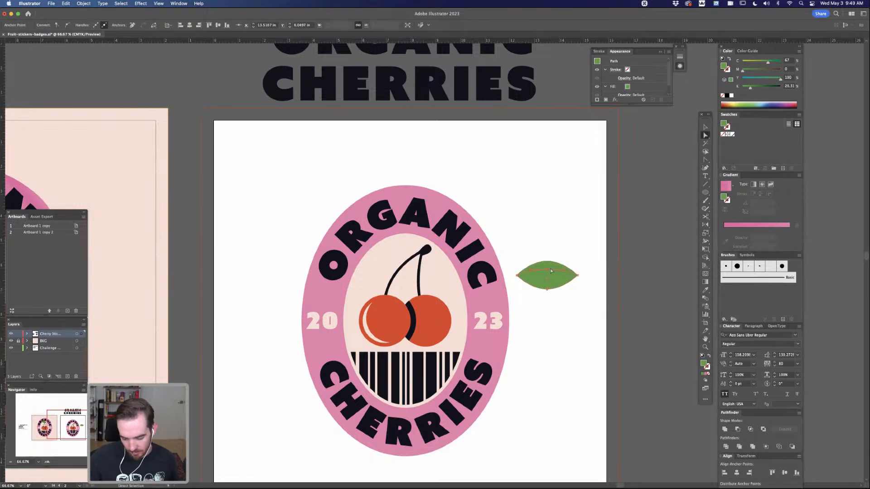
- Recolour the back leaf shape with the dark green sampled from the original badge's leaf
key("super+minus")
key("super+minus")
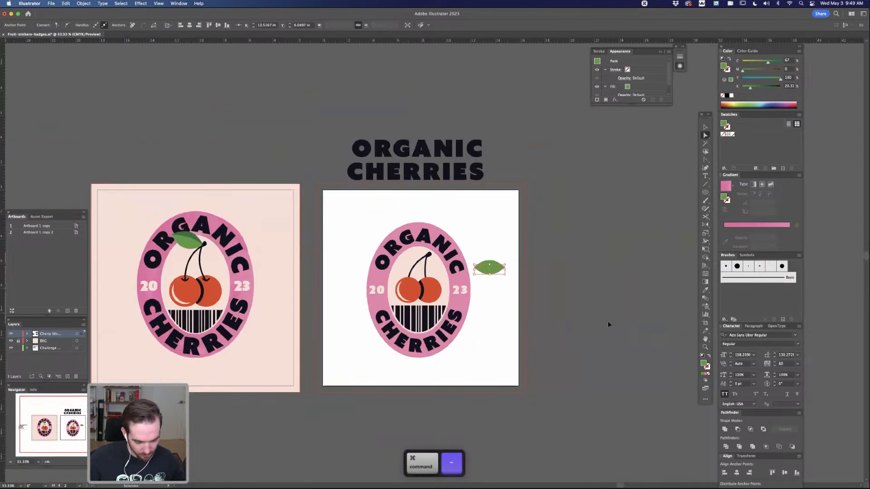
key("super+equal")
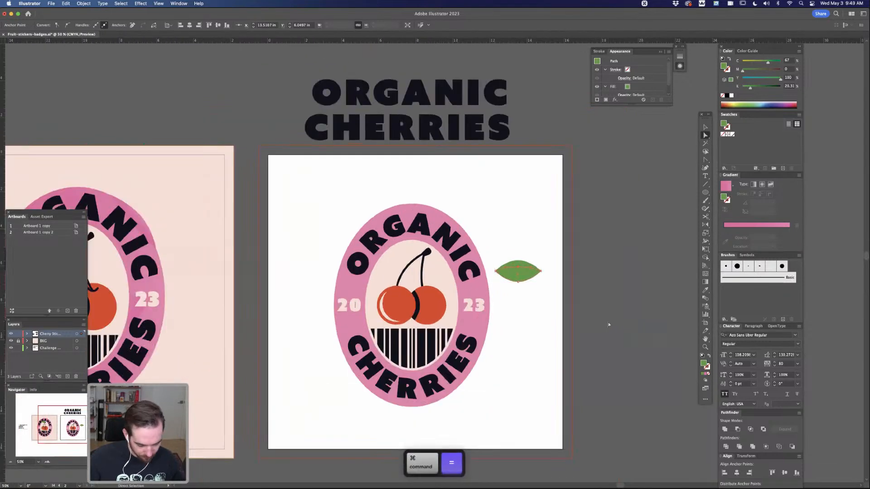
left_click(519, 266)
left_click_drag(511, 222, 565, 209)
key("i")
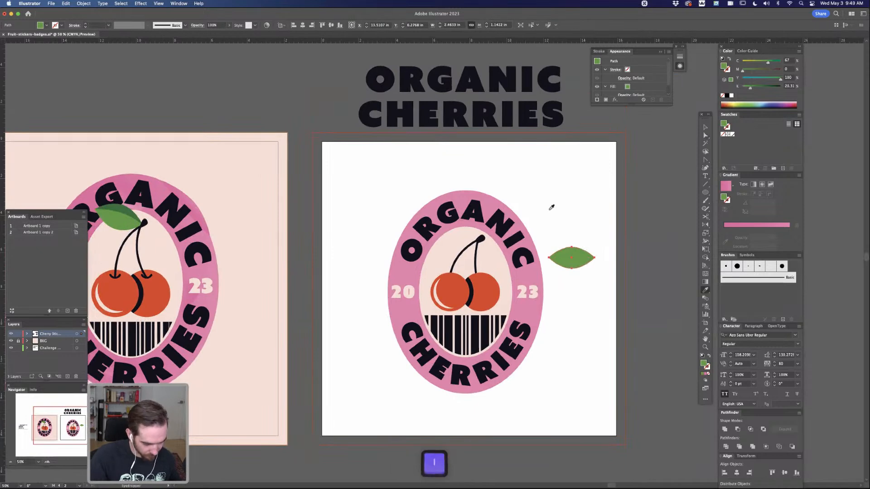
left_click(120, 207)
key("a")
left_click(593, 230)
- Group the two leaf shapes and place the leaf, tilted down towards the knob, at the top of the cherry stems
key("v")
left_click(584, 268)
key("super+g")
left_click_drag(586, 263, 480, 239)
scroll(464, 235, "up", 5)
- Move the stems and cherries slightly down together and bring them in front of the leaf
key("v")
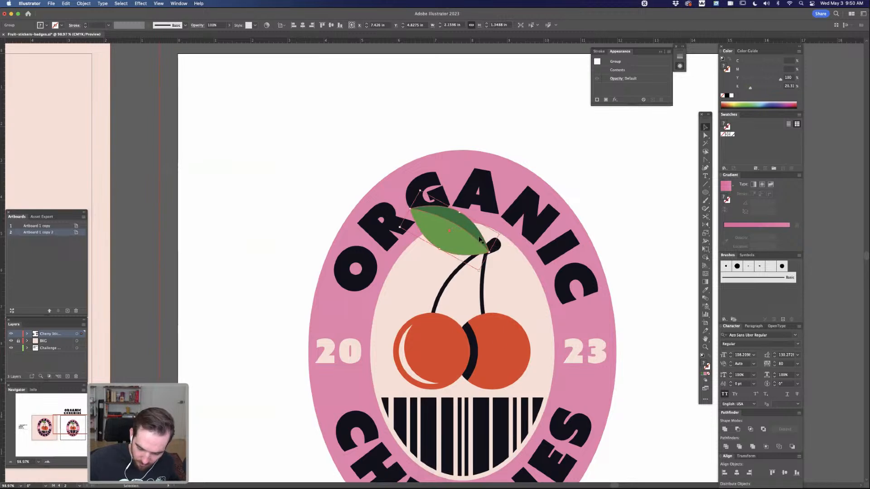
left_click(502, 344)
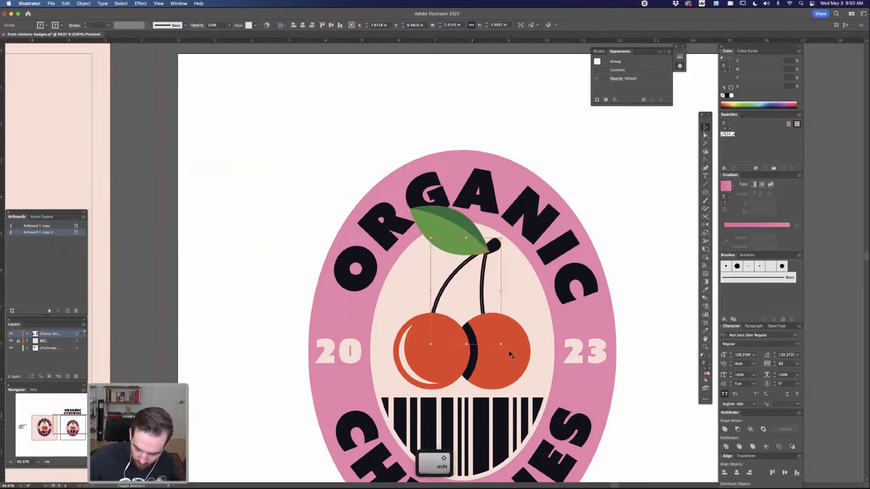
left_click_drag(502, 329, 505, 329)
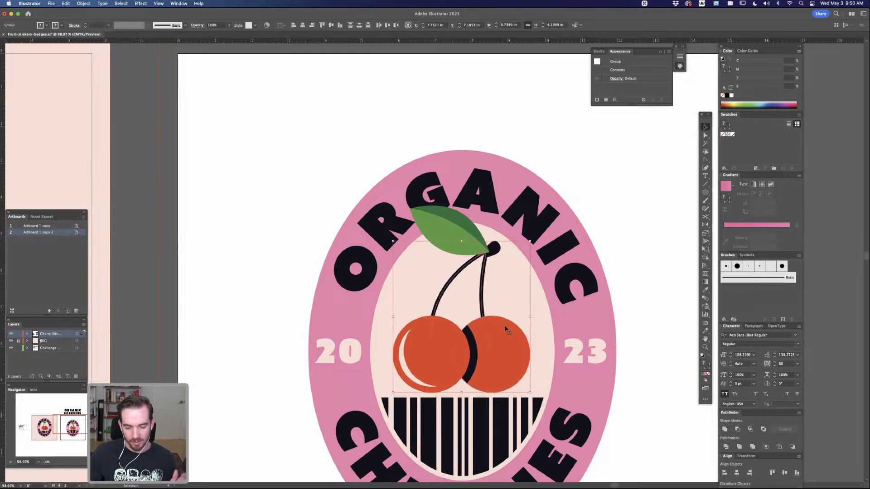
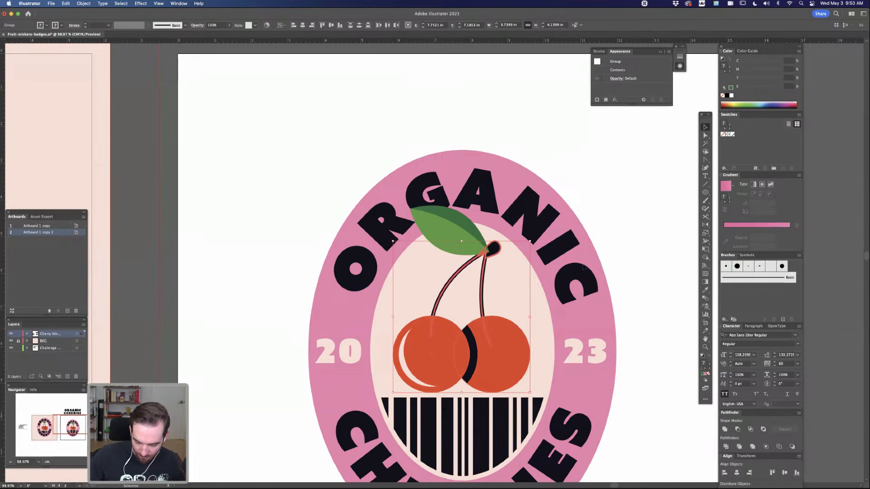
key("shift+super+bracketright")
left_click(618, 194)
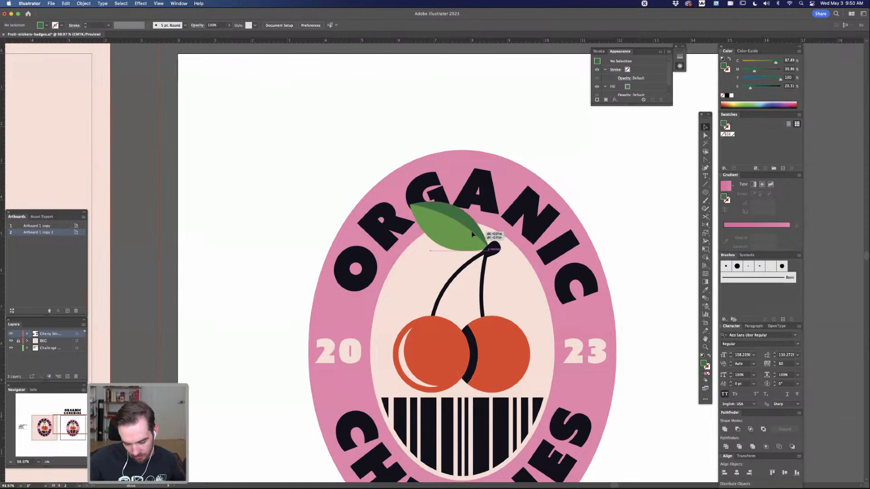
- Adjust the leaf's position against the stem knob and check the whole badge beside the original
left_click(473, 237)
left_click(604, 204)
key("super+minus")
key("super+minus")
key("super+minus")
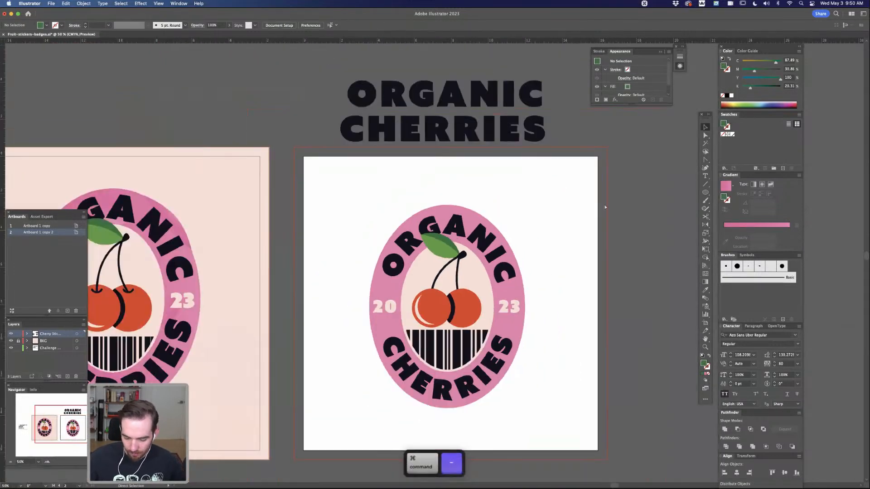
- Bring the stem group in front of the cherries
key("super+equal")
key("super+equal")
key("super+equal")
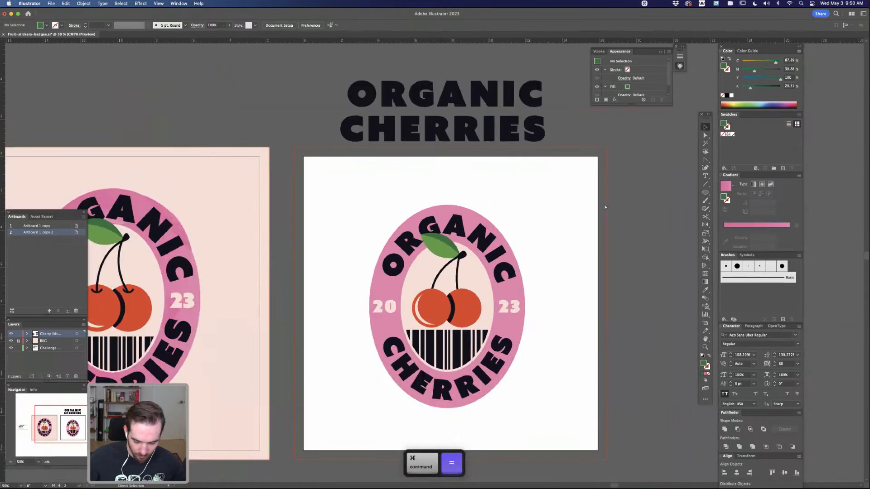
left_click(484, 309)
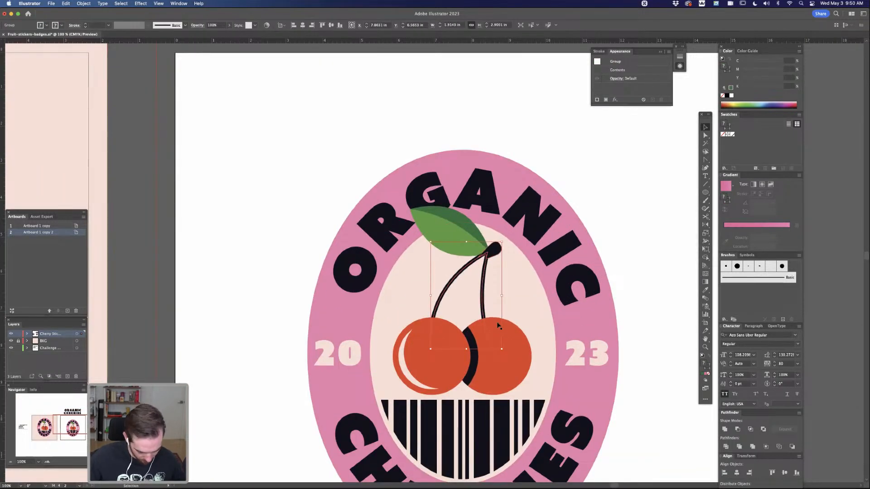
key("super+shift+bracketright")
left_click(633, 236)
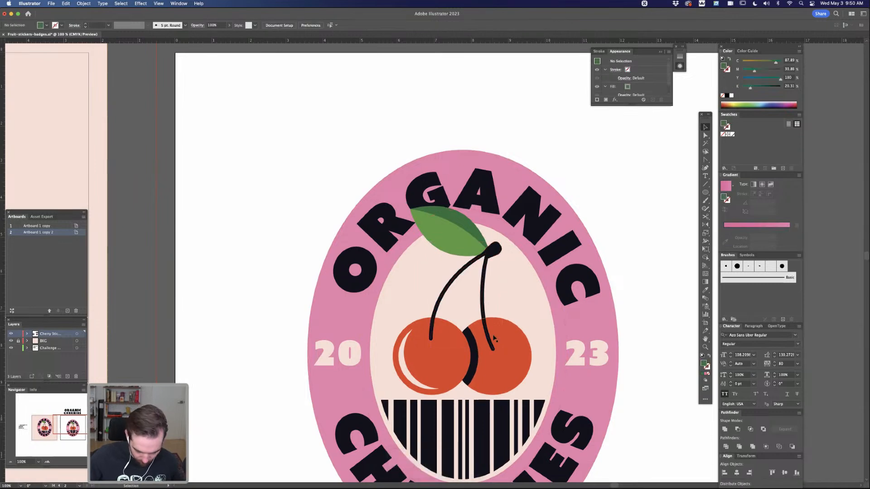
- Shorten both stems by adding an anchor point just inside each cherry's upper edge and deleting the lower end points
key("equal")
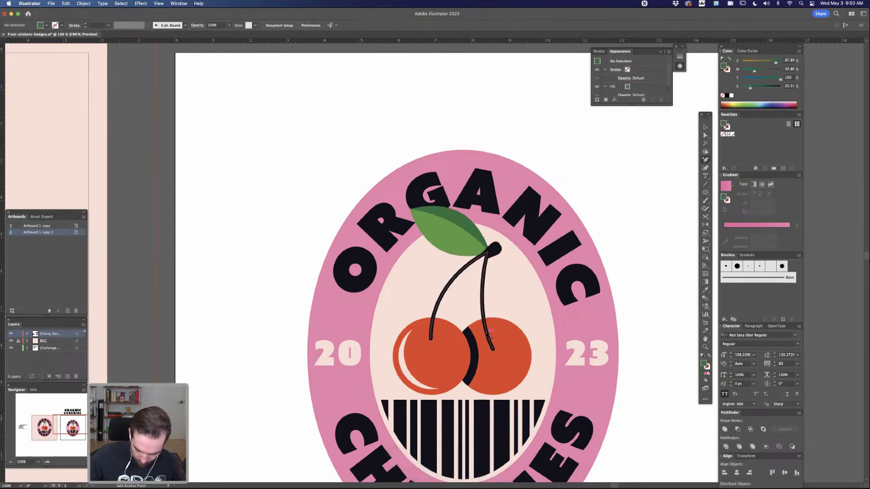
left_click(487, 332)
key("minus")
left_click(493, 349)
key("equal")
left_click(432, 327)
key("minus")
left_click(431, 338)
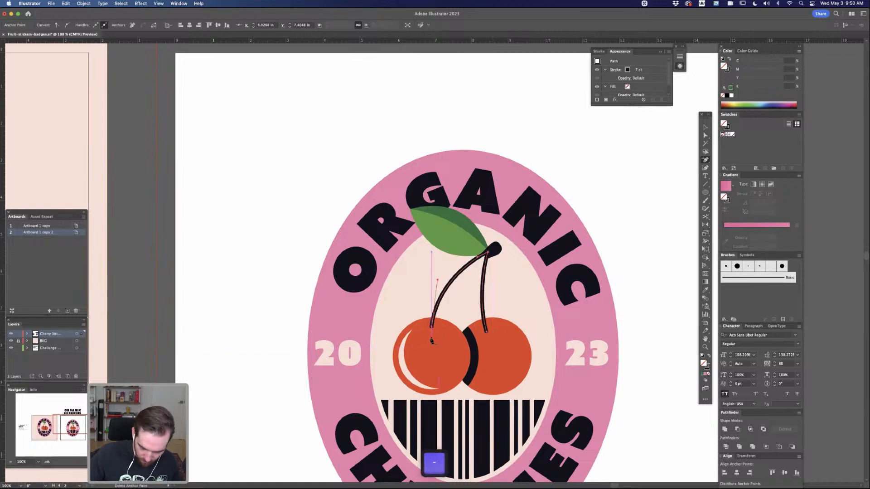
key("a")
left_click(647, 252)
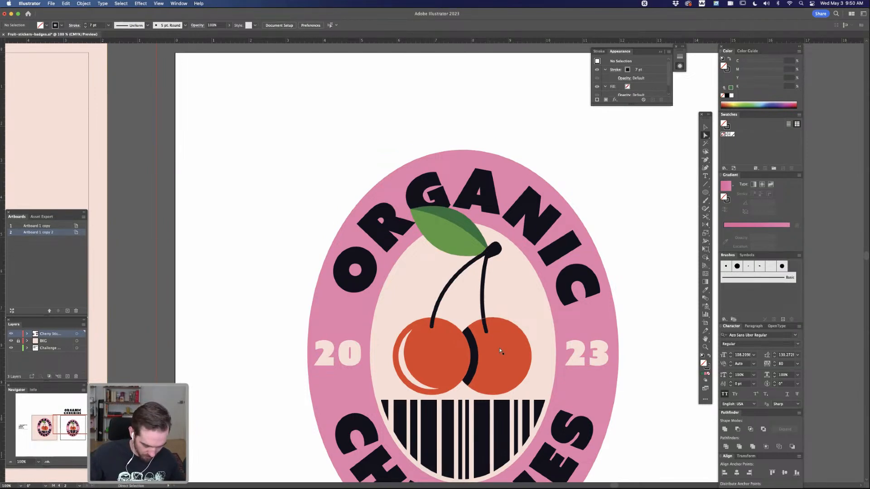
- Draw a small upward-curving 7 pt black stroke across the lower end of each stem to form the cherry dimples
left_click(487, 335)
key("p")
mouse_move(476, 332)
left_mouse_down()
mouse_move(497, 331)
mouse_move(511, 315)
left_mouse_up()
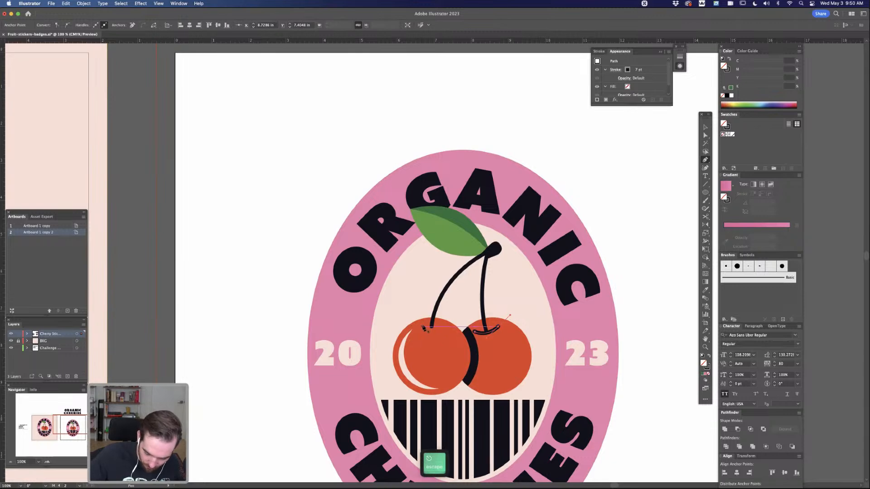
key("super+shift+a")
left_click_drag(423, 327, 444, 330)
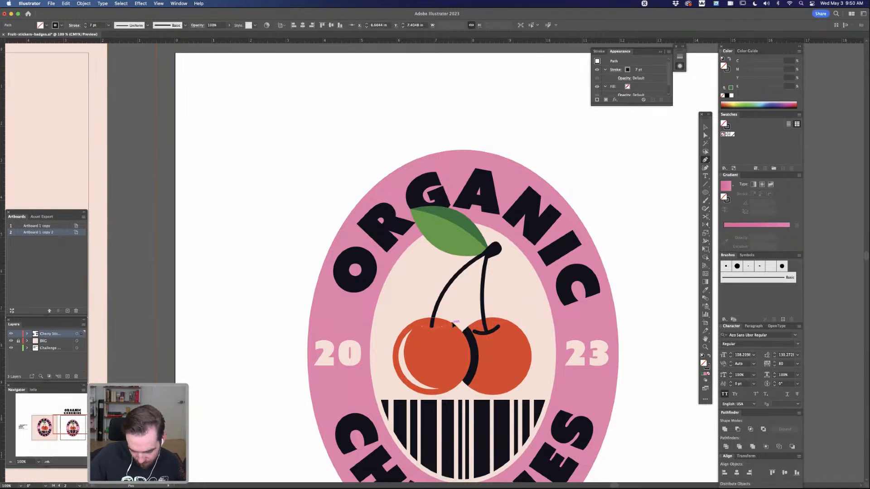
left_click(622, 234, "super")
key("a")
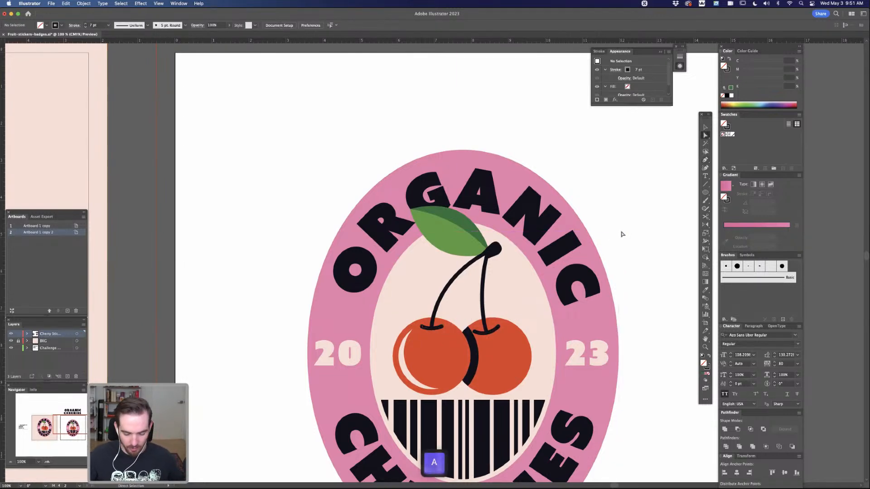
key("super+minus")
key("super+minus")
key("space")
left_click_drag(584, 303, 612, 299)
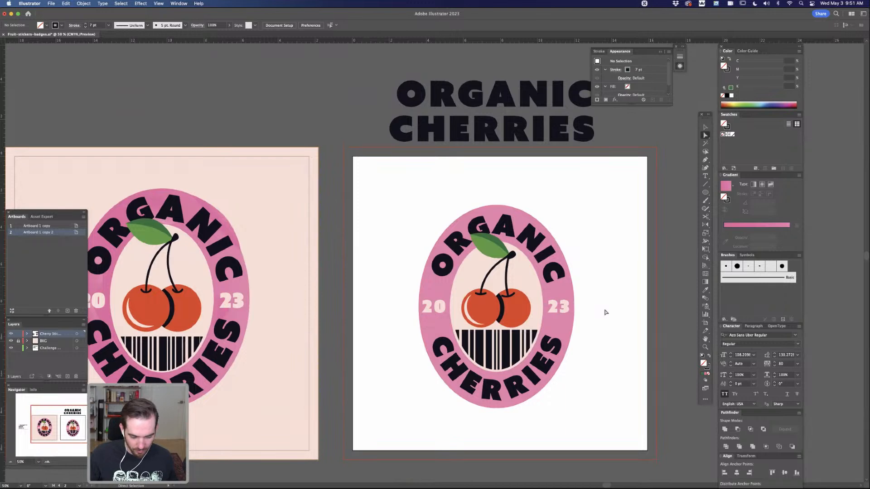
key("super")
key("super")
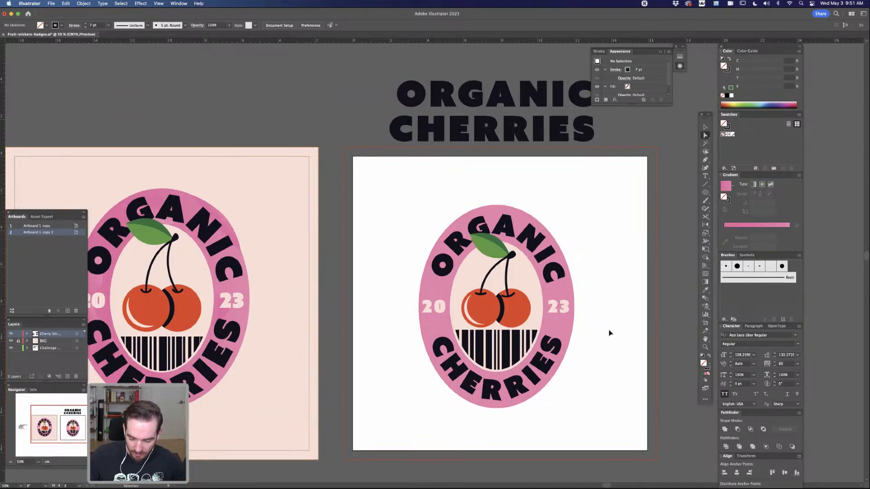
- Draw a closed rounded shape with the ring's pink fill and no stroke over the 23, between the C and the S
key("super+equal")
key("super+equal")
left_click_drag(690, 336, 512, 302)
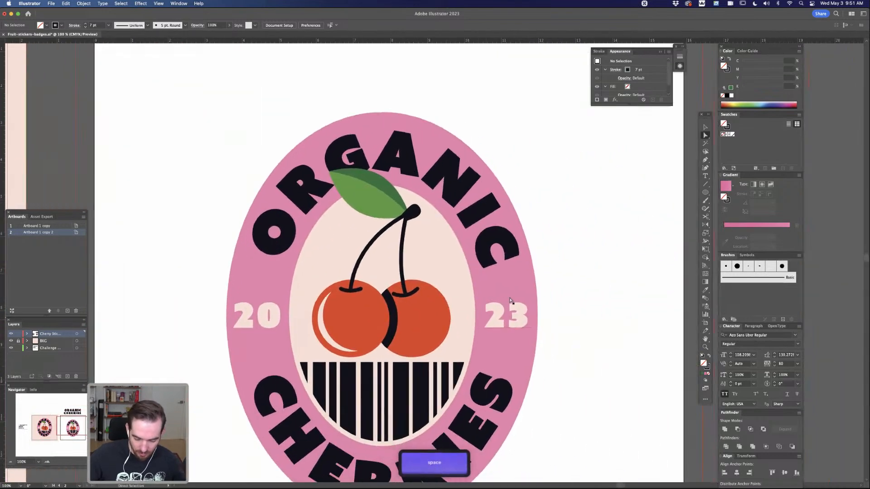
left_click(519, 278)
left_click(577, 249)
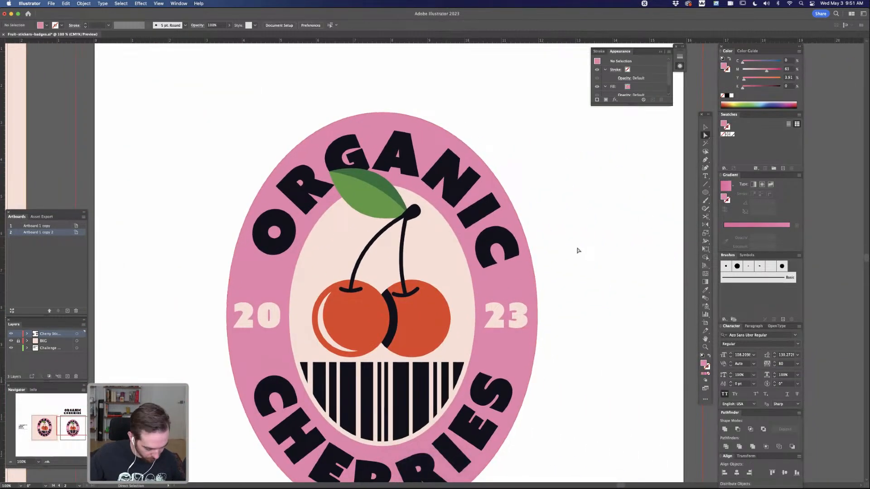
key("p")
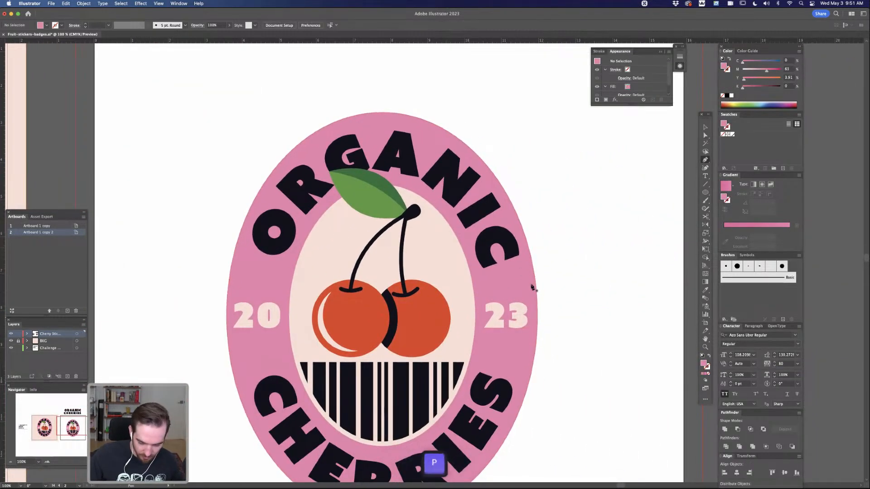
left_click(513, 266)
left_click_drag(495, 307, 524, 278)
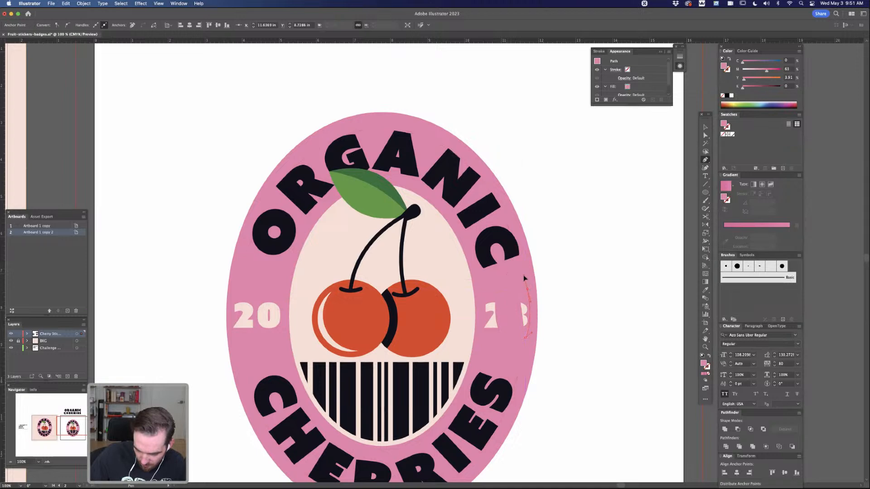
left_click(514, 266)
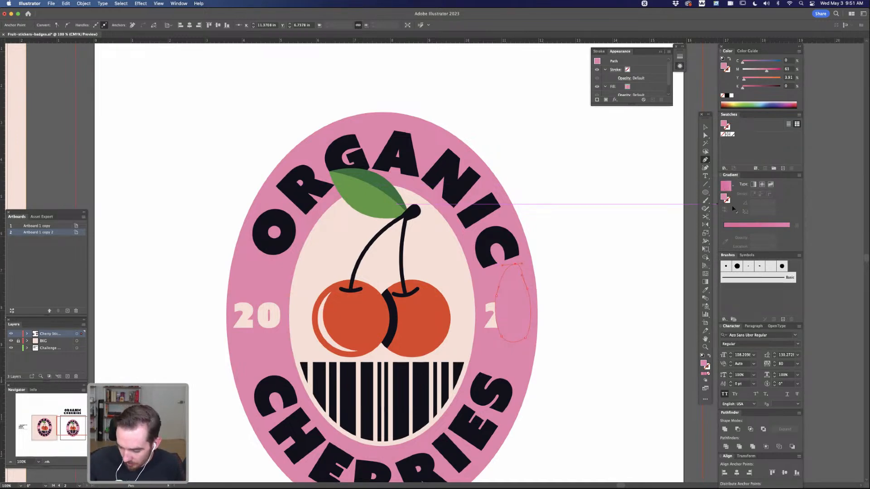
- Fill the shape over the 23 with a linear pink gradient, its stops at both ends and the starting stop set to 78% magenta
left_click(733, 226)
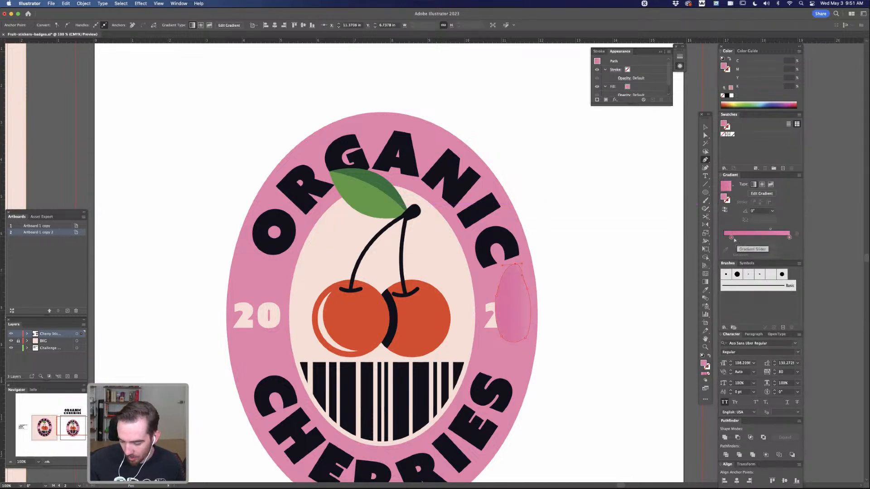
left_click_drag(733, 238, 731, 239)
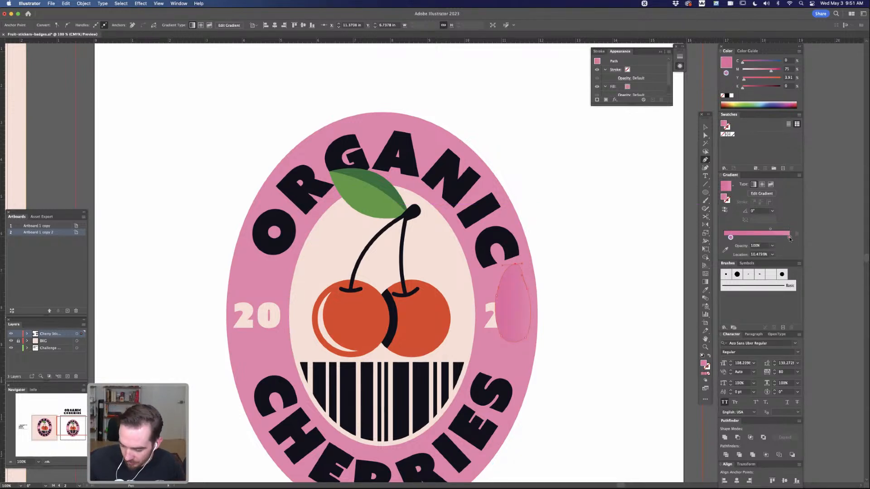
mouse_move(730, 238)
left_mouse_down()
mouse_move(744, 237)
mouse_move(729, 238)
left_mouse_up()
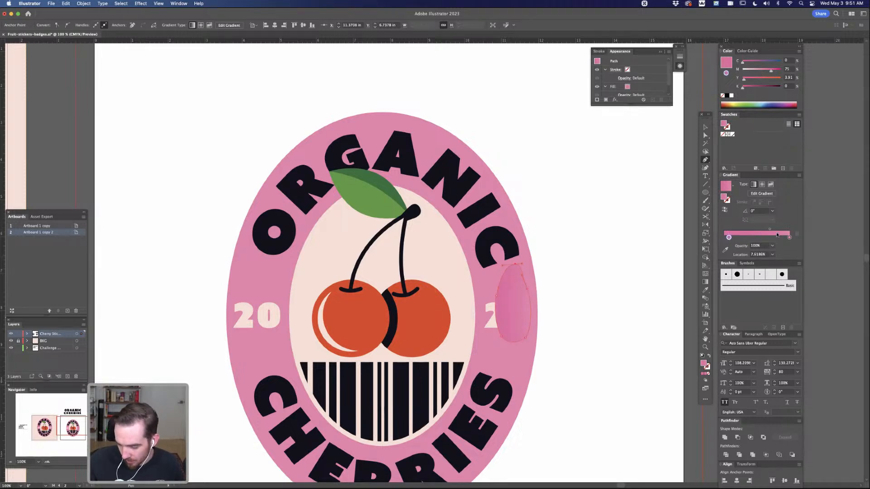
left_click_drag(729, 238, 776, 238)
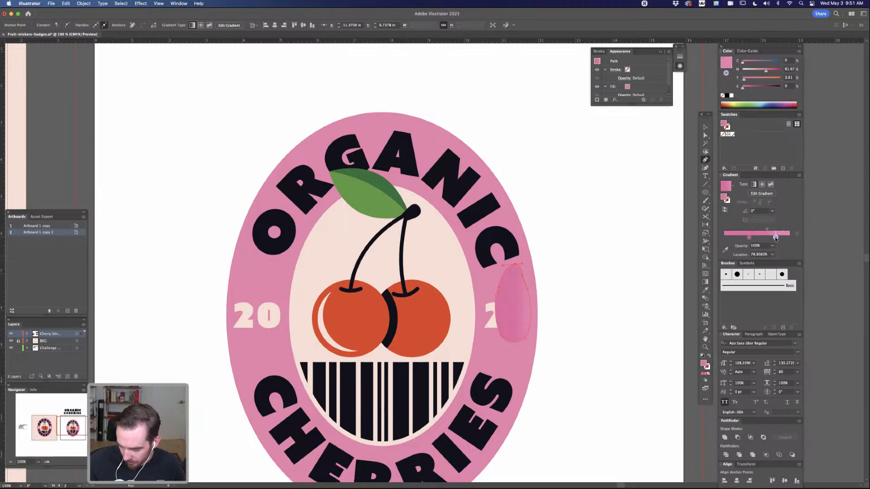
left_click(749, 238)
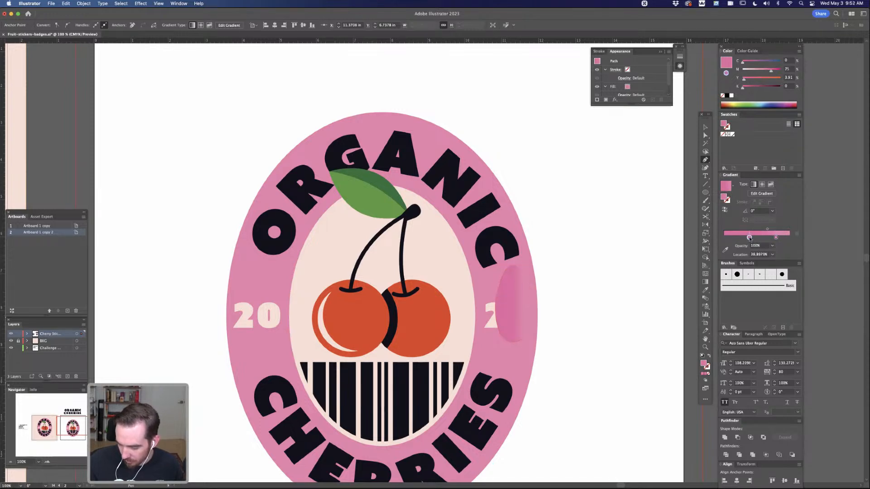
left_click(784, 238)
left_click_drag(749, 238, 721, 239)
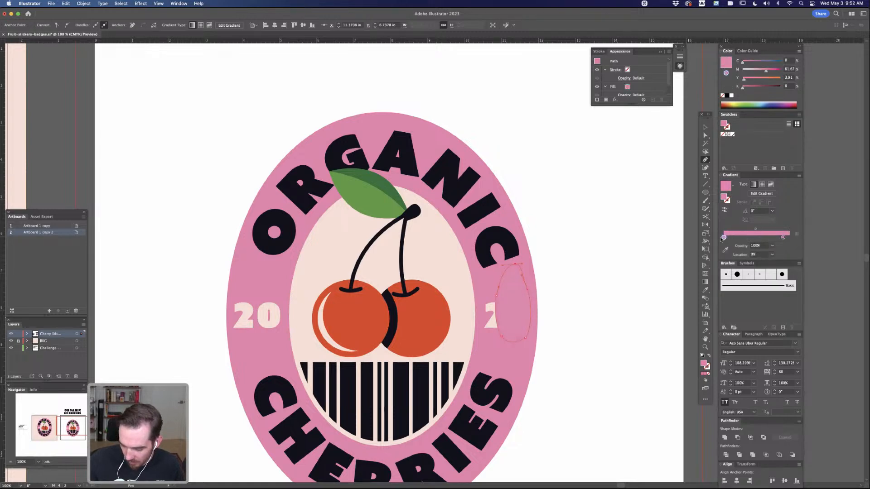
left_click_drag(784, 238, 797, 238)
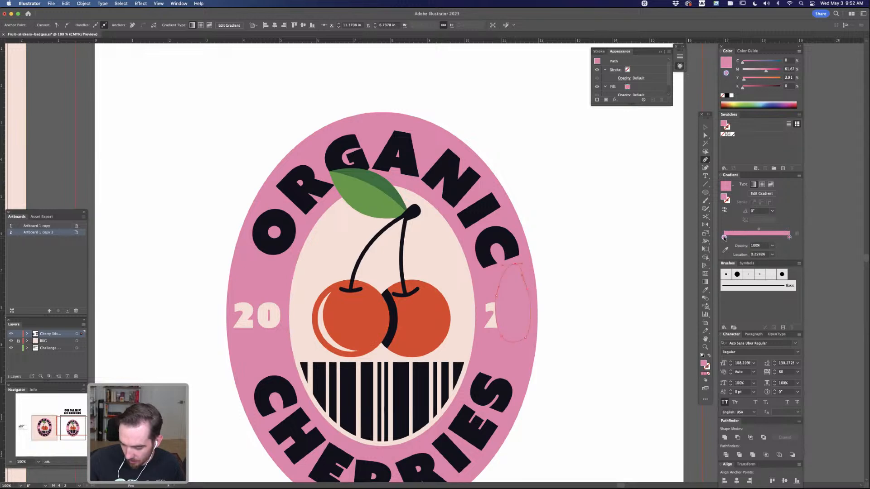
double_click(724, 237)
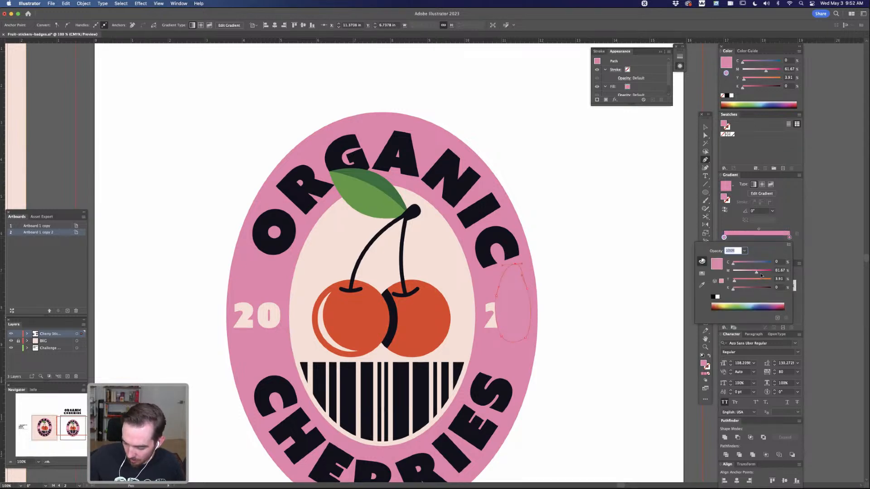
left_click_drag(759, 273, 762, 273)
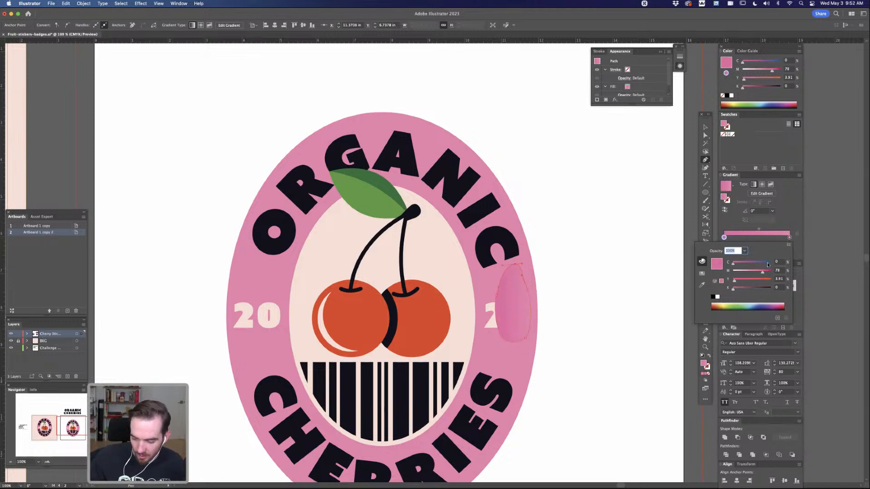
left_click(658, 192)
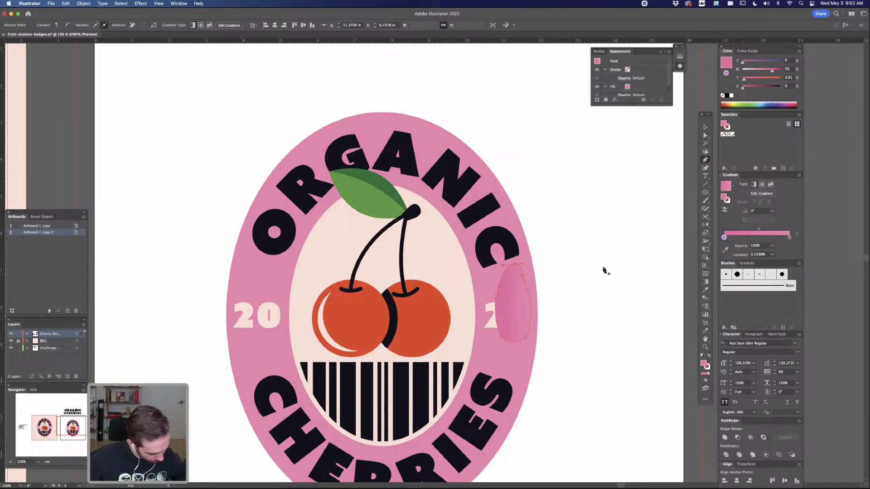
- Move the gradient shape inward over the 23 and send it backward until it sits behind the digits
key("a")
left_click_drag(515, 293, 508, 300)
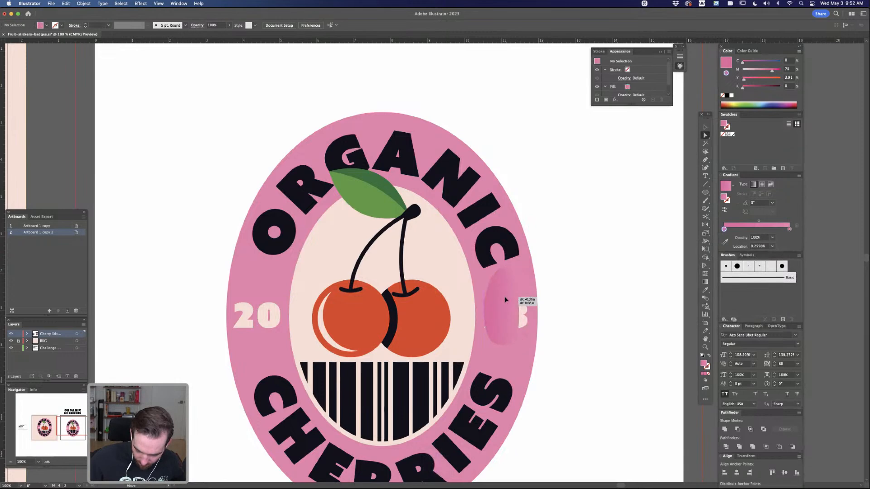
key("super")
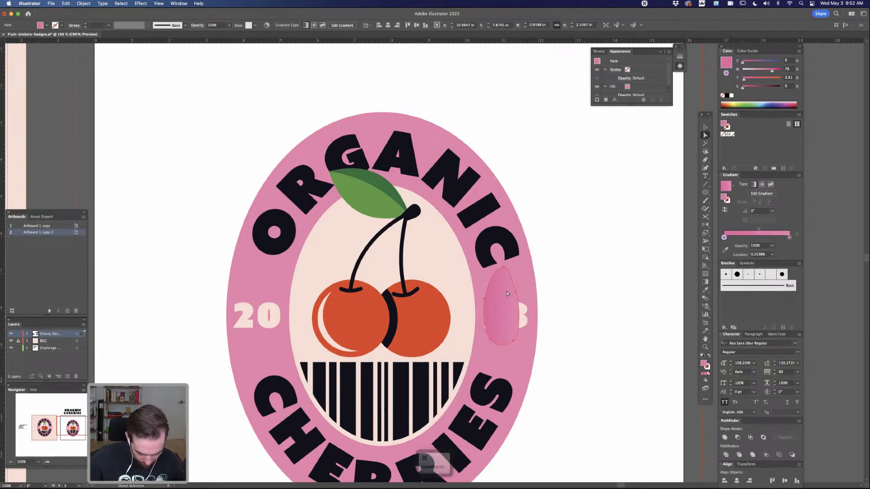
key("super+bracketleft")
key("super+bracketleft")
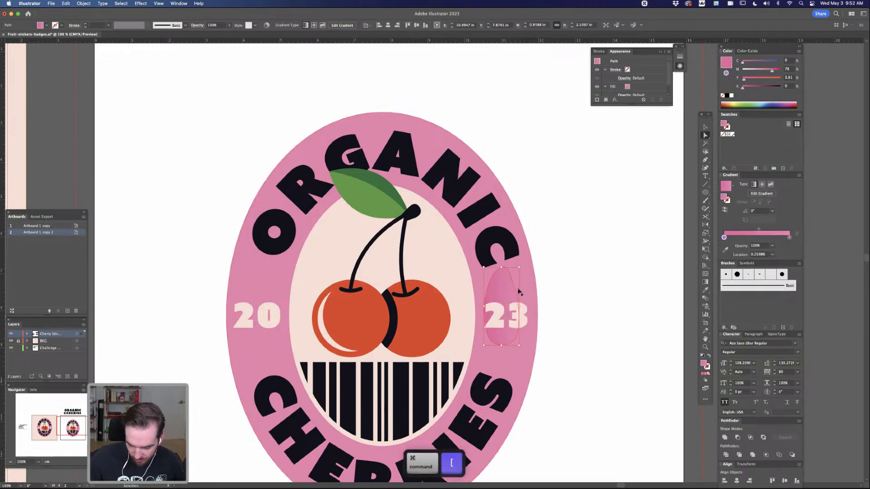
left_click(576, 280)
mouse_move(502, 292)
left_mouse_down()
mouse_move(498, 286)
mouse_move(500, 297)
left_mouse_up()
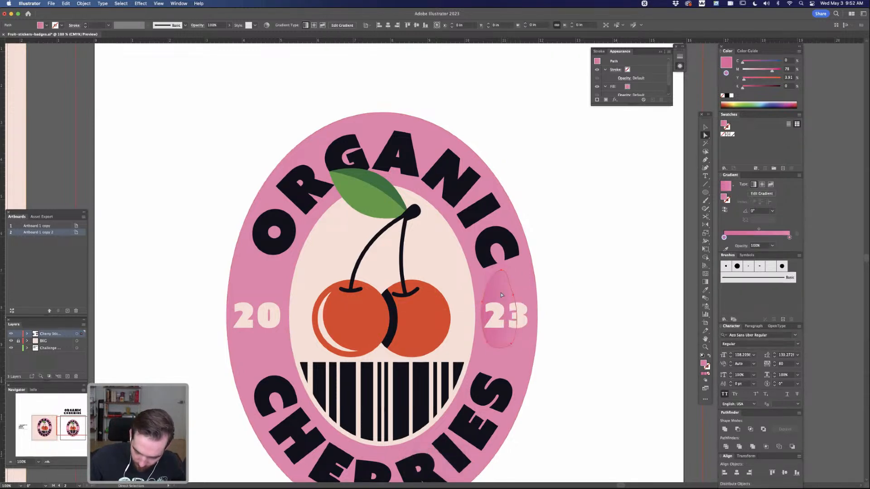
- Soften the shape's gradient by setting its starting stop to 71% magenta
double_click(725, 237)
left_click_drag(763, 274, 761, 274)
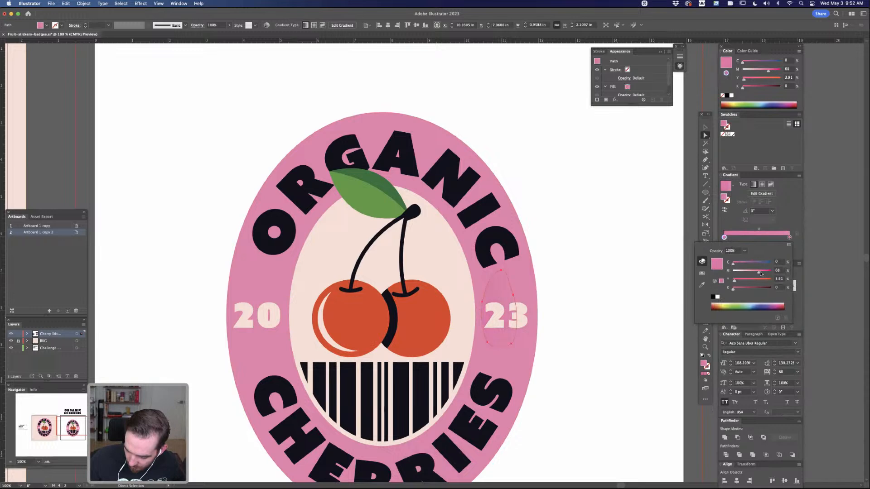
left_click(639, 285)
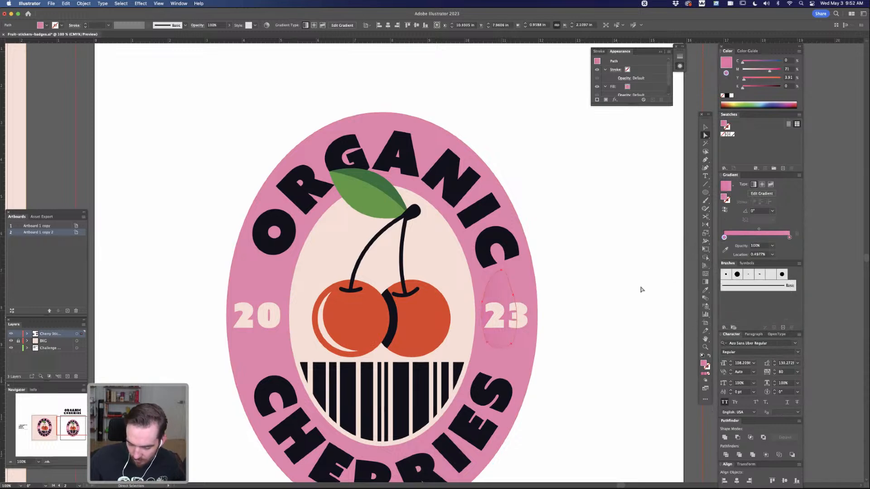
left_click(619, 331)
- Copy the shading shape from the 23 to the 20 and reshape its anchor points into a slanted patch about 1.37 by 2.85 in
left_click(503, 292)
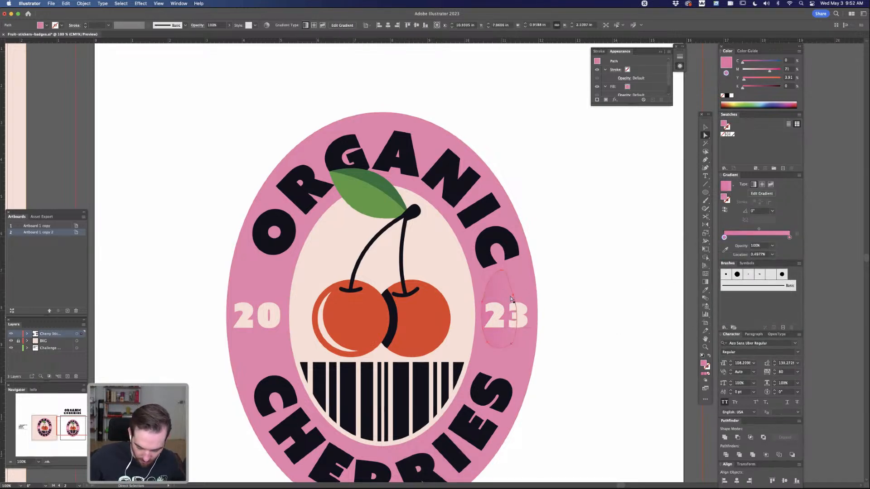
left_click_drag(504, 295, 242, 366)
mouse_move(248, 294)
left_mouse_down()
mouse_move(240, 271)
mouse_move(250, 266)
mouse_move(244, 290)
left_mouse_up()
left_click(278, 335)
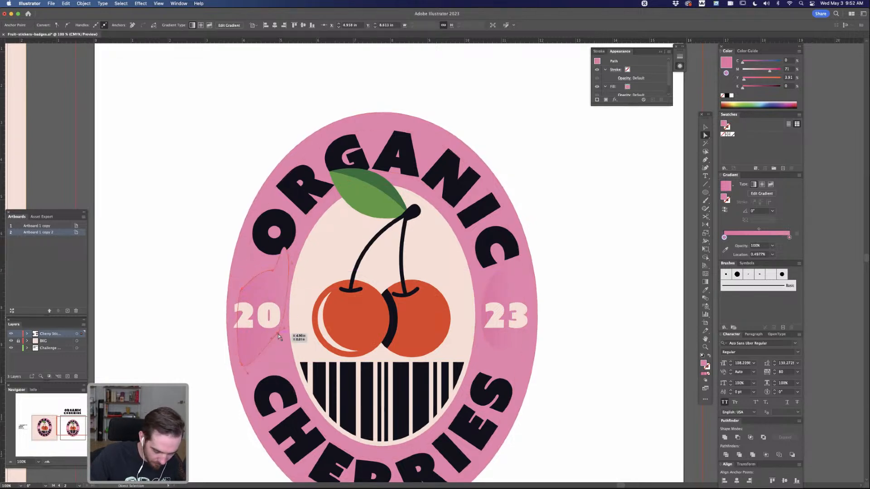
key("shift+c")
left_click_drag(278, 335, 285, 298)
key("space")
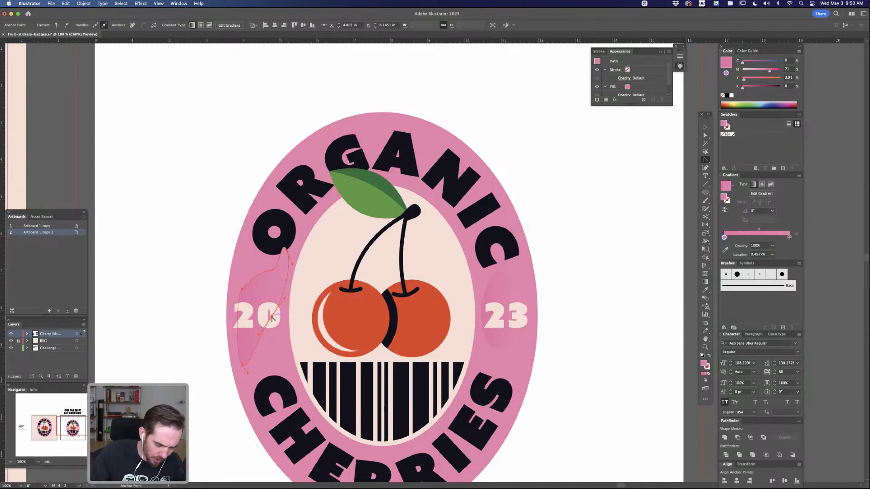
key("a")
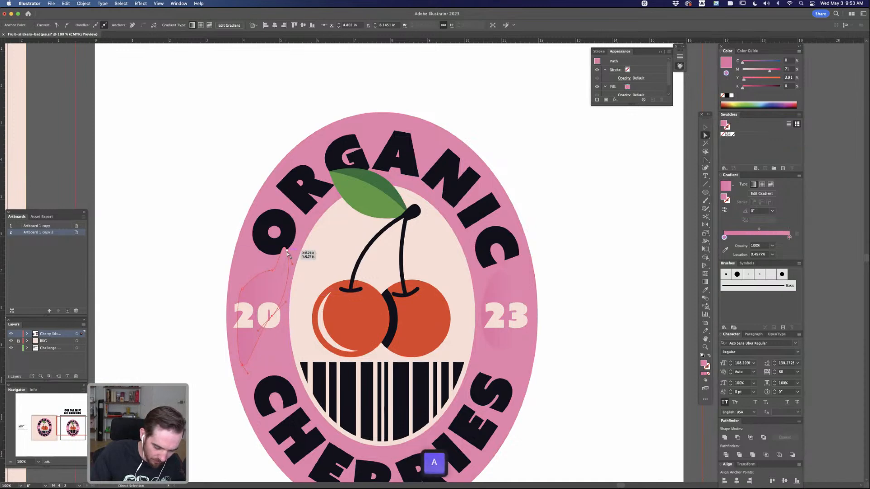
mouse_move(272, 271)
left_mouse_down()
mouse_move(256, 271)
mouse_move(263, 262)
left_mouse_up()
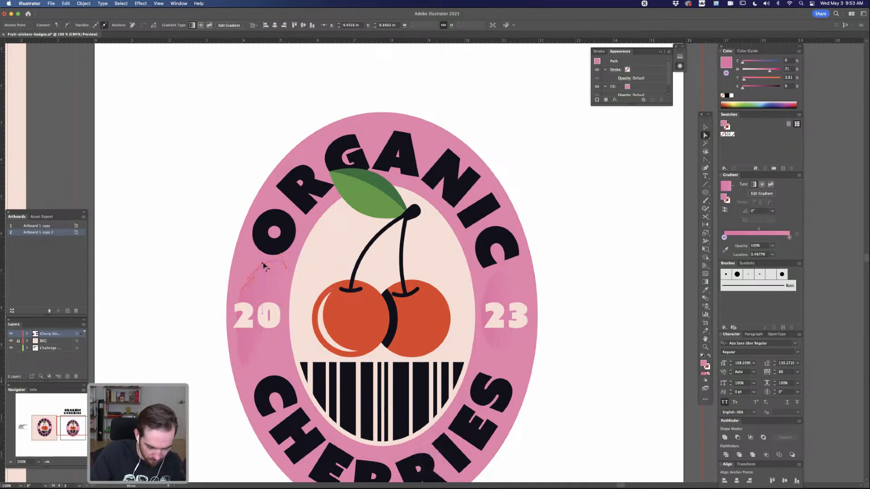
- Adjust the stacking of the patch at the 20 so it lies behind the digits but above the ring
key("super+bracketleft")
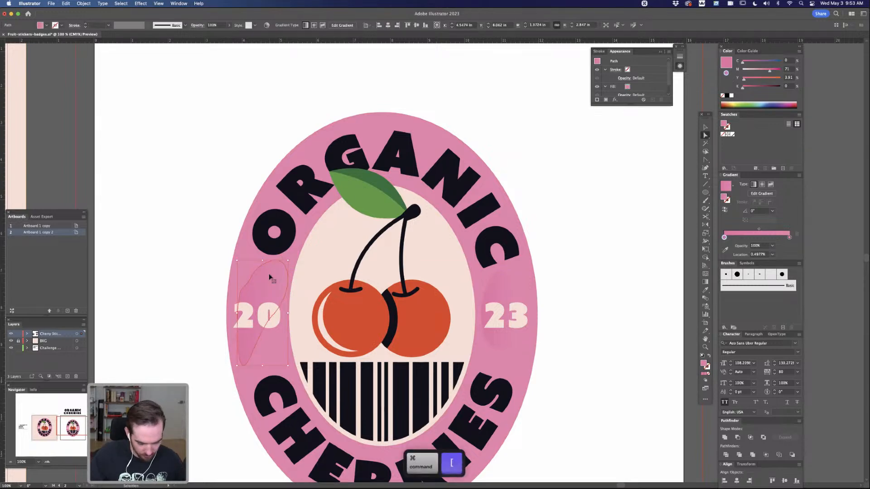
key("super+bracketleft")
key("super+bracketleft")
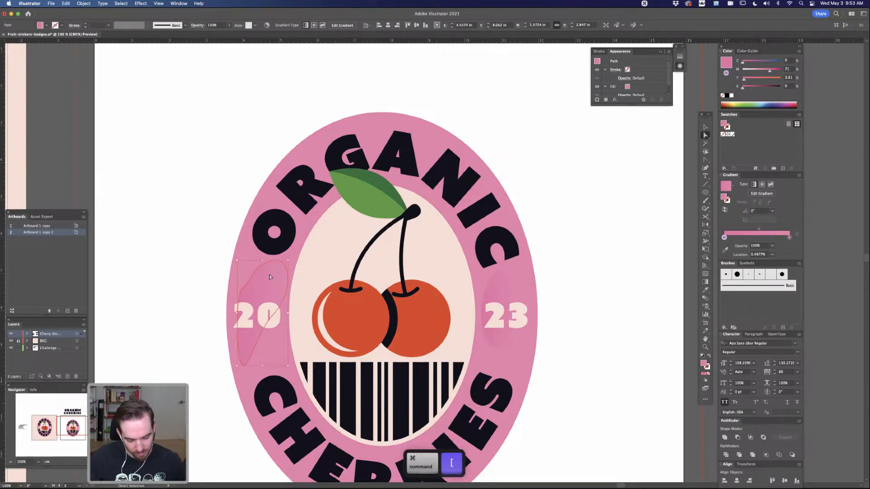
key("super+bracketright")
key("super+bracketright")
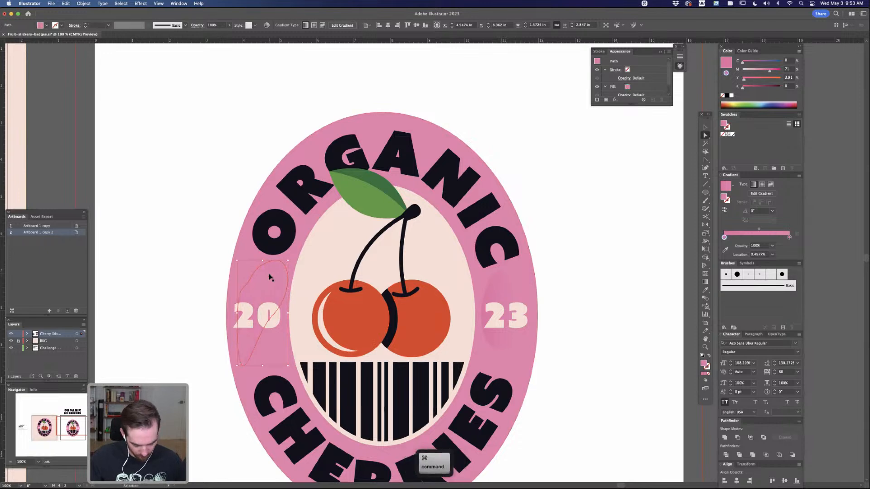
left_click(579, 248)
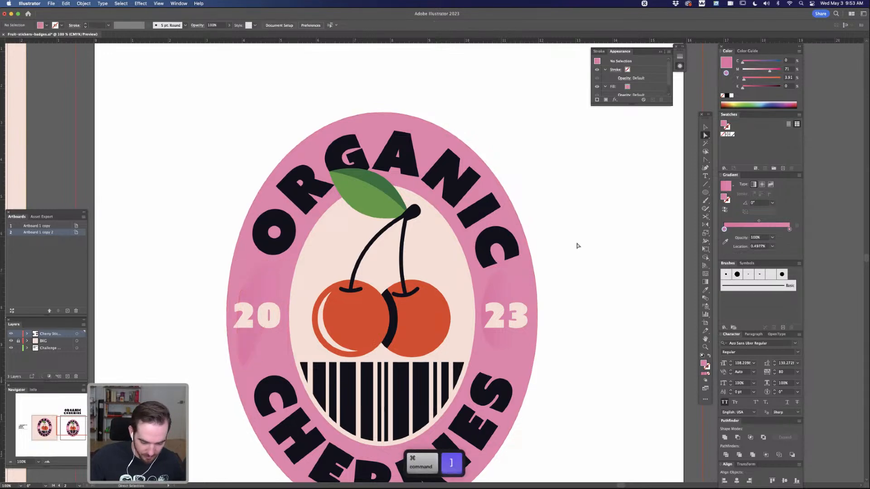
- Draw a closed rounded shape about 1.06 by 1.37 in between the second R and the I of CHERRIES, with the same pink gradient fill
left_click(271, 288)
key("space")
left_click_drag(443, 386, 462, 301)
key("p")
left_click_drag(443, 357, 432, 367)
left_click_drag(450, 398, 464, 398)
left_click_drag(475, 370, 454, 379)
left_click(445, 358)
key("a")
key("i")
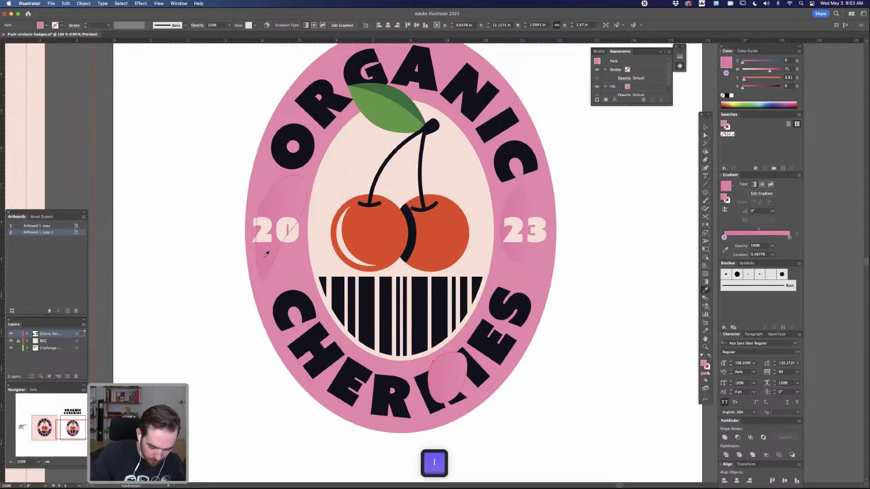
key("a")
- Move the new shape onto the second R of CHERRIES and send it backward behind the lettering
left_click(473, 372)
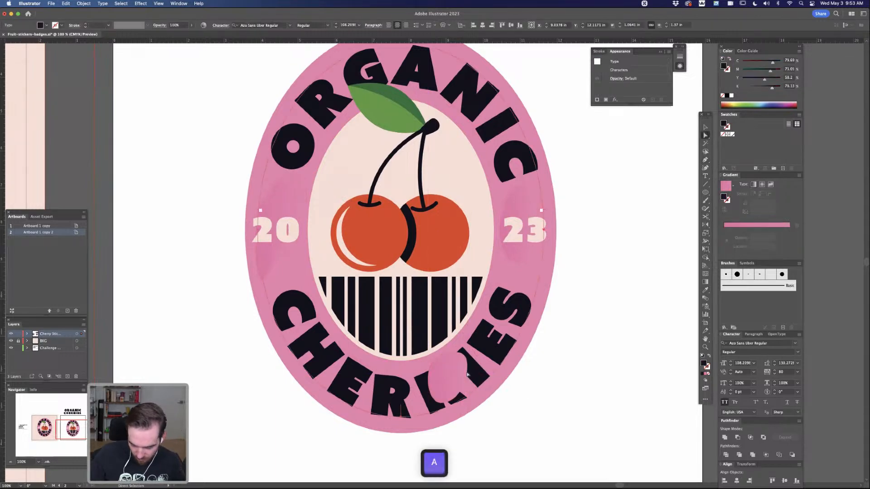
left_click(442, 382)
key("super+bracketleft")
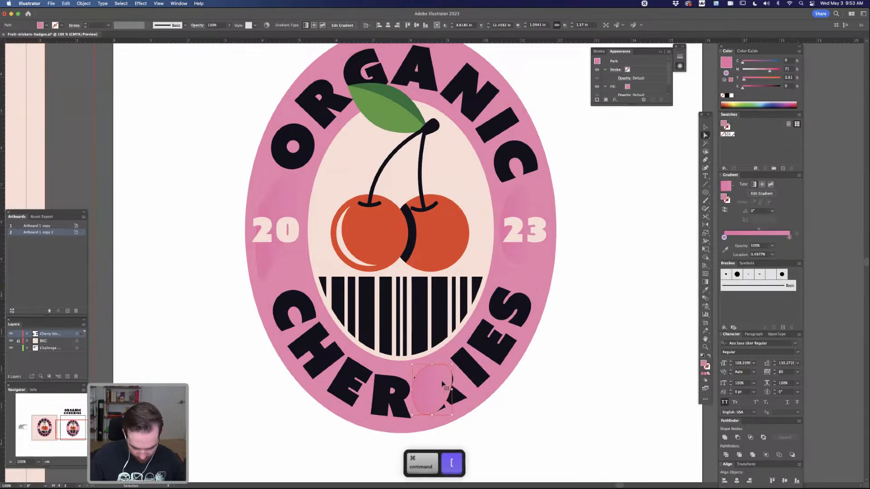
key("super+bracketleft")
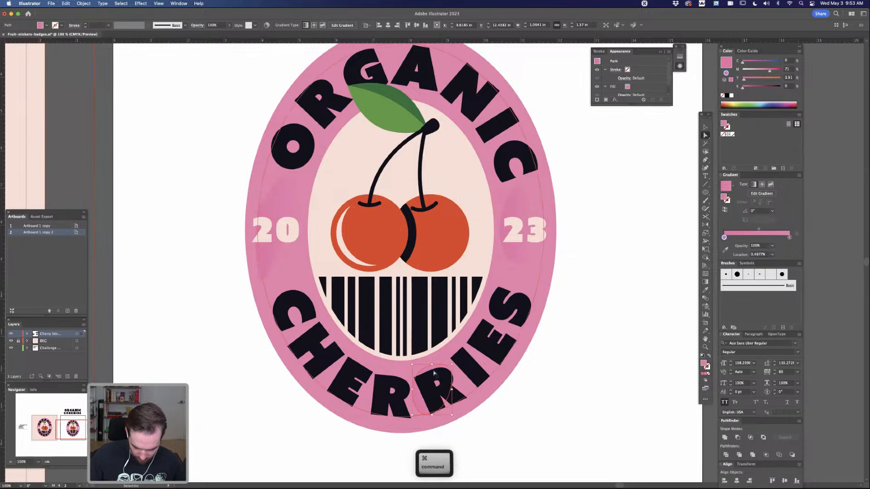
- Reshape the shading patch behind the second R of CHERRIES by repositioning its anchor points and curves
left_click_drag(442, 367, 476, 405)
left_click_drag(470, 373, 463, 380)
left_click(462, 347)
left_click_drag(460, 345, 464, 342)
left_click_drag(424, 366, 427, 362)
left_click(594, 314)
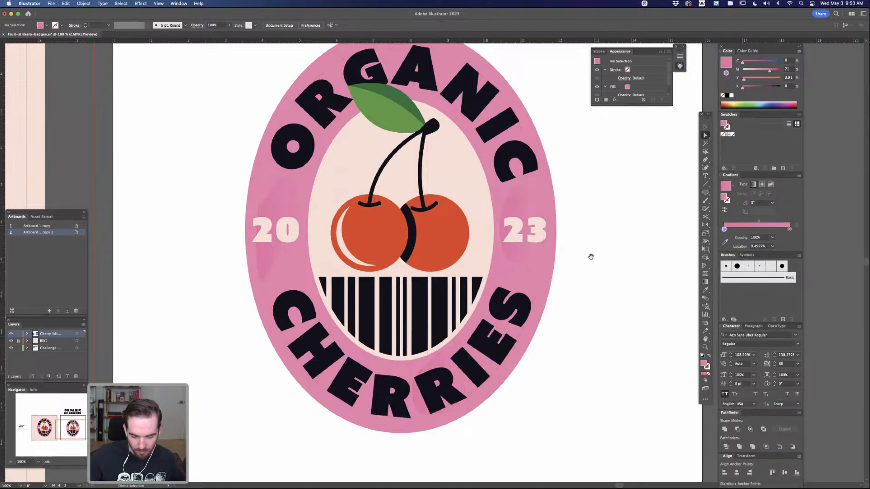
- Copy the shading shape from the 23 to the N of ORGANIC, placed behind the lettering
key("space")
left_click_drag(590, 256, 582, 307)
left_click_drag(513, 259, 466, 129)
key("super+[")
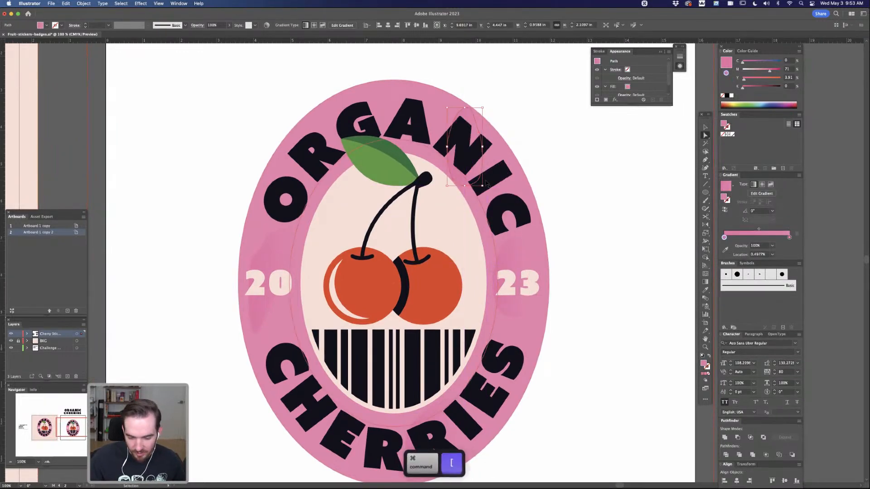
- Reshape the patch behind the N of ORGANIC by moving its upper and lower anchor points to follow the ring
left_click_drag(466, 111, 444, 100)
mouse_move(444, 99)
left_mouse_down()
mouse_move(453, 97)
mouse_move(487, 140)
mouse_move(444, 128)
mouse_move(433, 105)
mouse_move(442, 103)
left_mouse_up()
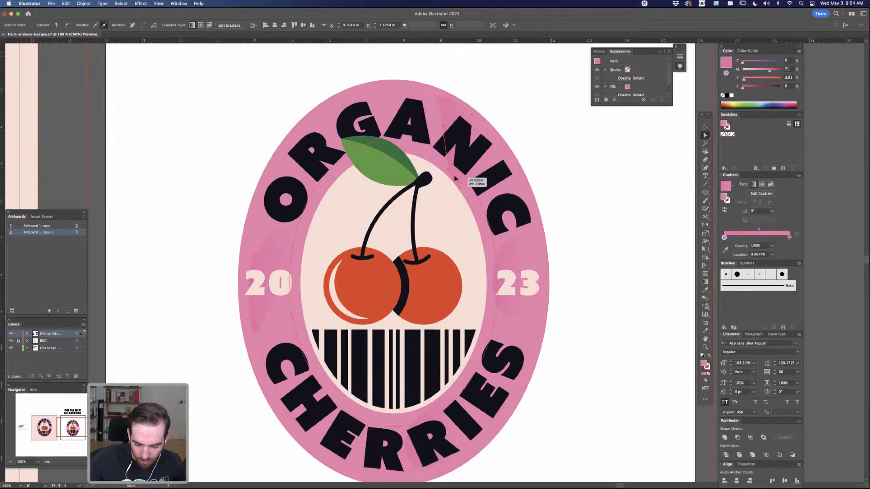
left_click_drag(477, 182, 498, 170)
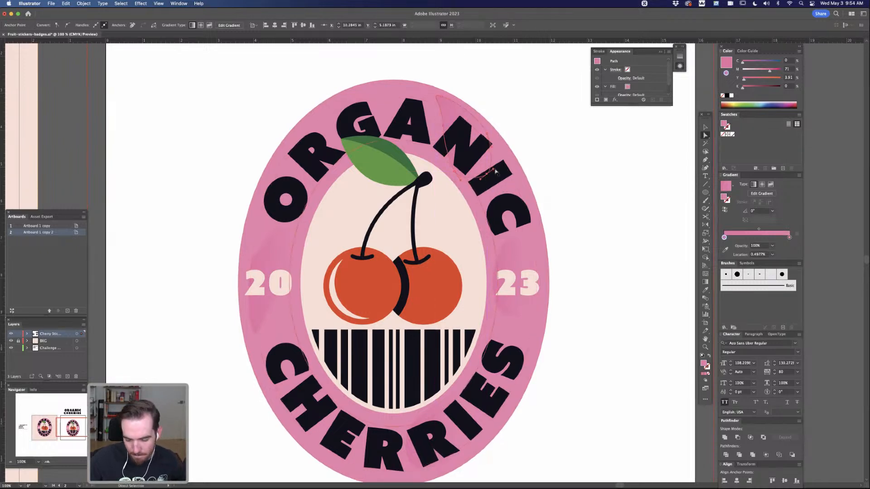
left_click(538, 141)
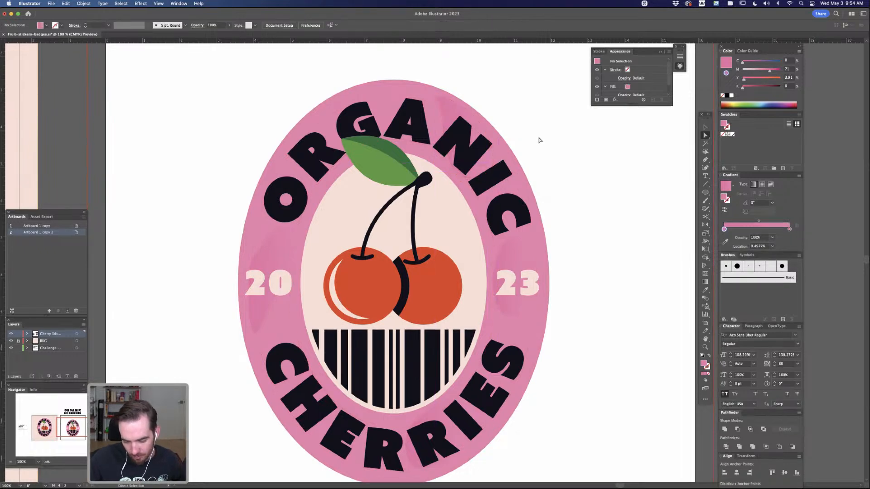
key("super+minus")
key("super+minus")
key("space")
left_click_drag(526, 306, 631, 307)
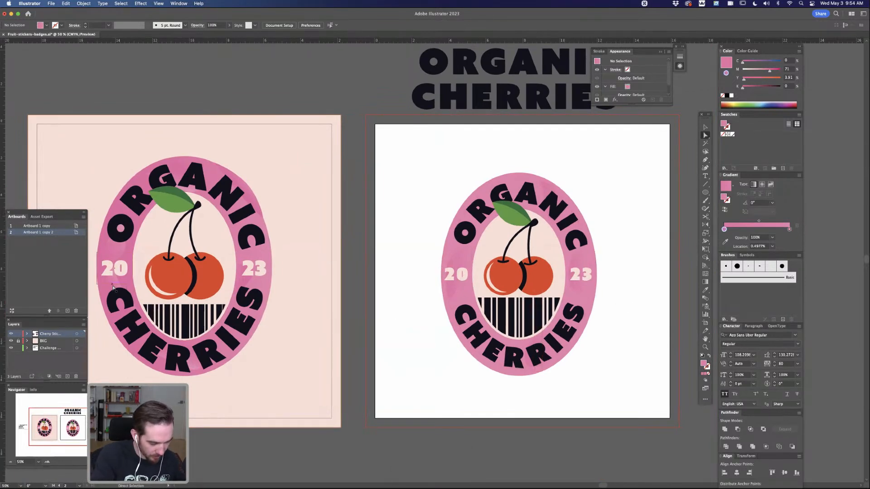
- Copy a gradient shading patch from the reference ring beside the second badge and apply its gradient to the patch behind the 20
left_click_drag(128, 291, 392, 289)
left_click(452, 295)
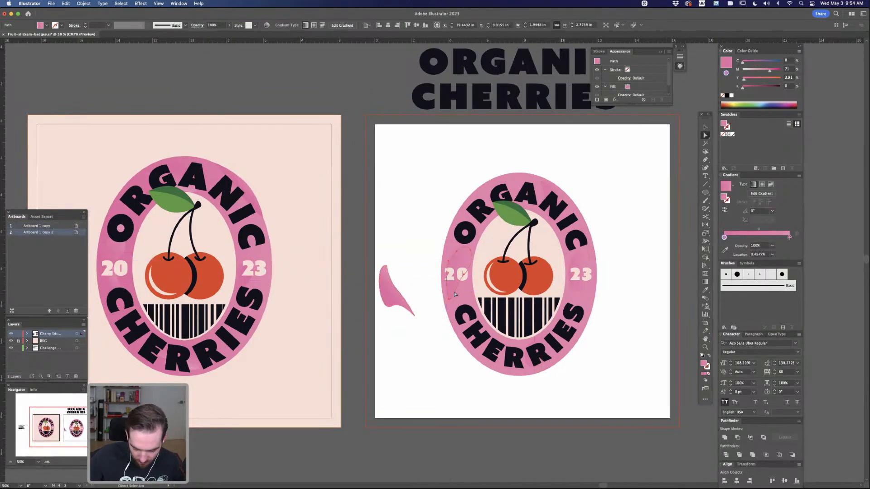
key("i")
key("a")
- Apply the loose sample patch's gradient to the shading patches behind the 23 and the N of ORGANIC
left_click(580, 266)
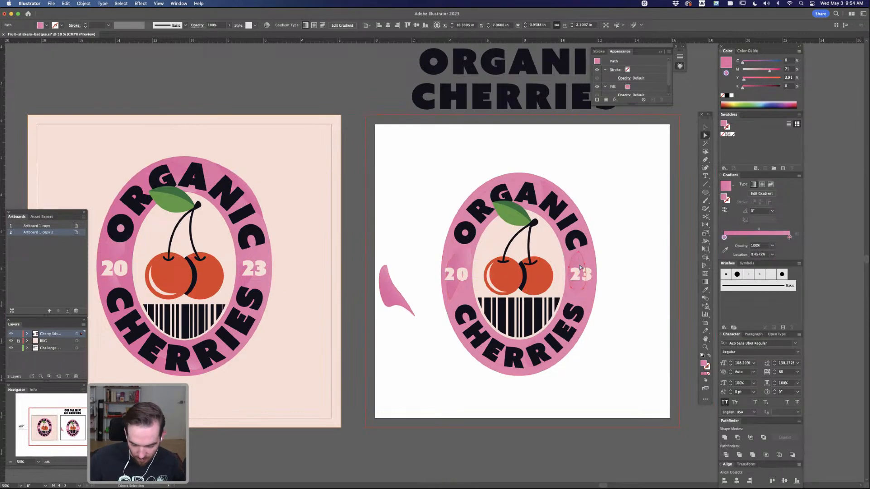
key("i")
left_click(398, 285)
key("a")
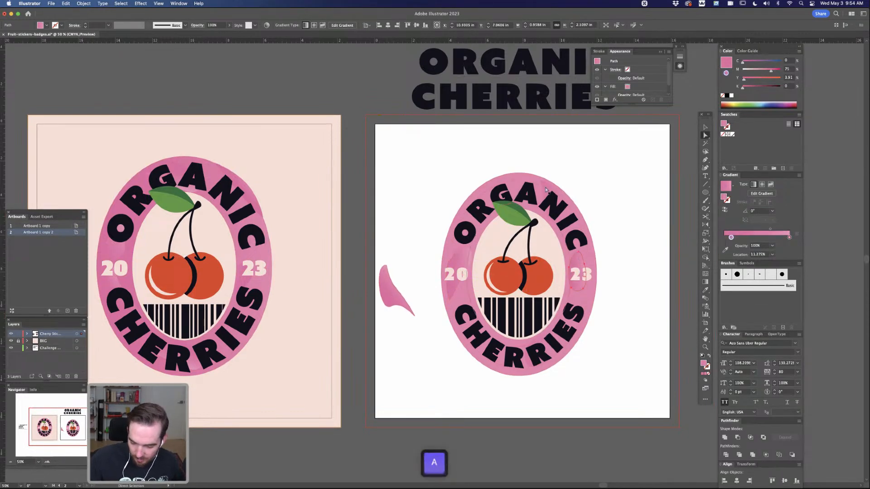
left_click(546, 183)
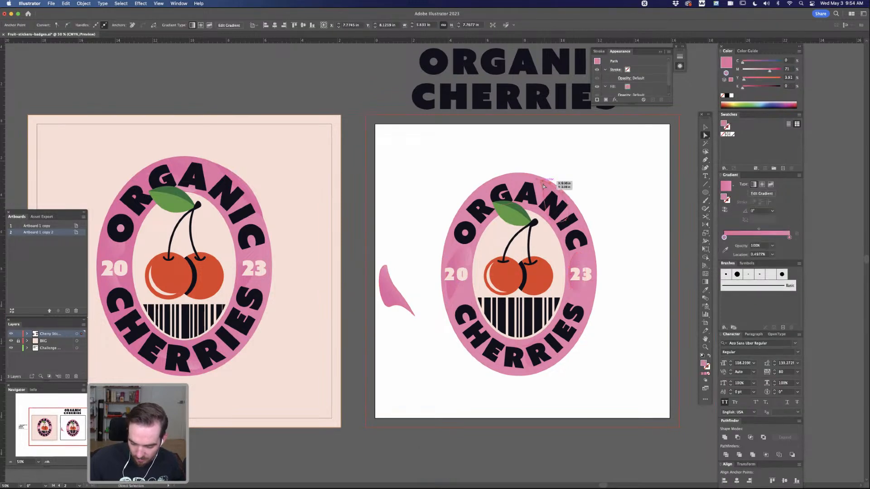
key("i")
key("a")
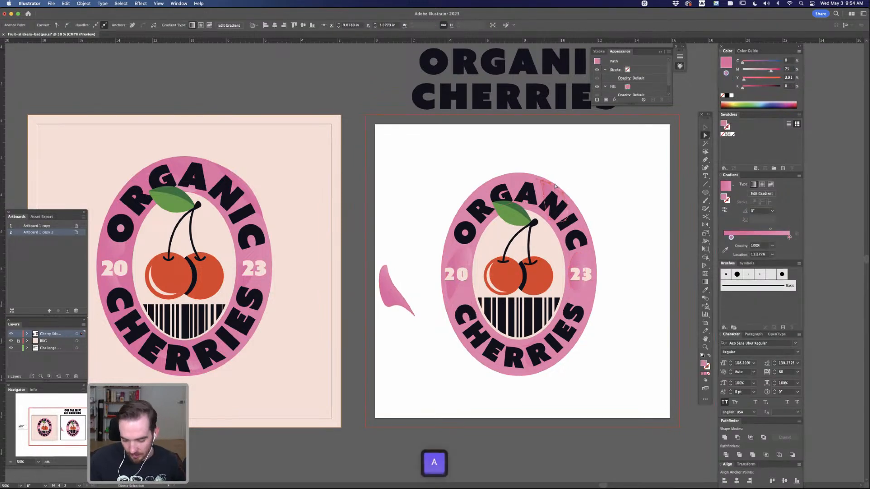
- Copy the reference badge's pink gradient oval to the empty space beside the second badge
left_click(524, 175)
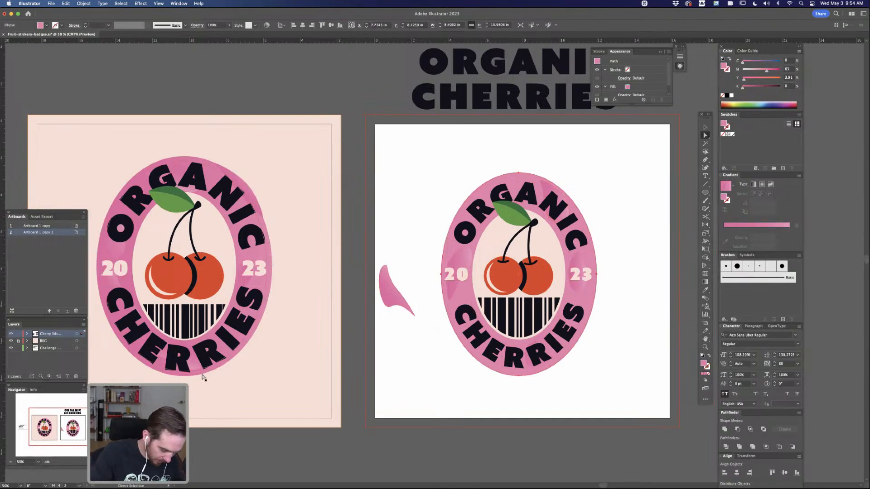
left_click(229, 348)
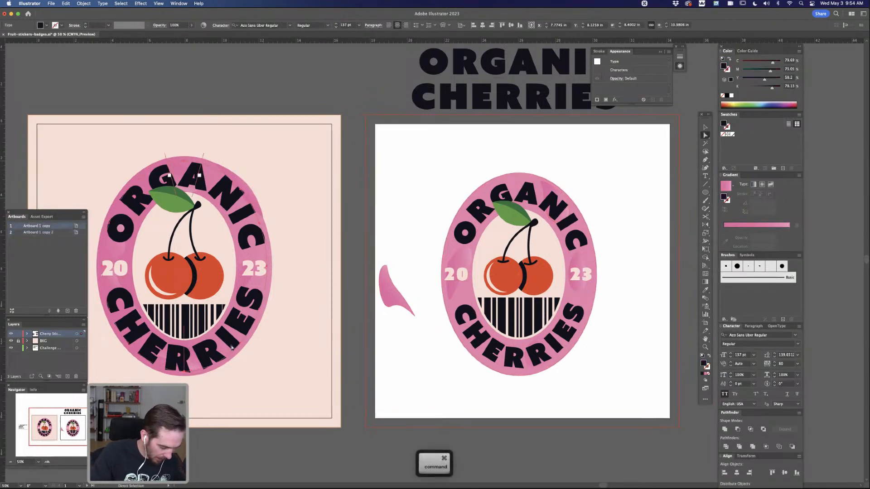
left_click_drag(232, 348, 683, 379)
key("space")
left_click_drag(550, 399, 411, 428)
left_click_drag(550, 355, 613, 326)
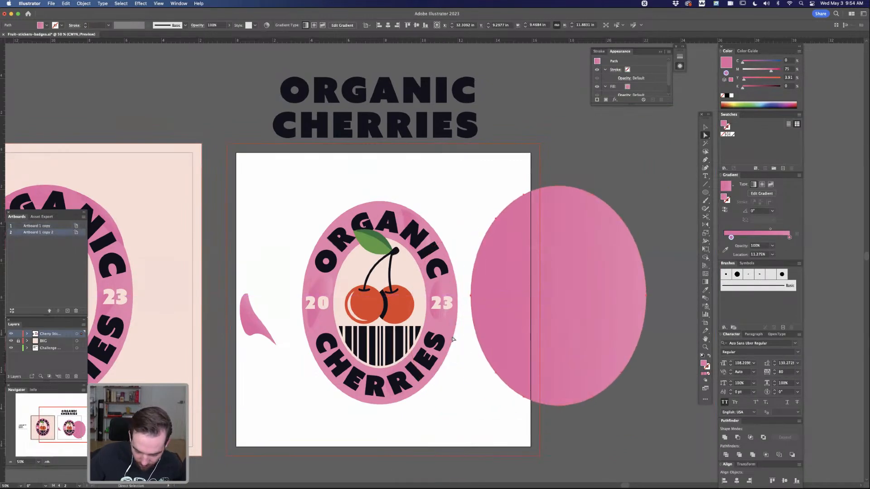
- Apply the copied oval's gradient to the second badge's ring and delete the copied oval
left_click(453, 331)
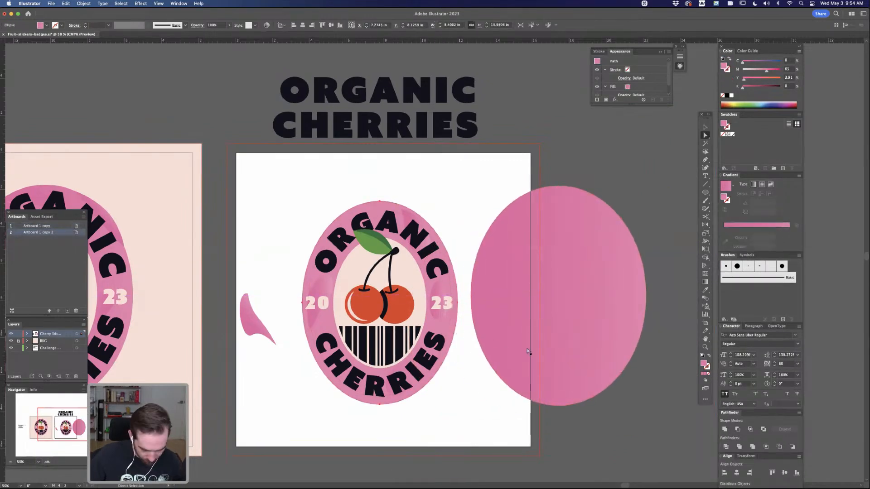
key("i")
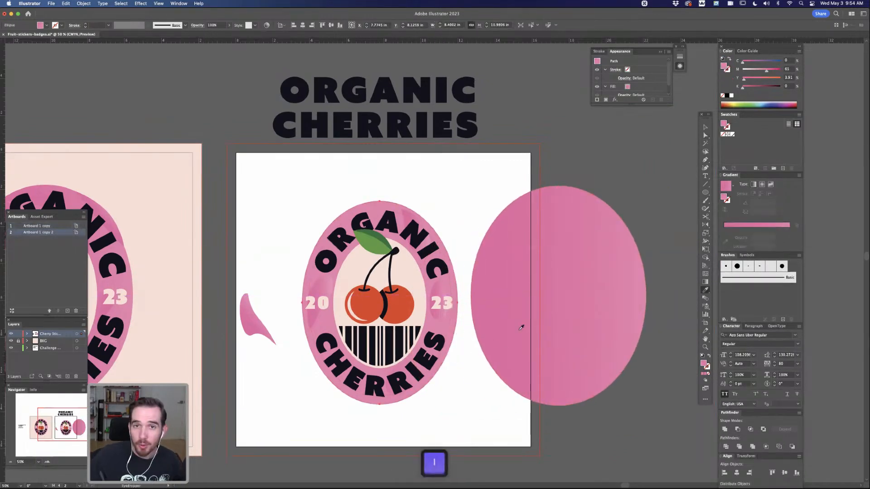
left_click(505, 309)
key("a")
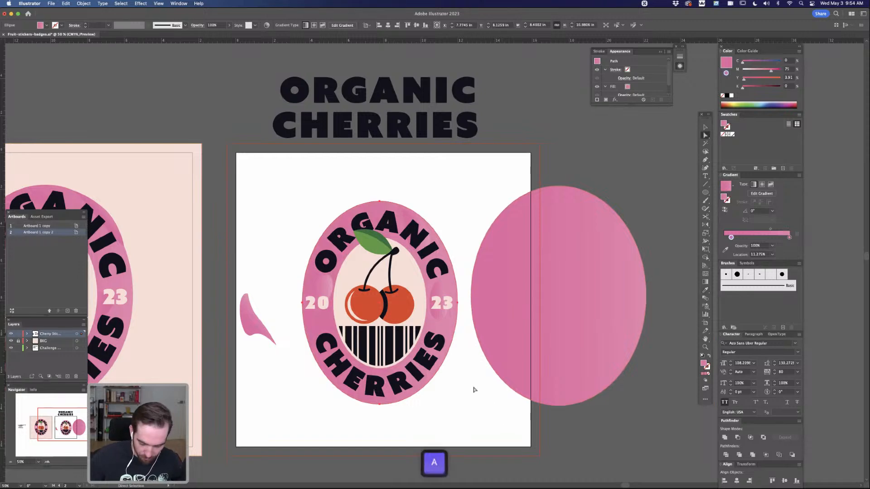
left_click(512, 322)
key("BackSpace")
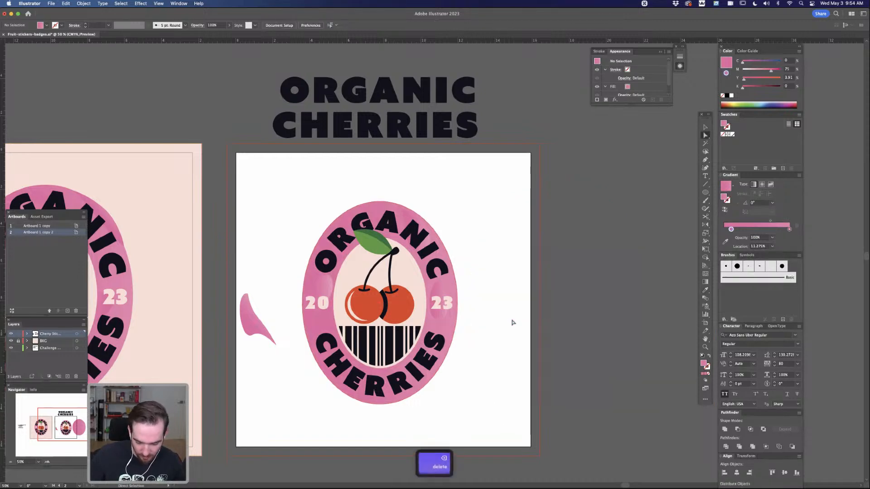
- Reshape the shading patch behind the 23 and move the loose sample patch lower on the artboard
left_click(446, 323)
left_click_drag(445, 319, 453, 327)
left_click_drag(446, 295, 450, 284)
left_click_drag(258, 331, 267, 394)
- Try moving the gradient's start stop to about 5% and its midpoint to about 85% on the patch behind the 20
left_click(321, 303)
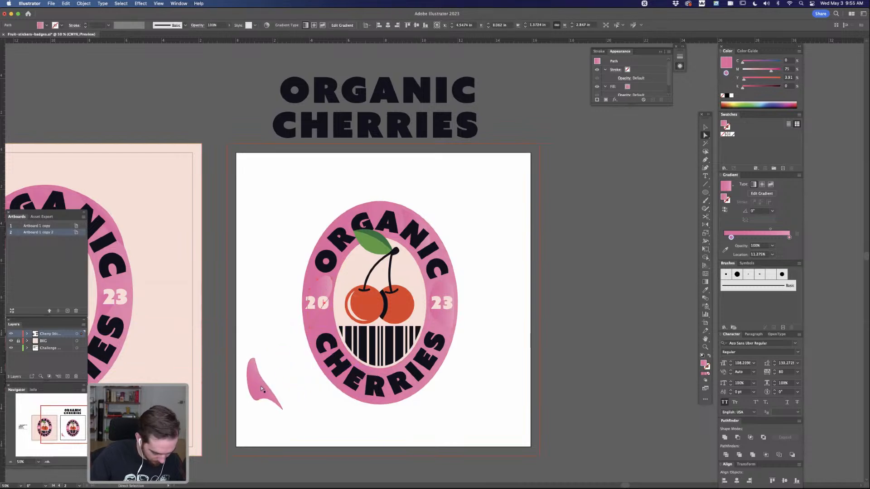
key("super+shift+a")
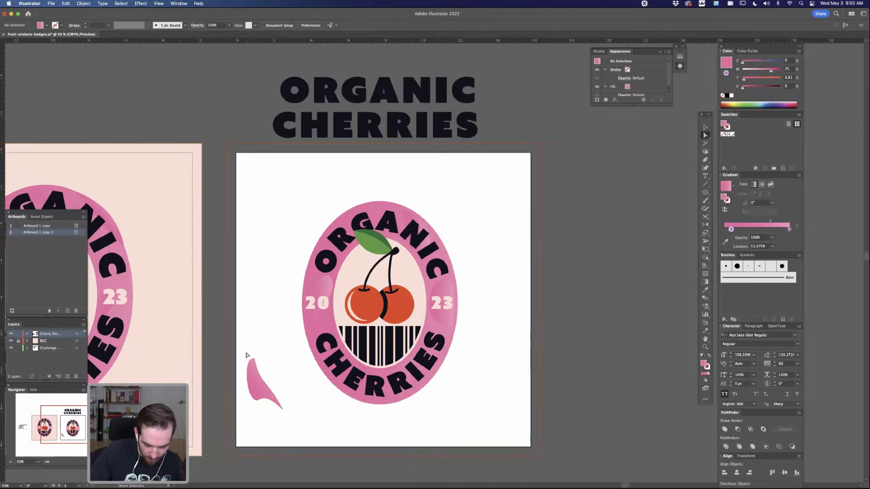
left_click(331, 287)
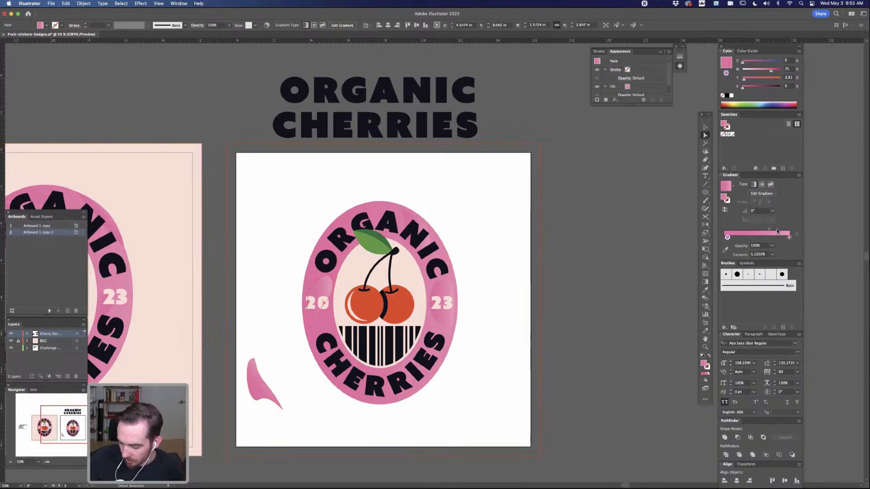
left_click_drag(769, 231, 765, 231)
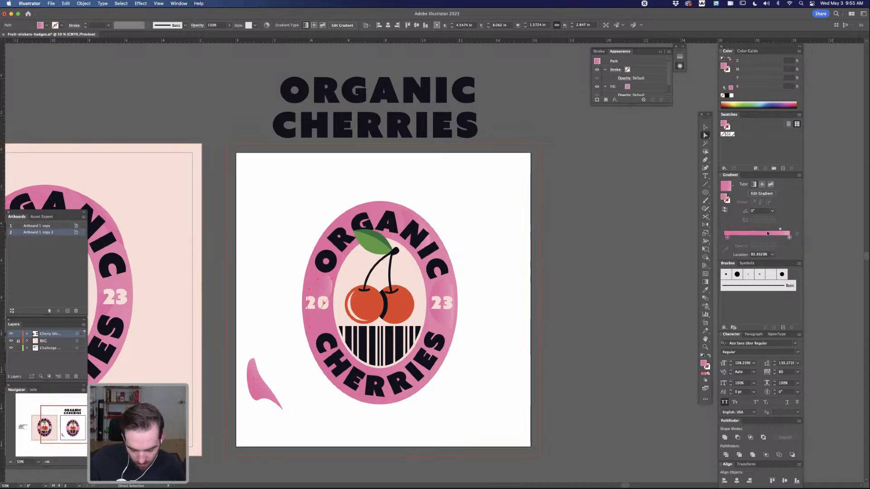
left_click(593, 300)
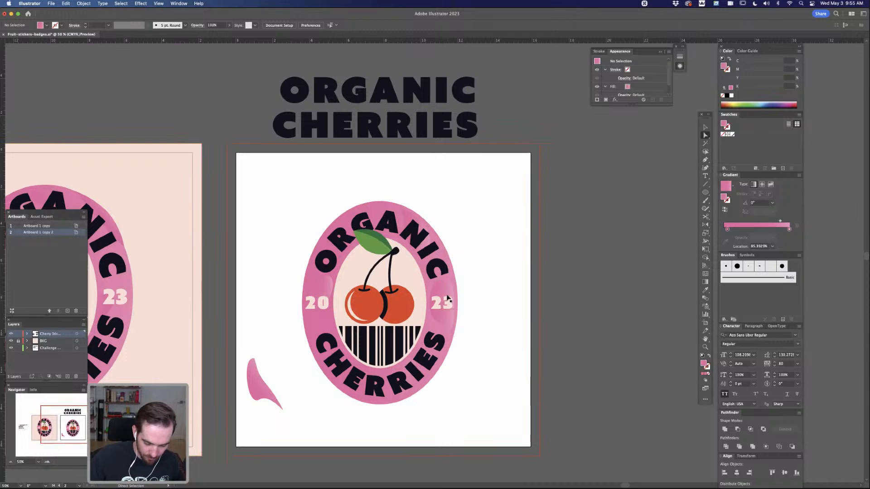
key("super+z")
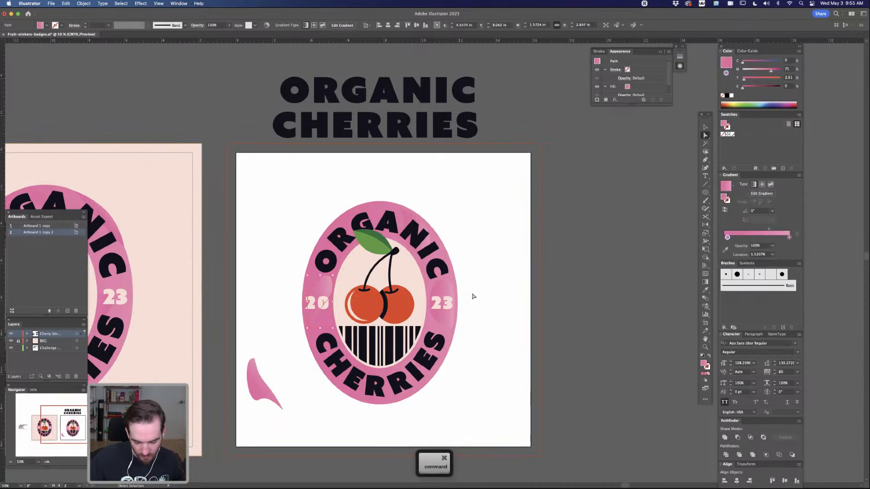
key("super+z")
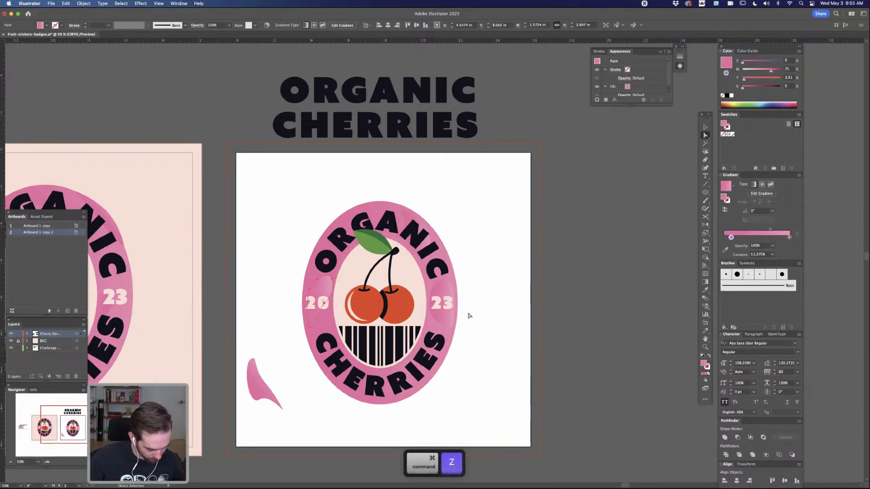
- Adjust the gradient midpoint of the patch behind the 20 and remove the loose sample patch from the artboard
left_click(767, 229)
left_click(565, 308)
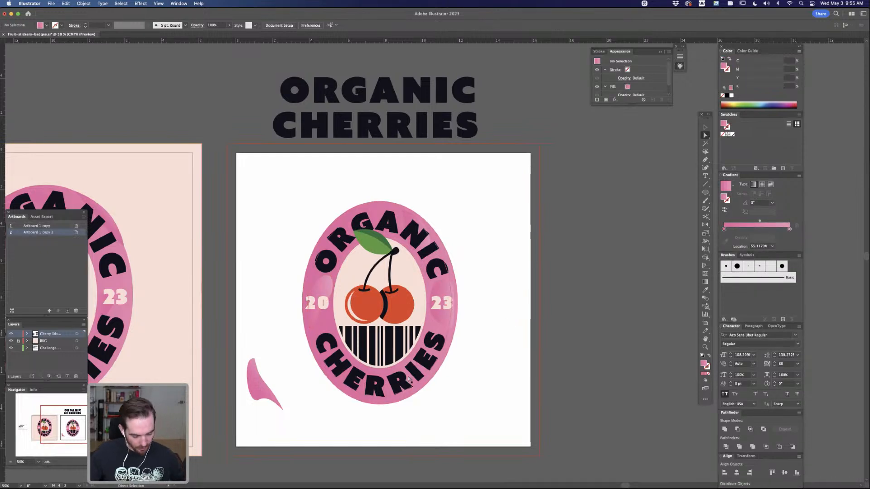
key("super+z")
left_click(190, 360)
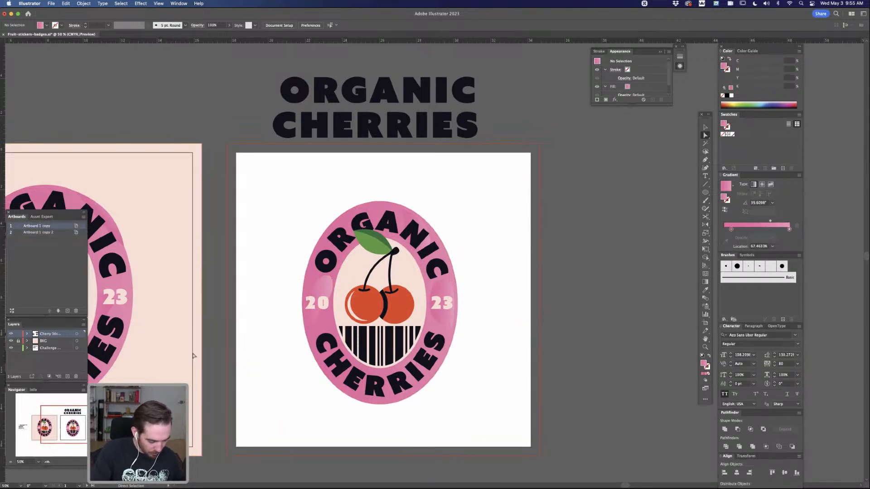
- Draw a rectangle covering the second artboard and send it to the back behind the badge
key("m")
left_click_drag(231, 153, 542, 462)
key("super+shift+bracketleft")
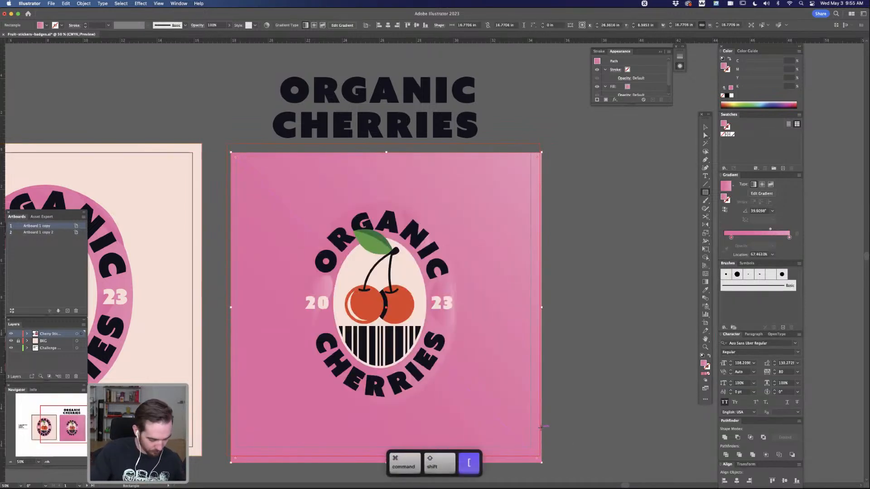
- Fill the background rectangle with the first artboard's pale pink and shift it slightly upward over the artboard edge
key("i")
left_click(172, 313)
key("a")
left_click(174, 313)
left_click_drag(514, 309, 514, 306)
left_click(596, 266)
key("super+equal")
key("space")
left_click_drag(589, 324, 616, 287)
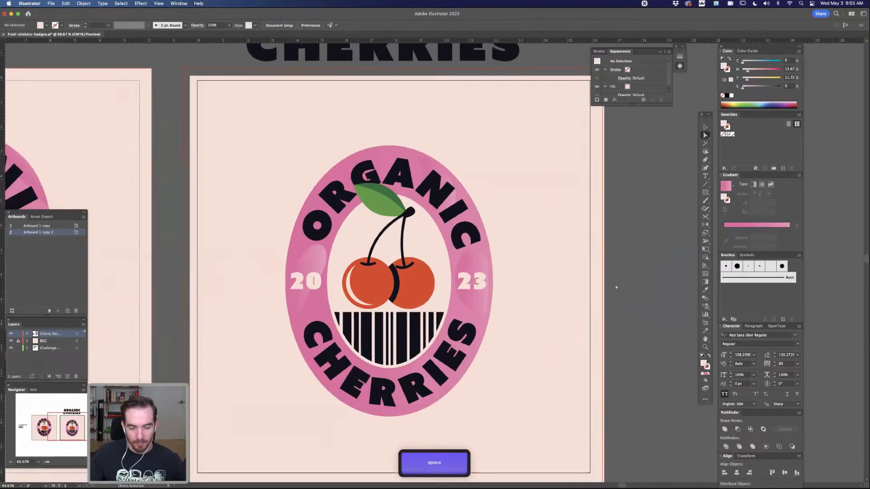